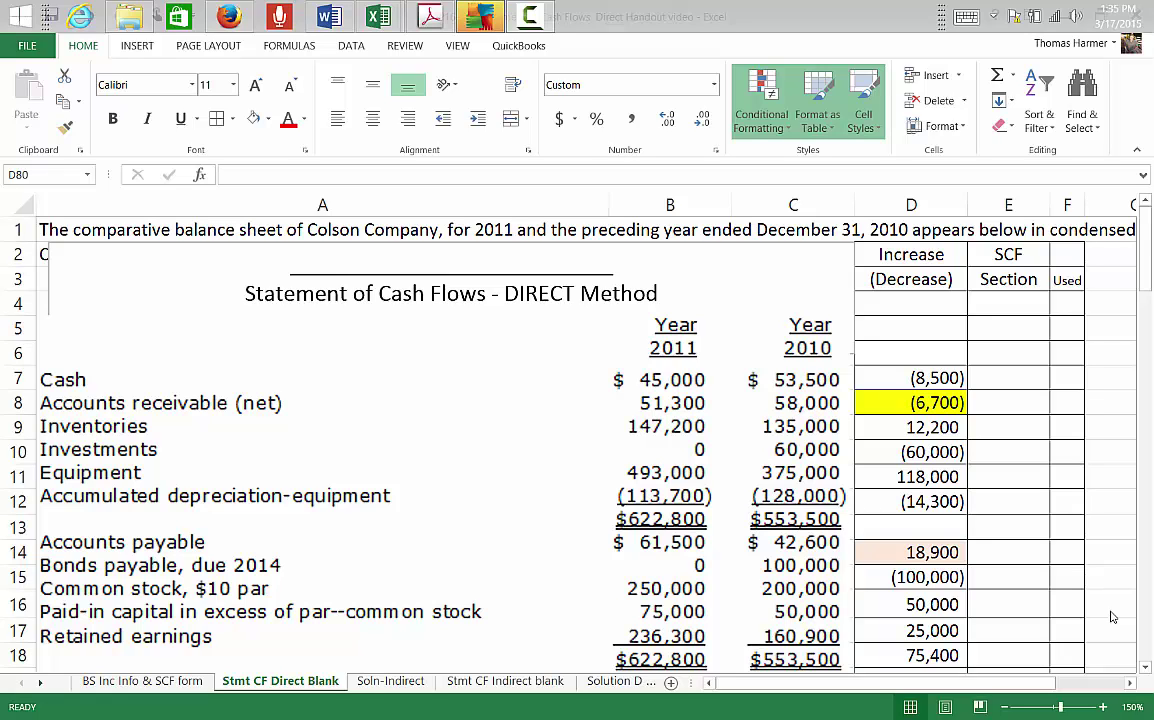
pyautogui.click(1146, 258)
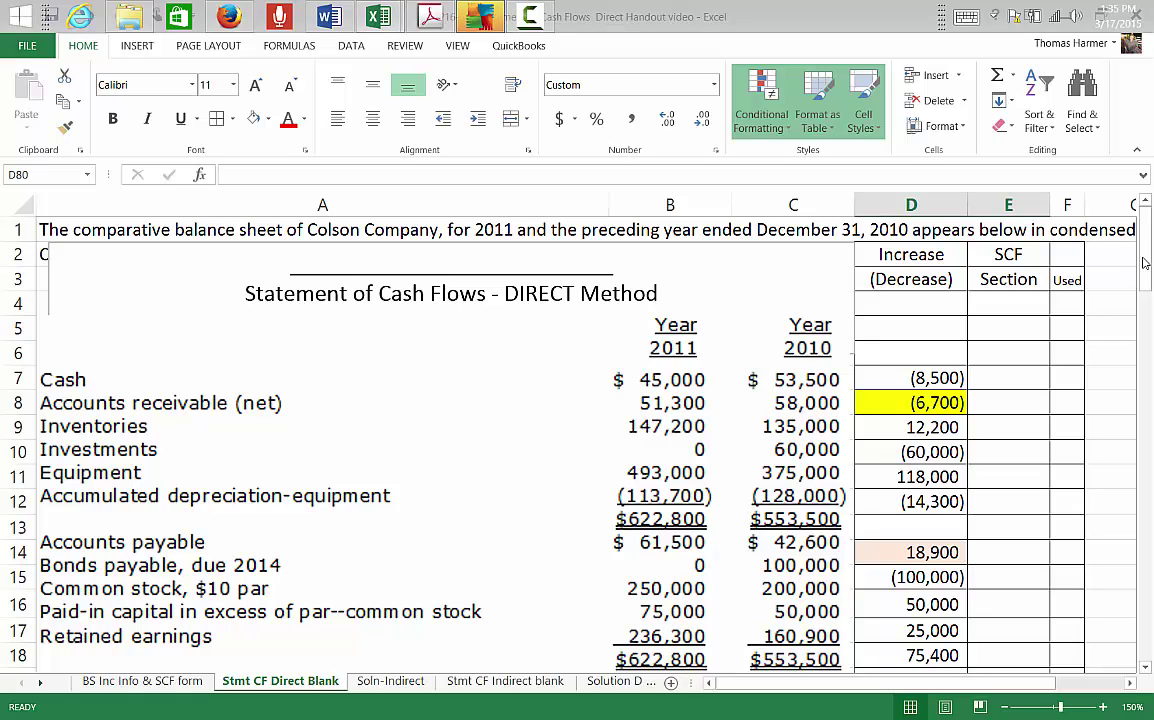
pyautogui.moveTo(1146, 287); pyautogui.dragTo(213, 430)
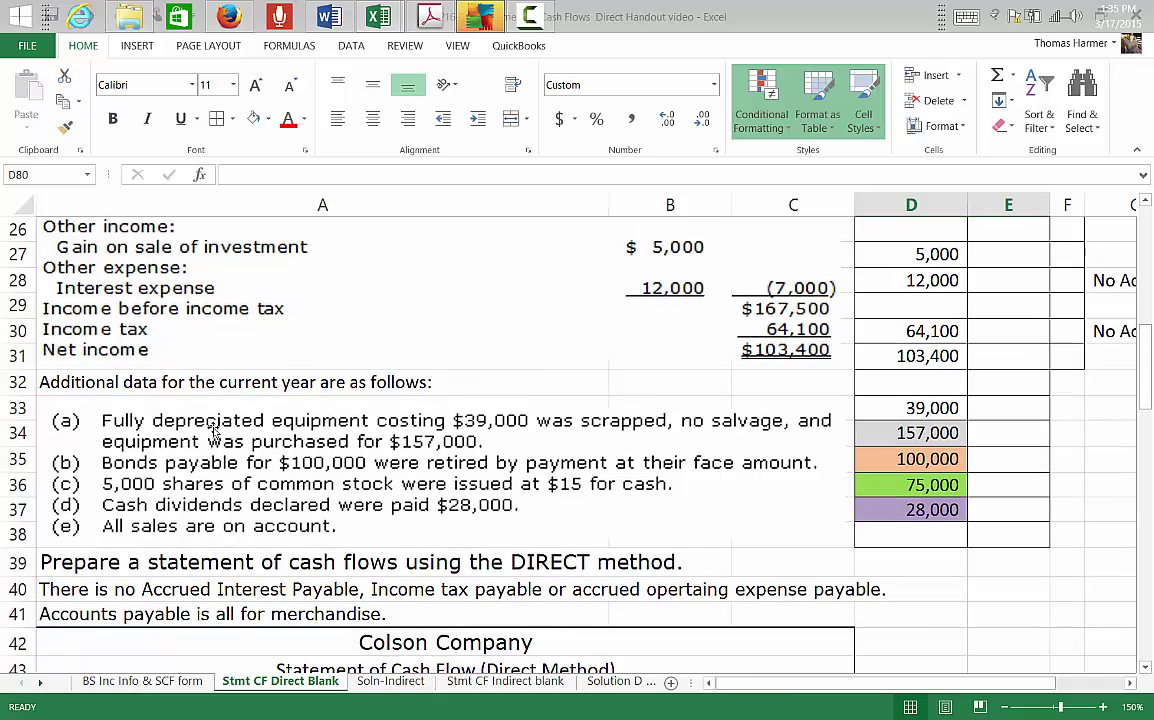
pyautogui.moveTo(1146, 378); pyautogui.dragTo(1147, 245)
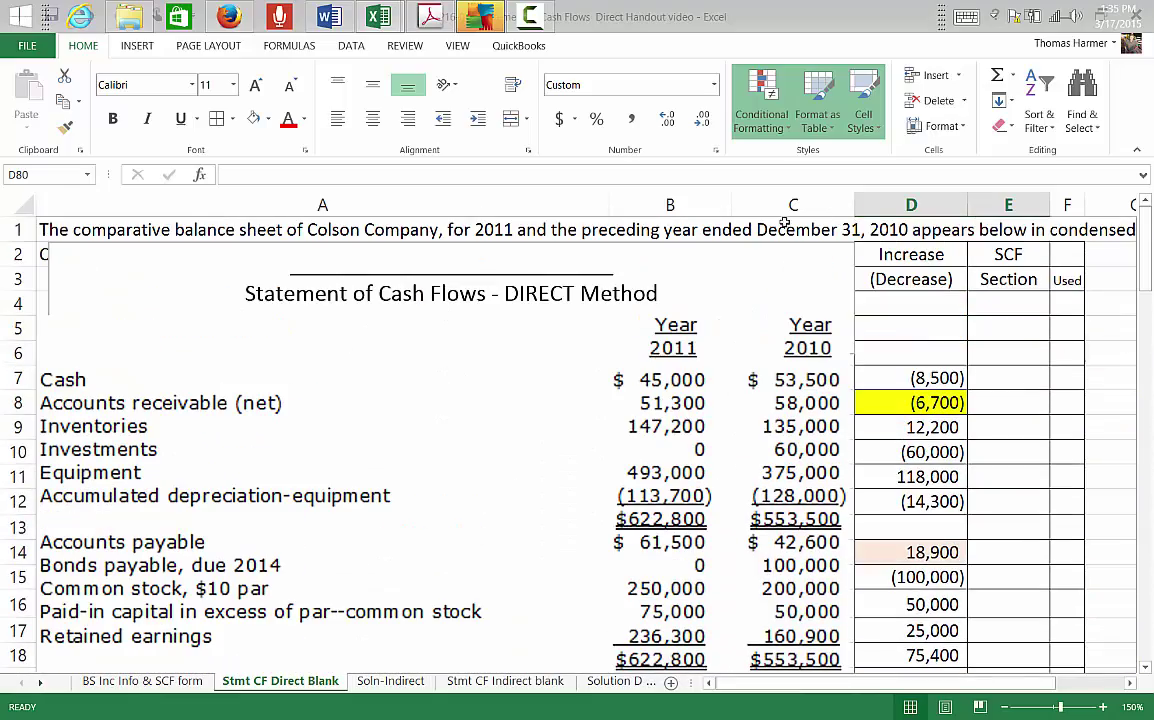
pyautogui.click(1008, 256)
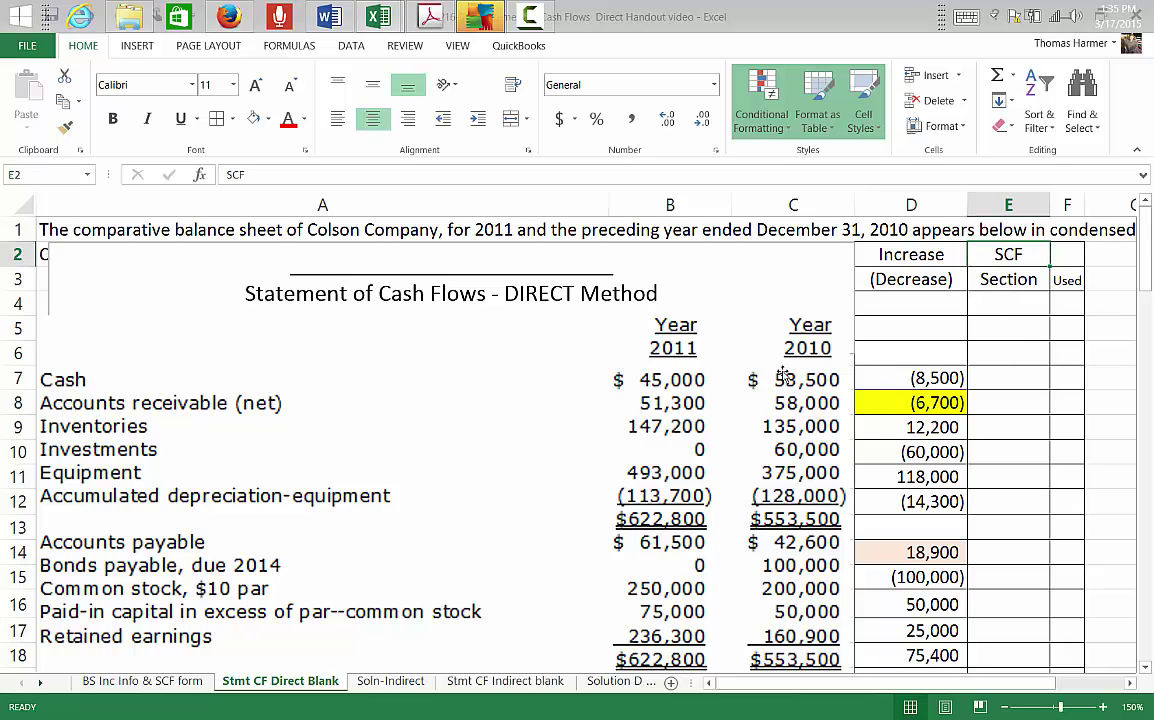
pyautogui.click(987, 379)
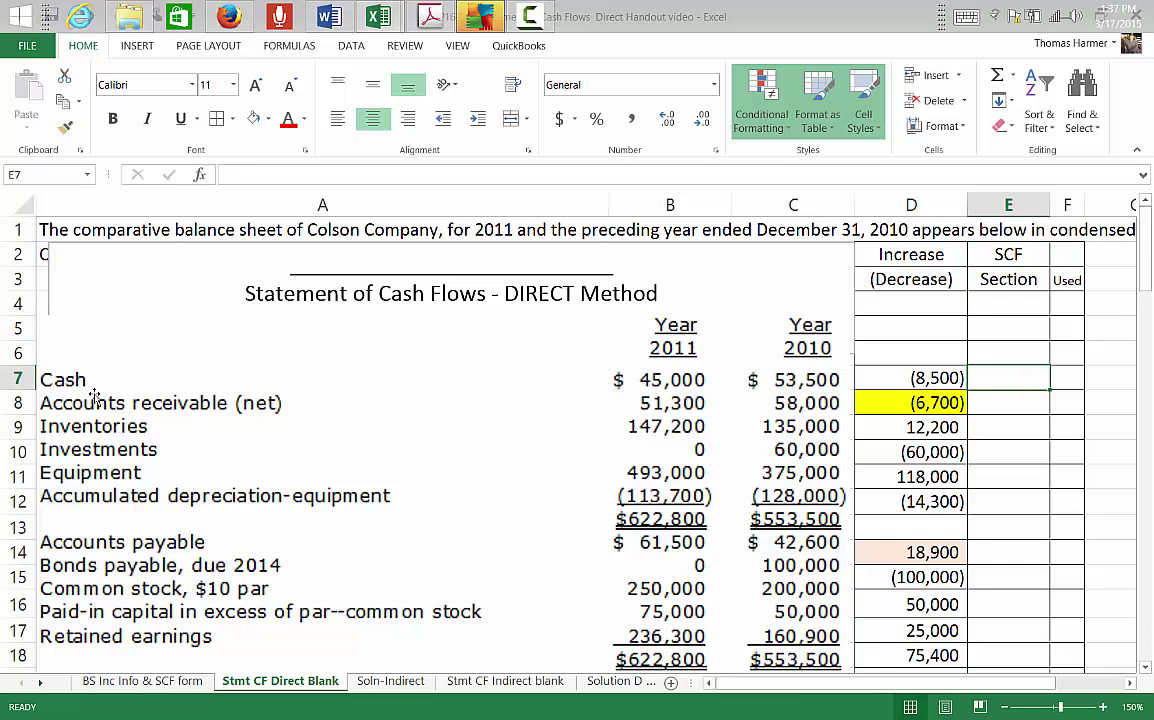
# Enter OP in the SCF Section column for accounts receivable and inventories (E8 and E9)
pyautogui.click(1005, 404)
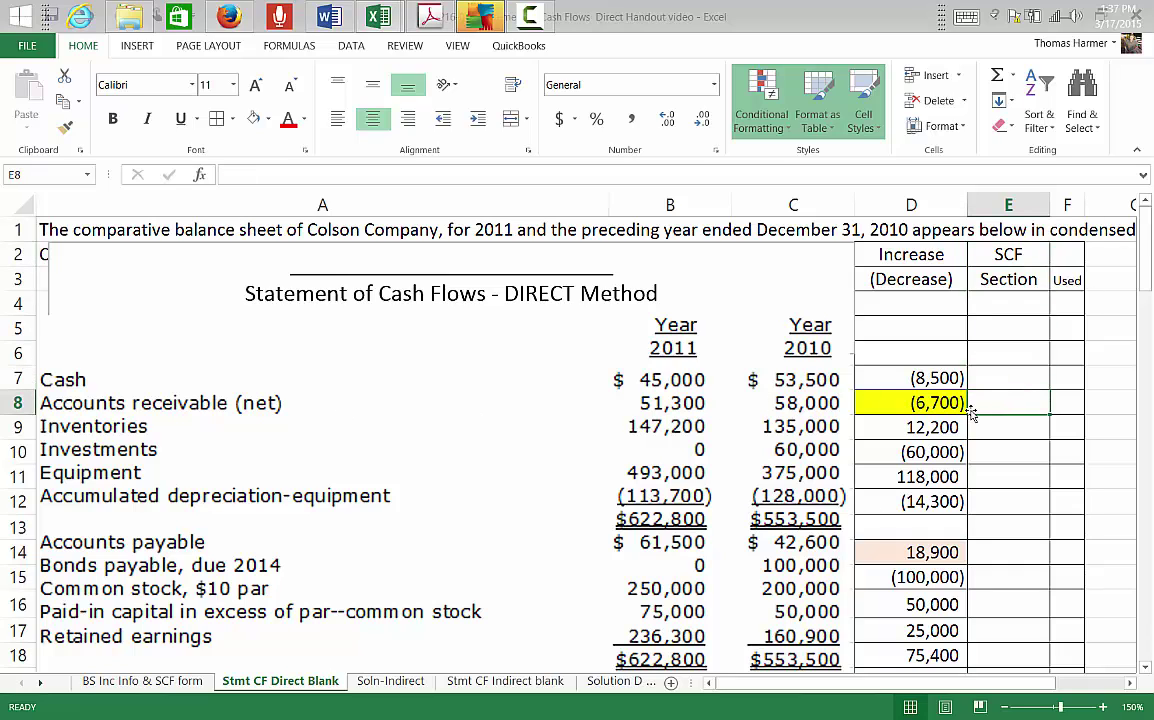
pyautogui.write('OP')
pyautogui.press('Return')
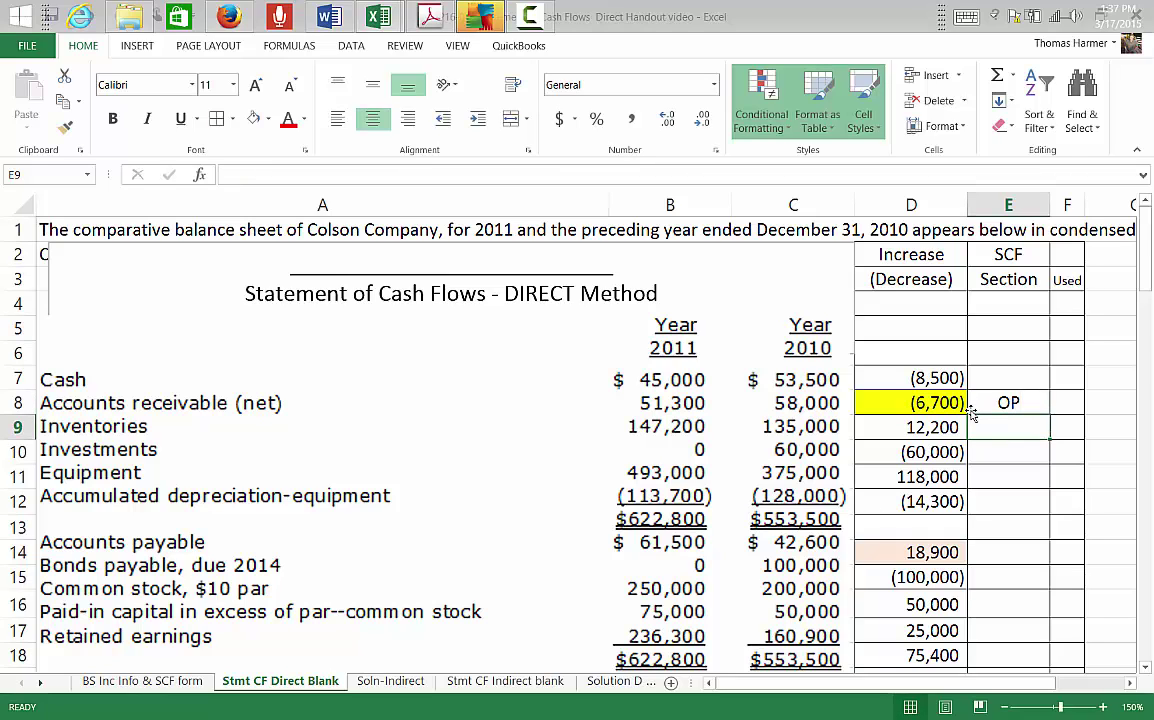
pyautogui.write('OP')
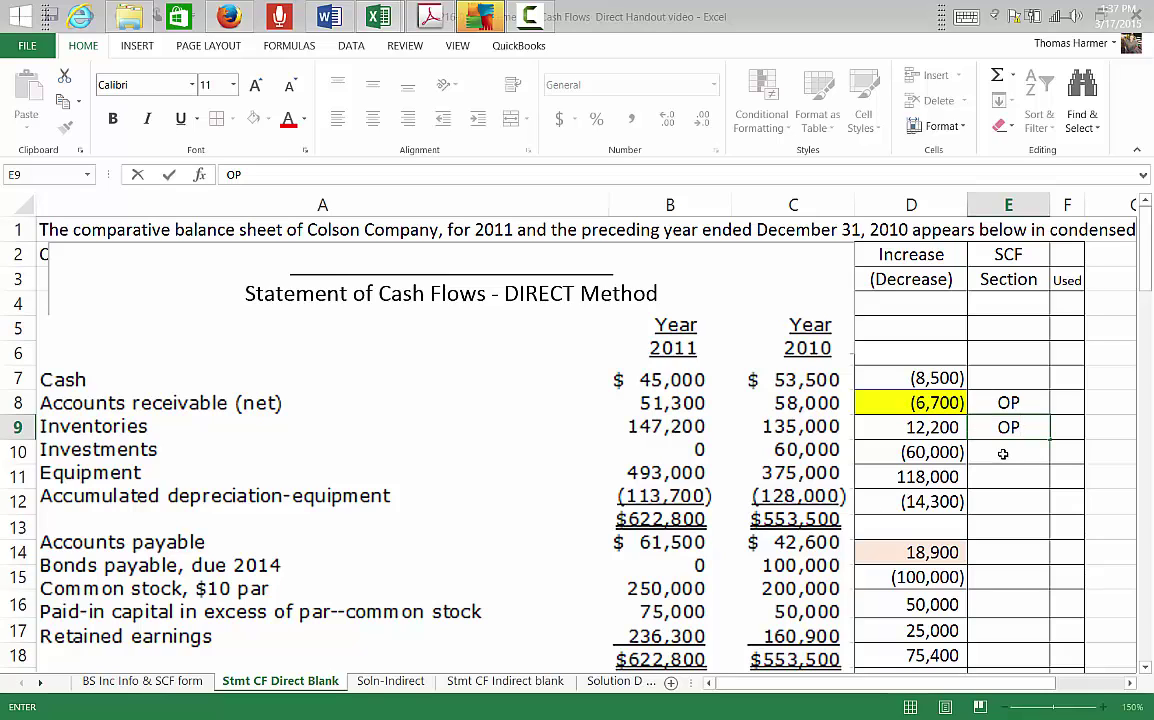
pyautogui.press('Return')
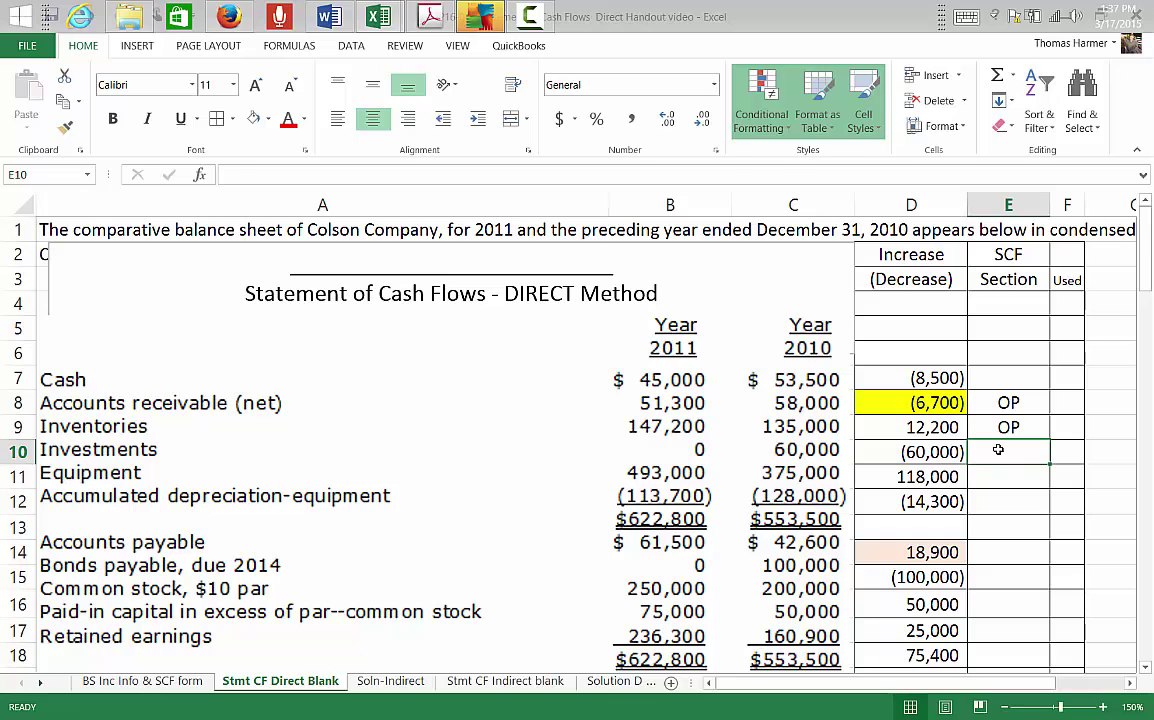
# Classify investments and equipment as INV in the SCF Section column (E10 and E11)
pyautogui.write('INV')
pyautogui.press('Return')
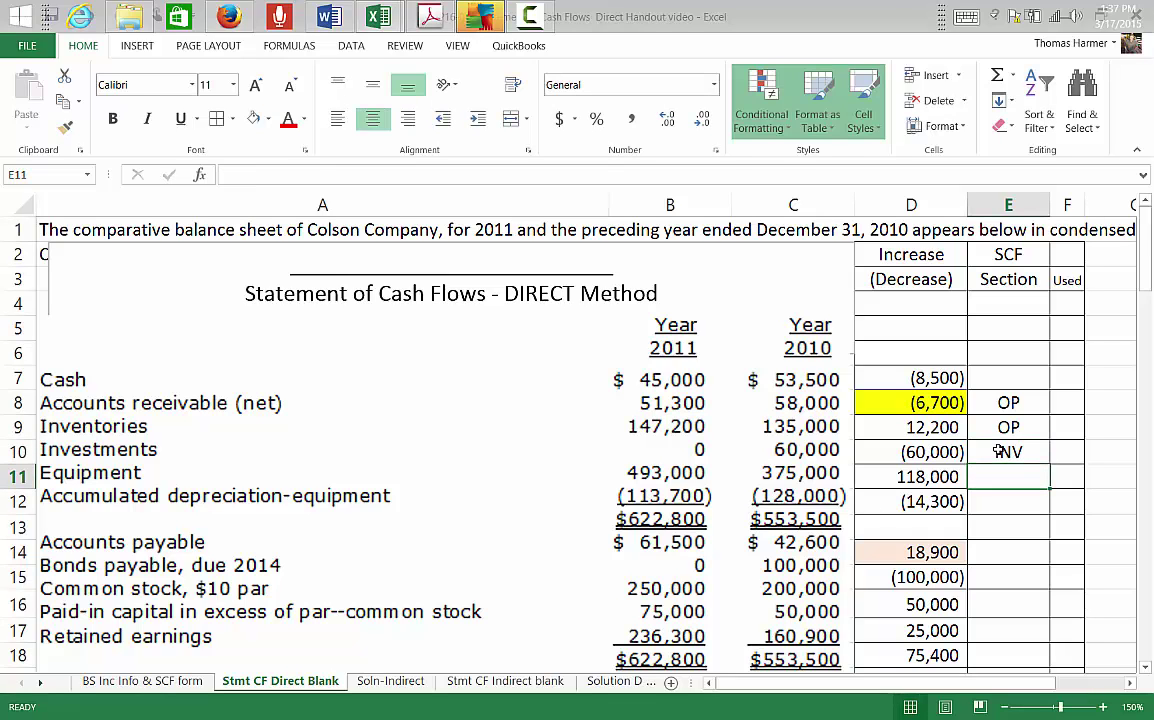
pyautogui.write('INV')
pyautogui.press('Return')
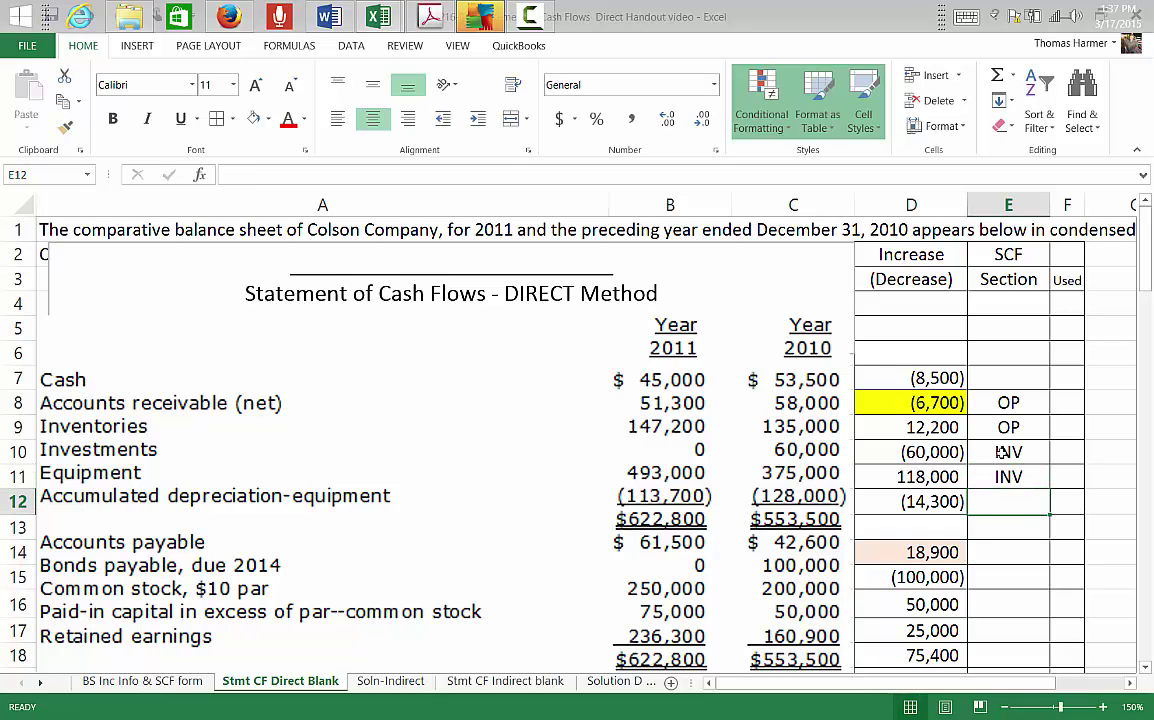
# Classify accounts payable as OP in SCF Section cell E14
pyautogui.click(1003, 557)
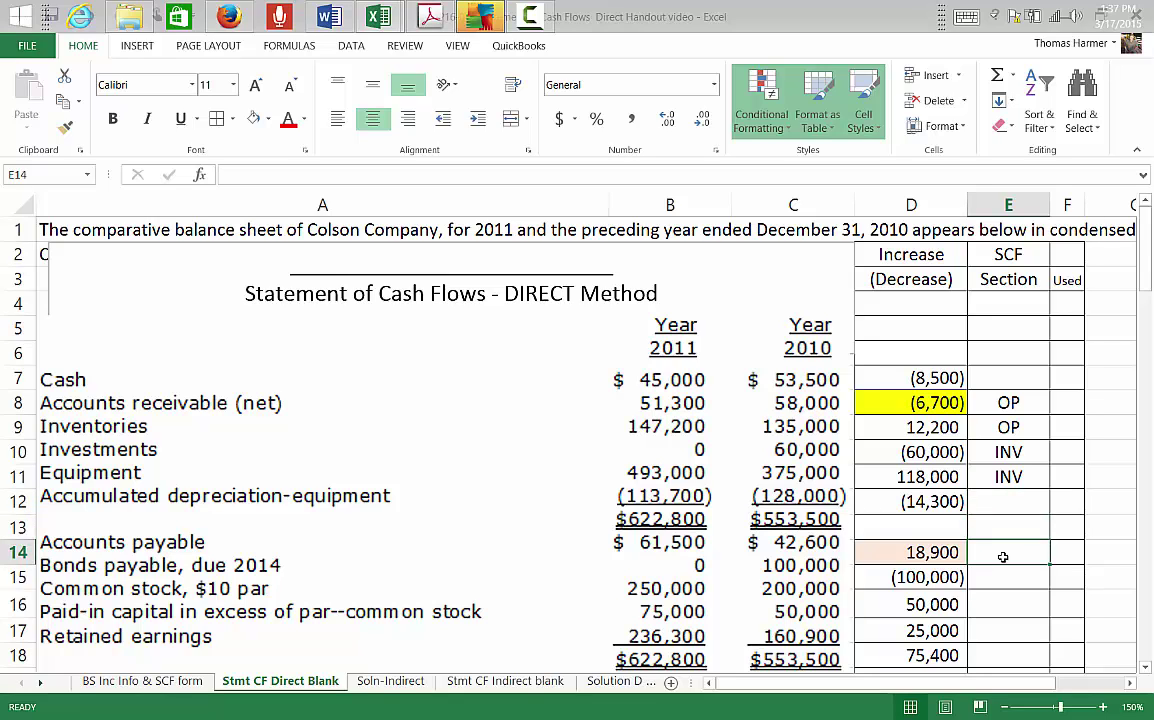
pyautogui.write('OP')
pyautogui.press('Return')
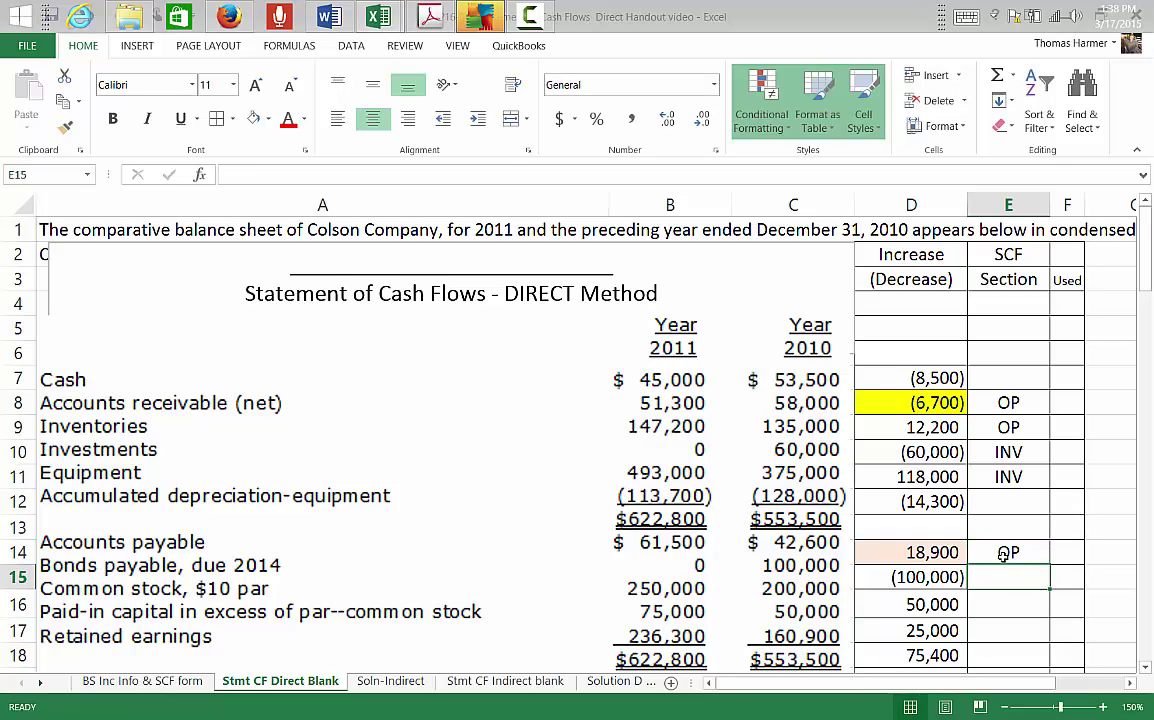
# Enter FIN as the SCF section for bonds payable, common stock and paid-in capital in excess of par (E15 to E17)
pyautogui.write('FIN')
pyautogui.press('Return')
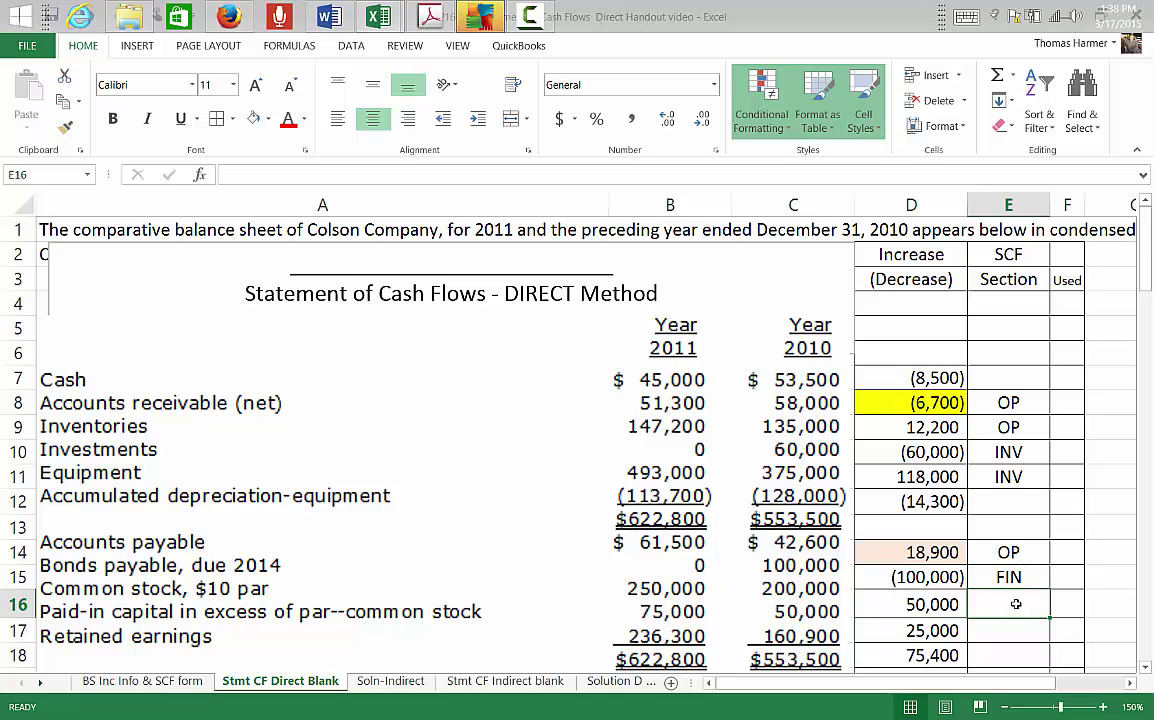
pyautogui.write('FIN')
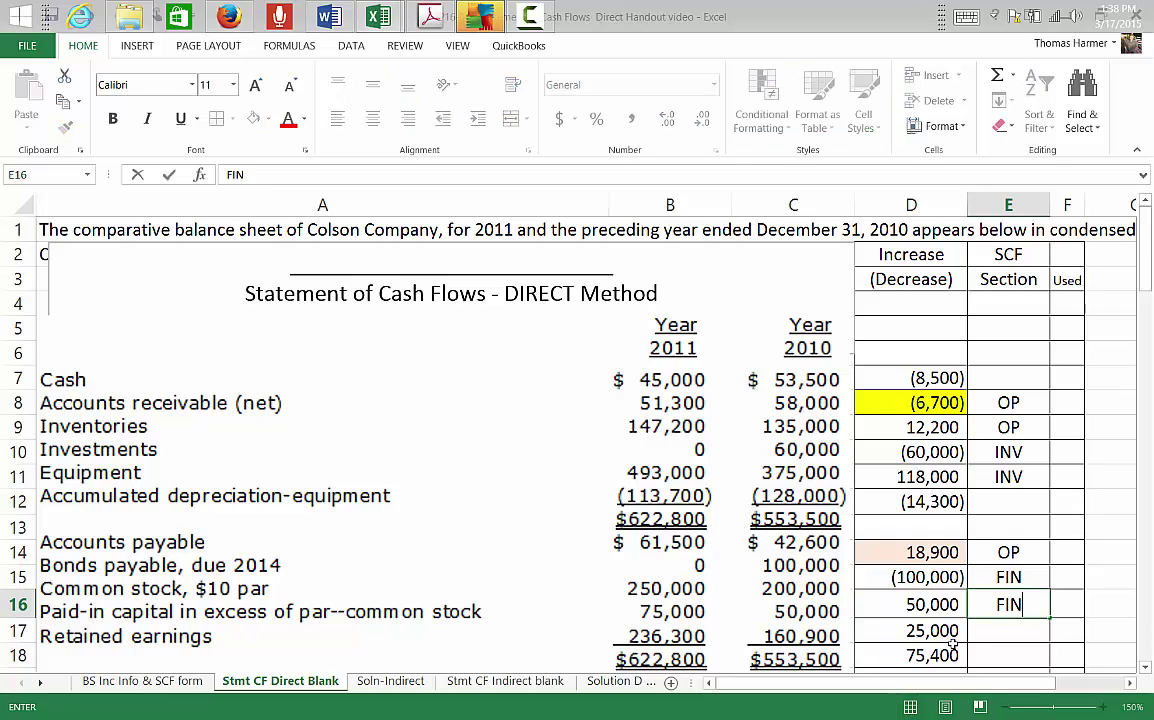
pyautogui.press('Return')
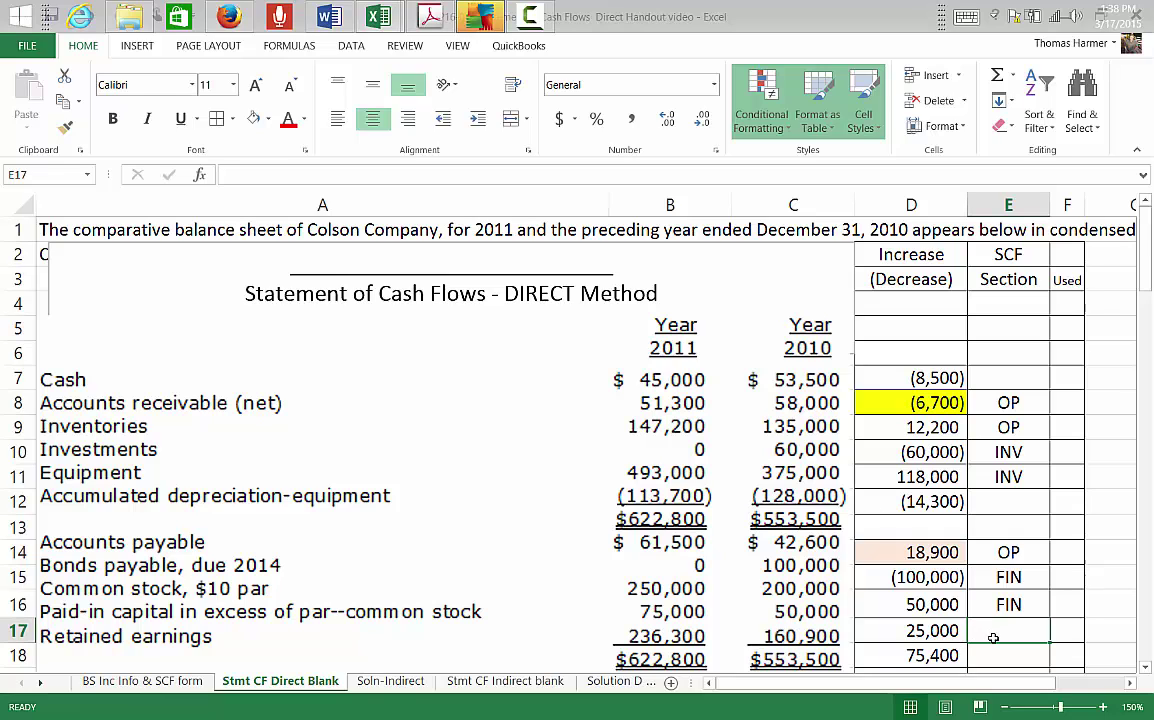
pyautogui.write('FIN')
pyautogui.press('Return')
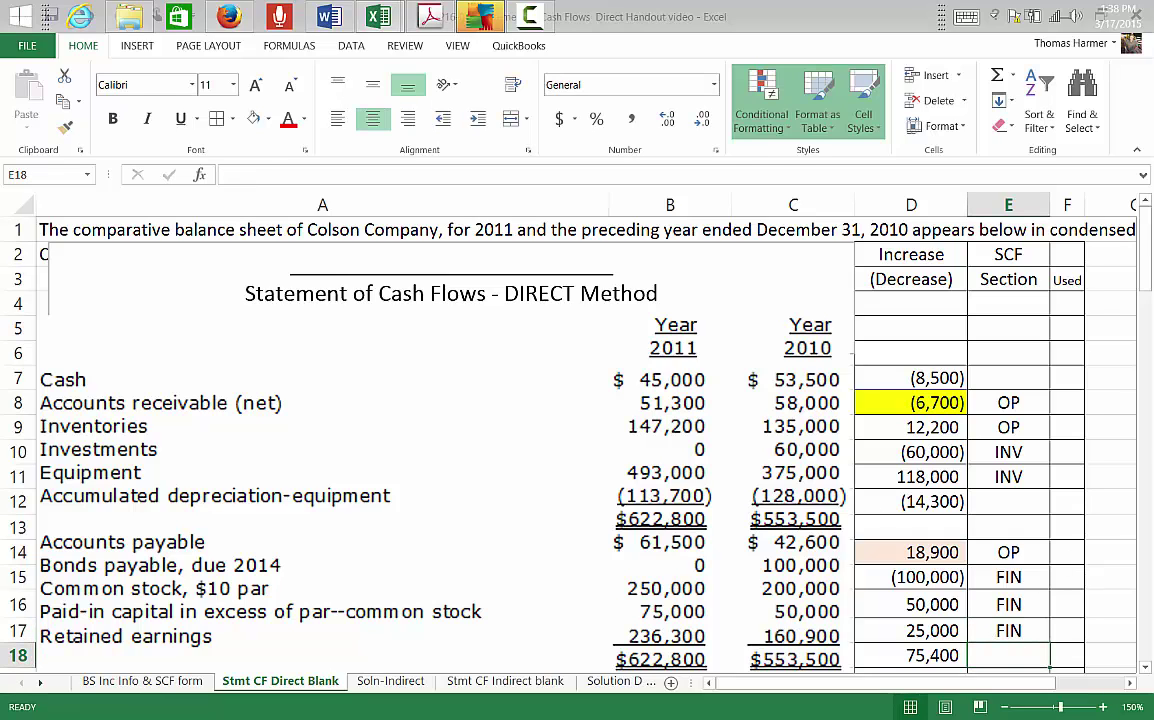
# Mark sales, cost of merchandise sold and other operating expenses as OP in column E (E20, E21 and E24)
pyautogui.moveTo(1146, 290); pyautogui.dragTo(1146, 336)
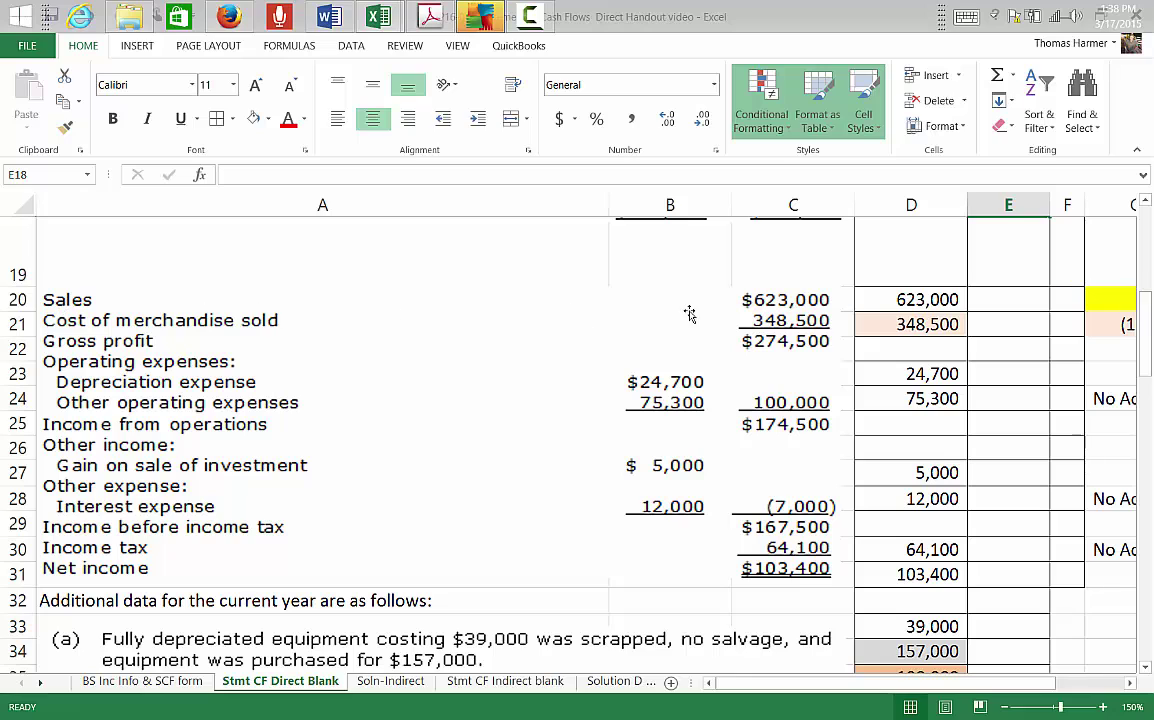
pyautogui.click(1004, 303)
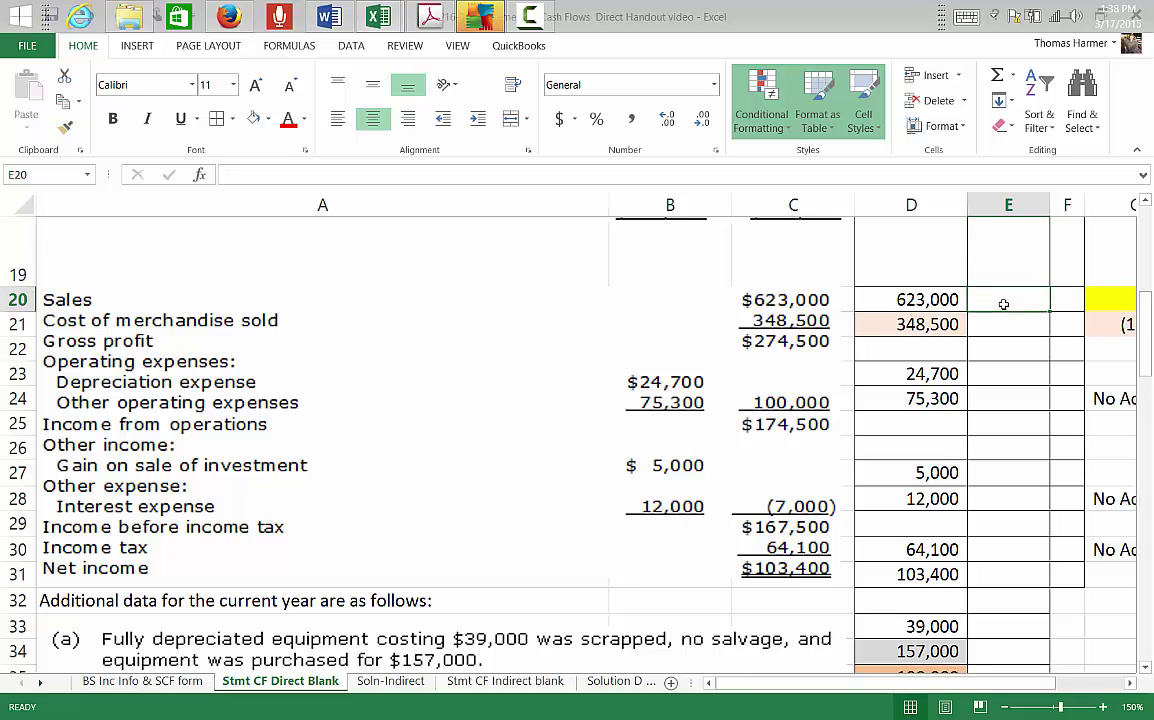
pyautogui.write('OP')
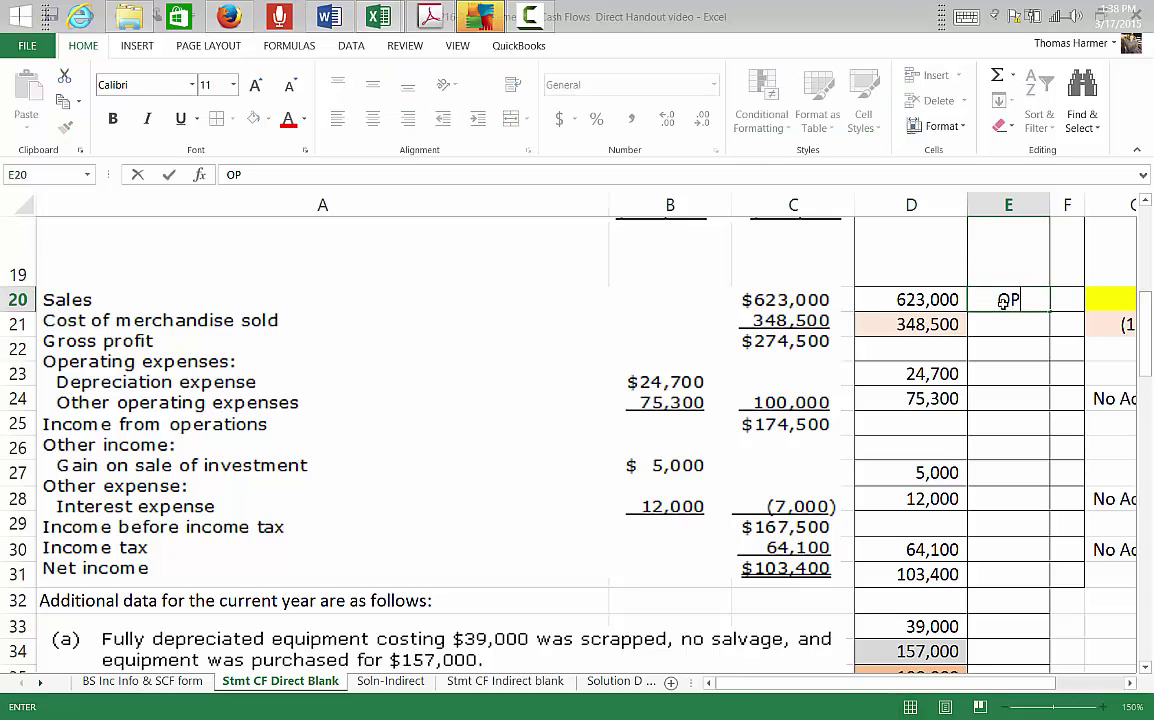
pyautogui.press('Return')
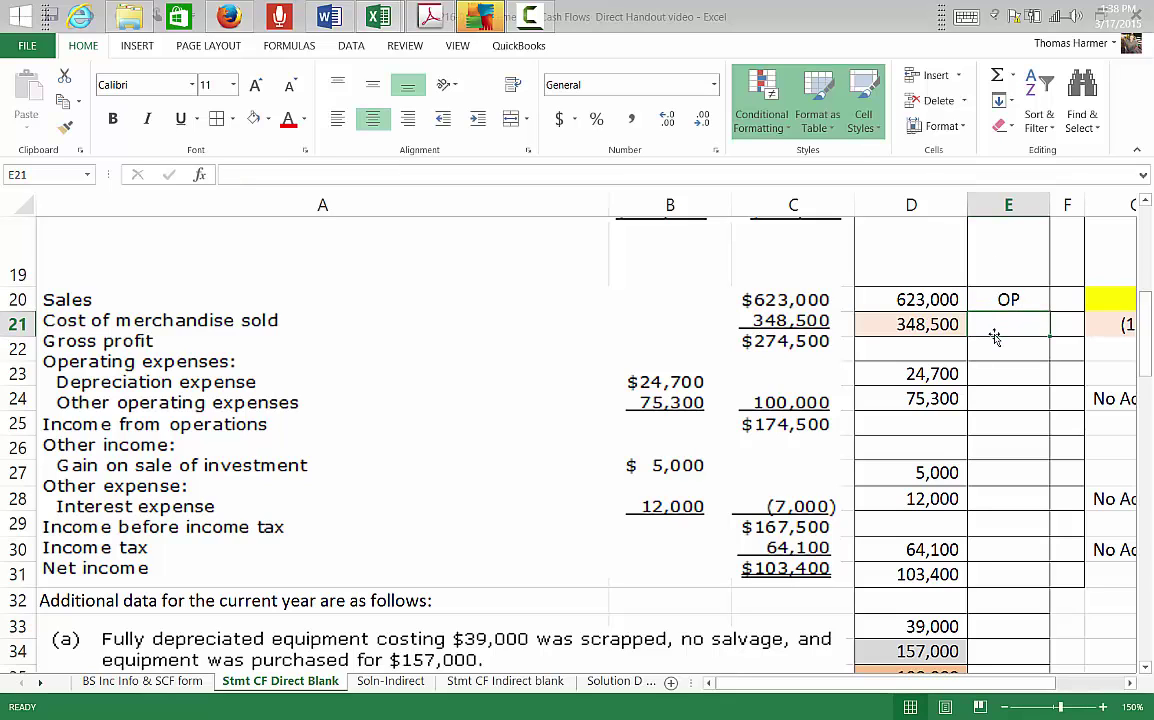
pyautogui.write('OP')
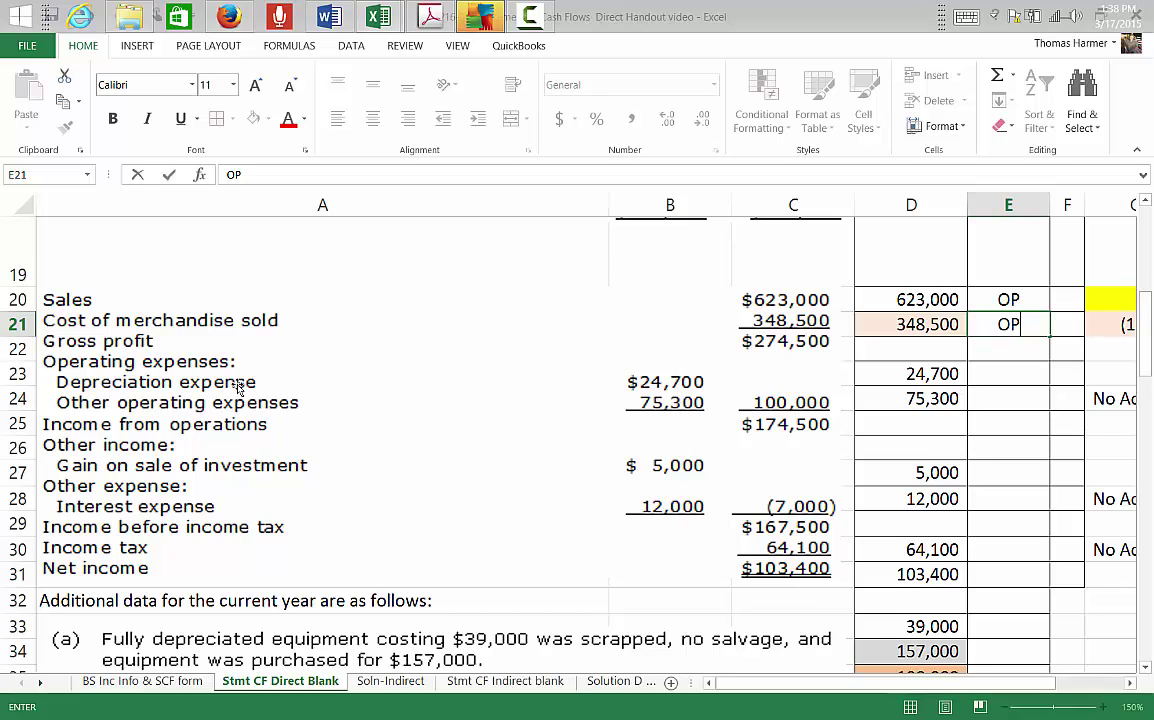
pyautogui.click(1002, 405)
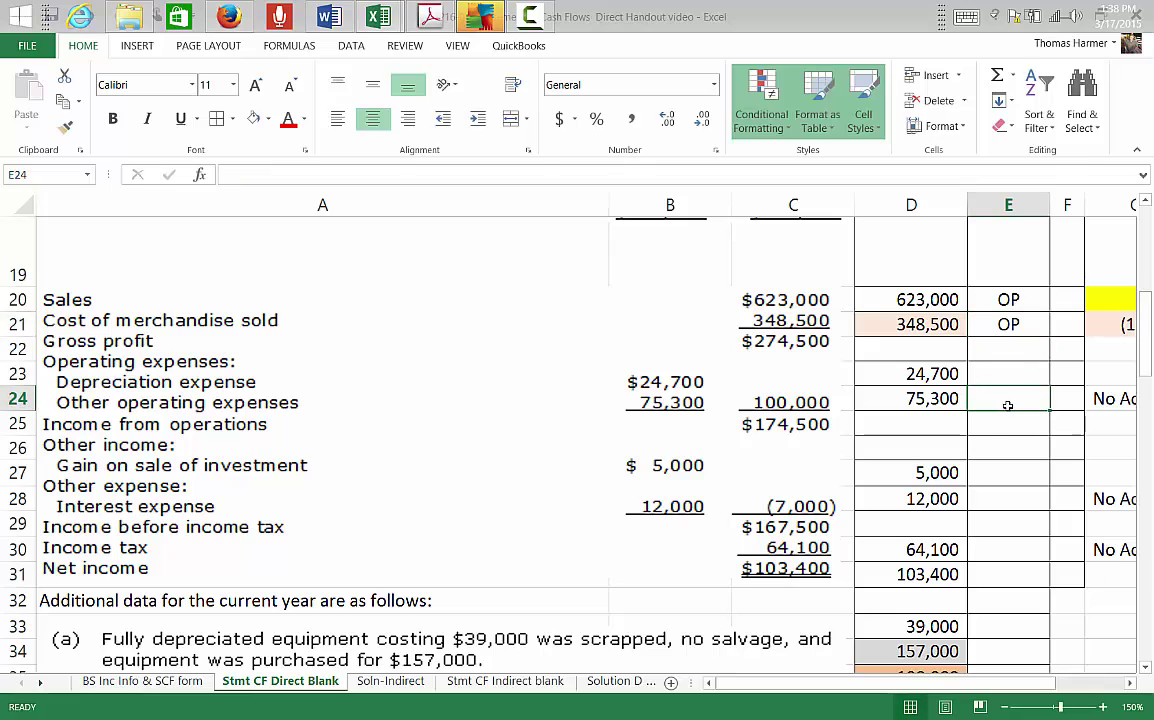
pyautogui.write('OP')
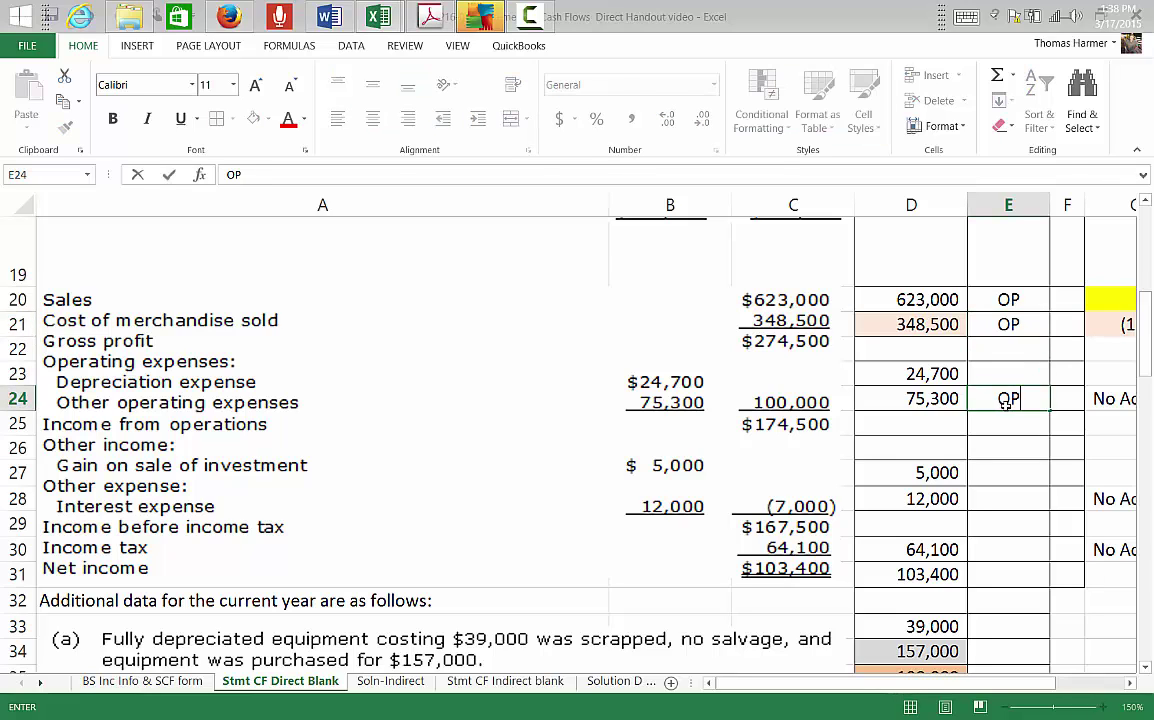
pyautogui.press('Return')
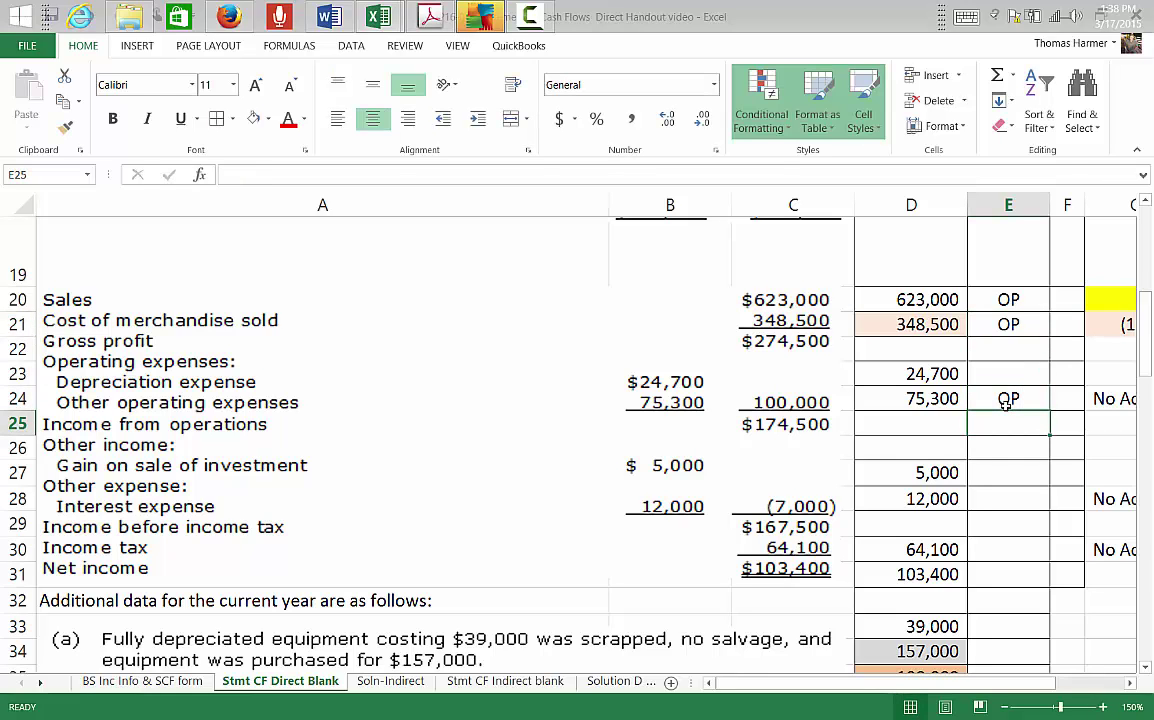
# Classify the gain on sale of investment as INV in cell E27
pyautogui.press('Return')
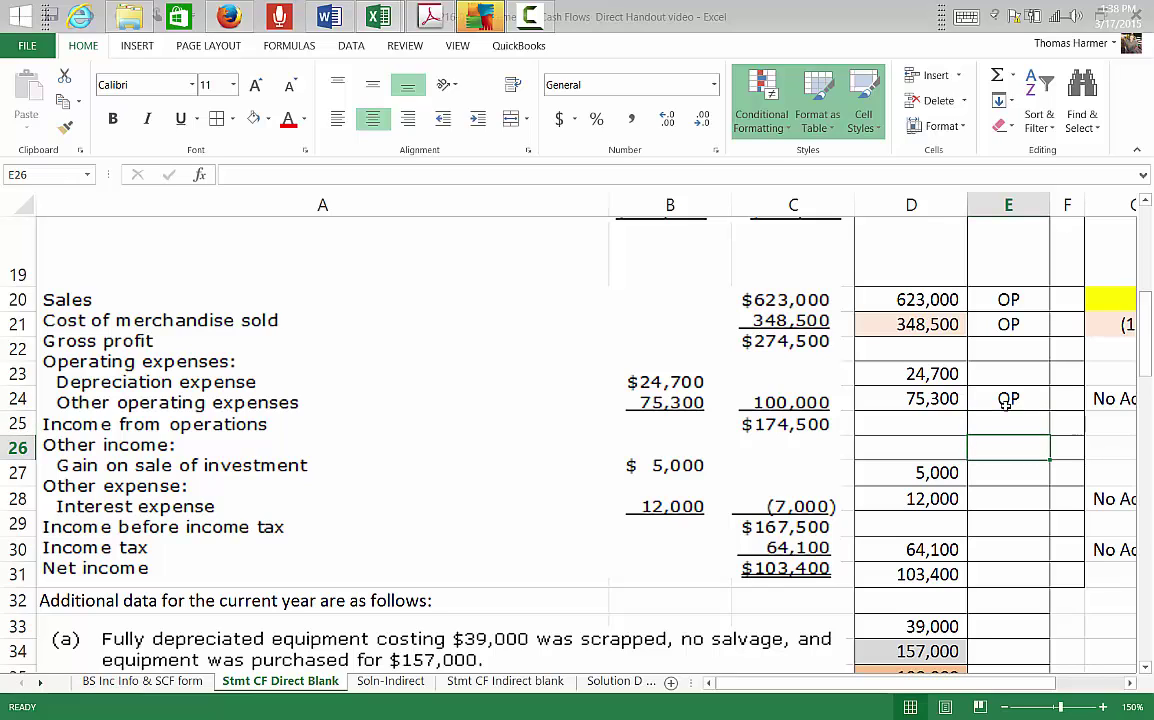
pyautogui.press('Return')
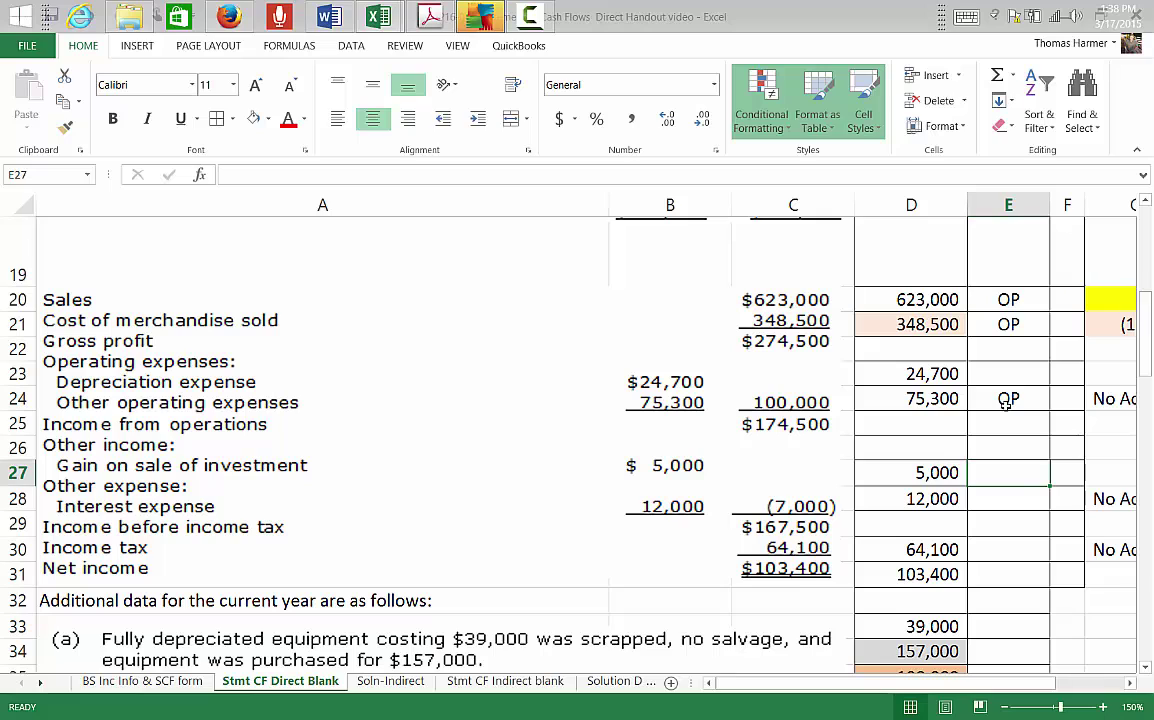
pyautogui.write('INV')
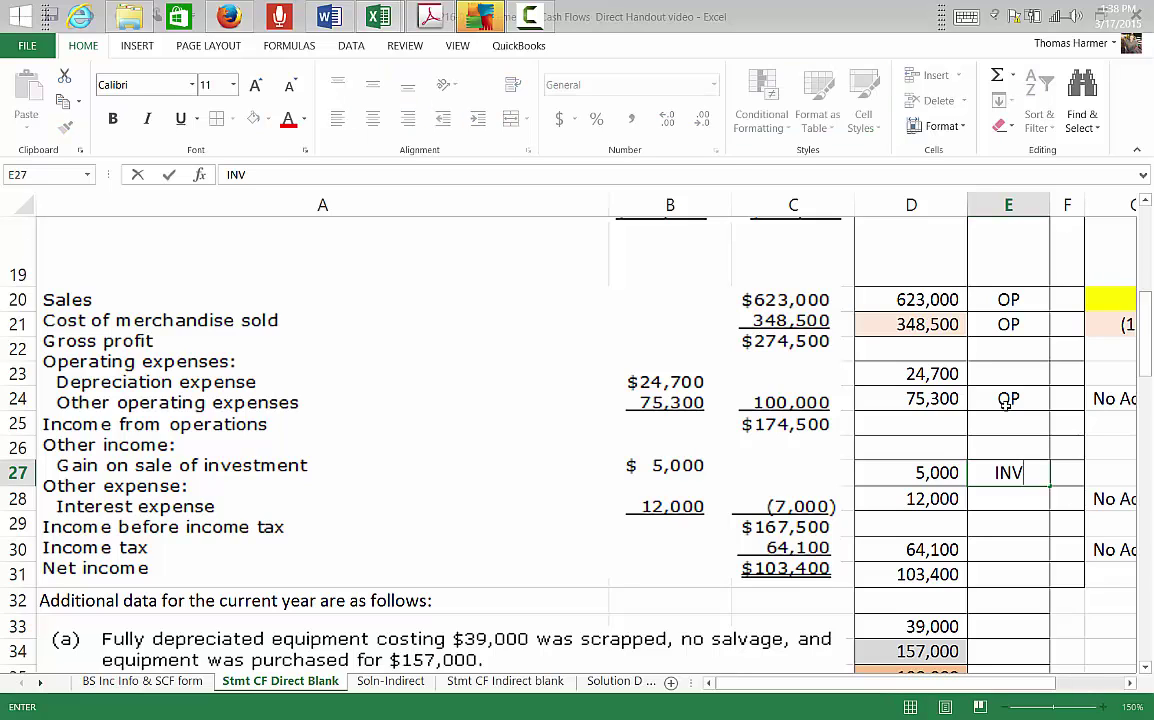
pyautogui.press('Return')
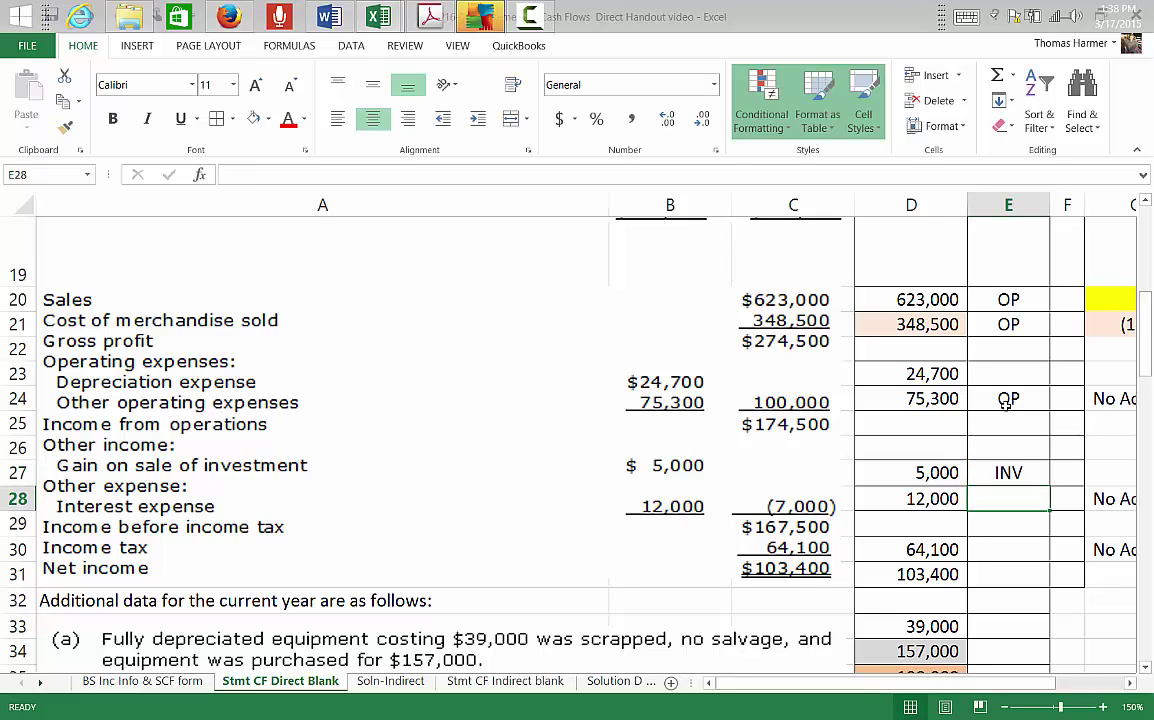
# Enter OP as the section for interest expense and income tax in cells E28 and E30
pyautogui.write('OP')
pyautogui.press('Return')
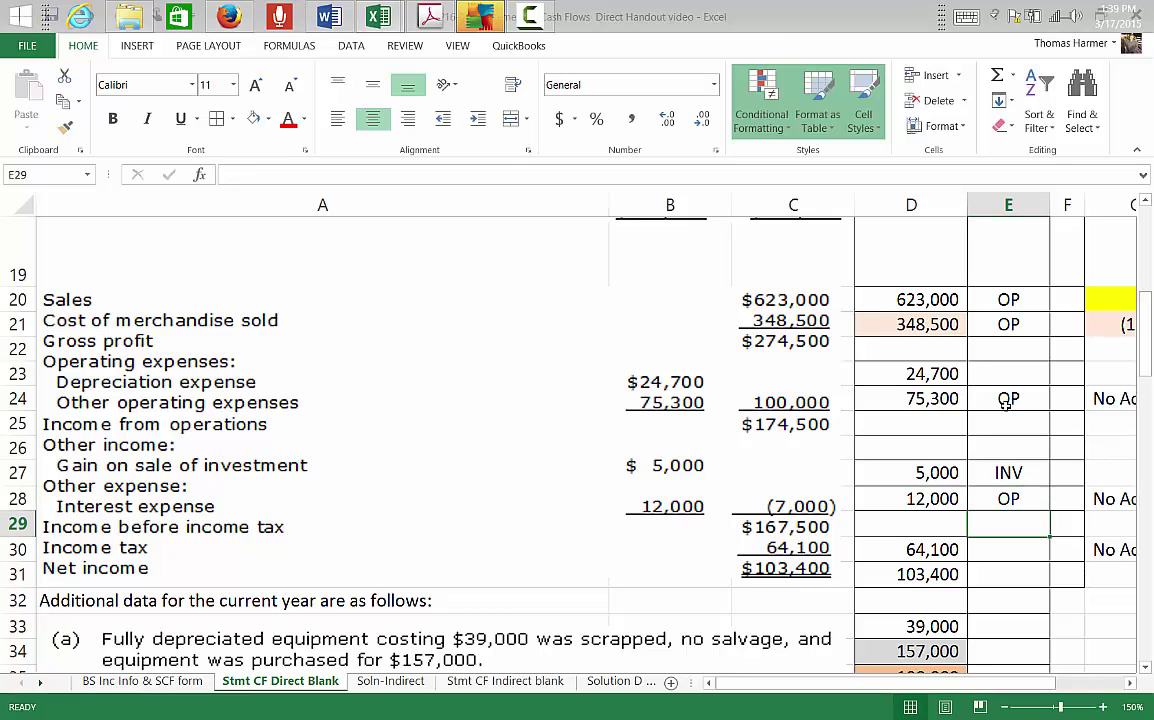
pyautogui.press('Return')
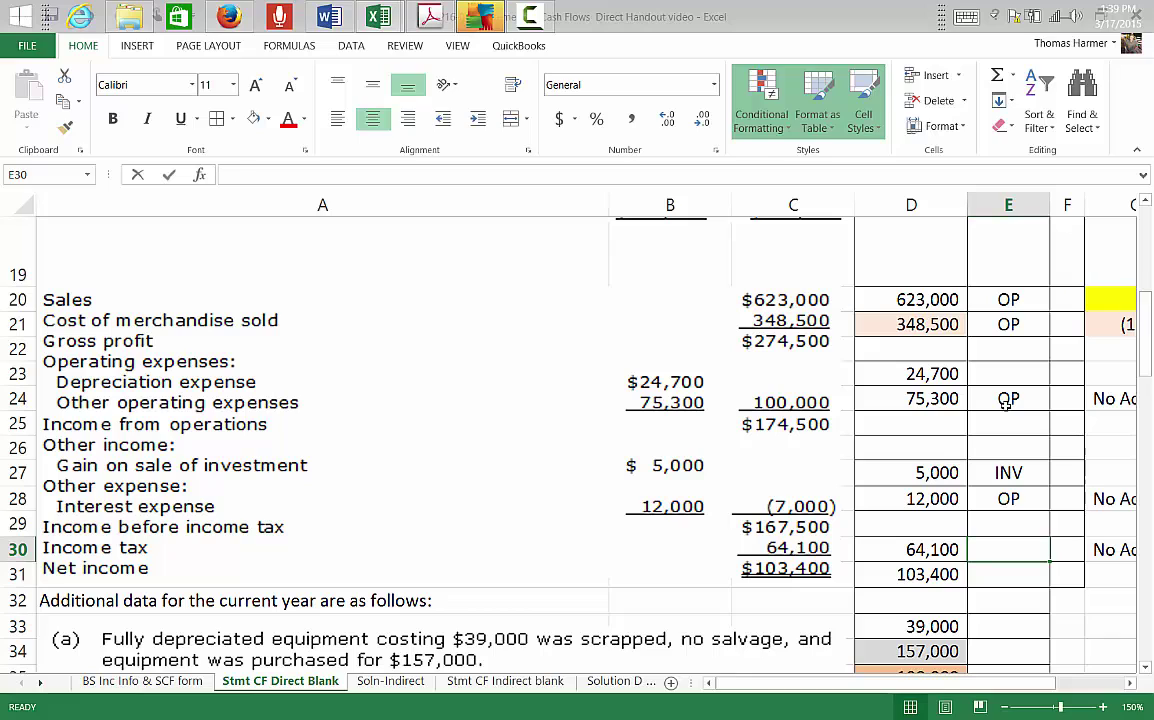
pyautogui.write('OP')
pyautogui.press('Return')
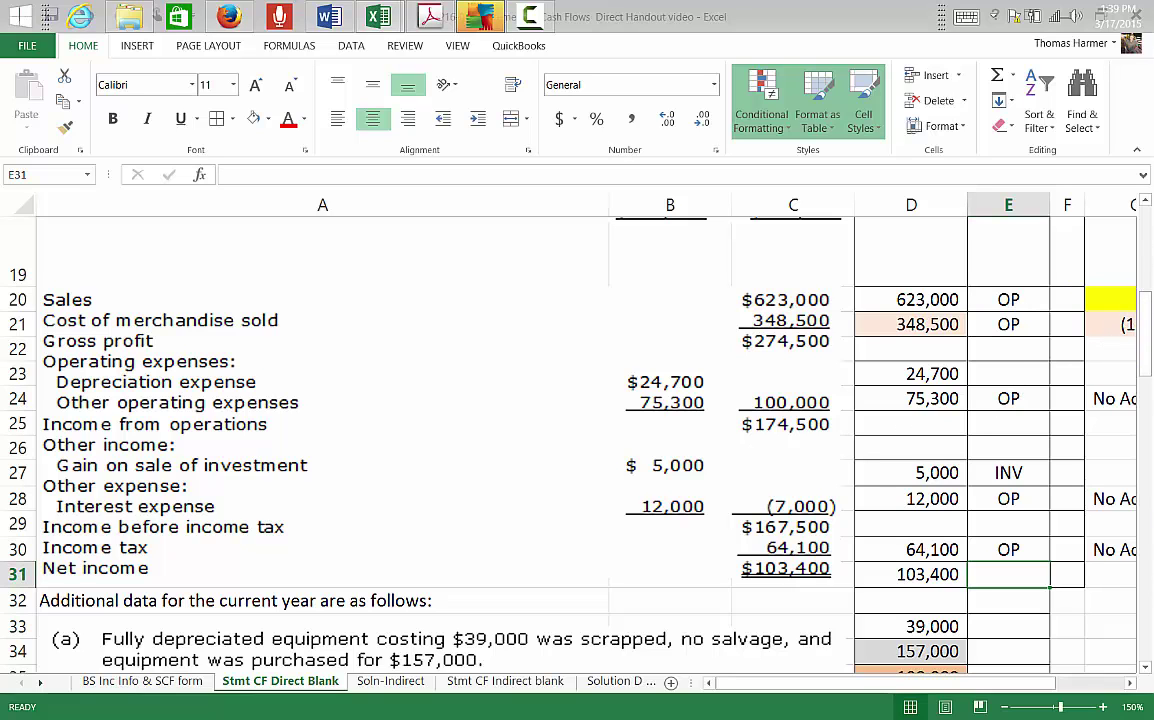
# Classify the $157,000 equipment purchase in the additional data as INV in cell E34
pyautogui.moveTo(1145, 355); pyautogui.dragTo(1145, 388)
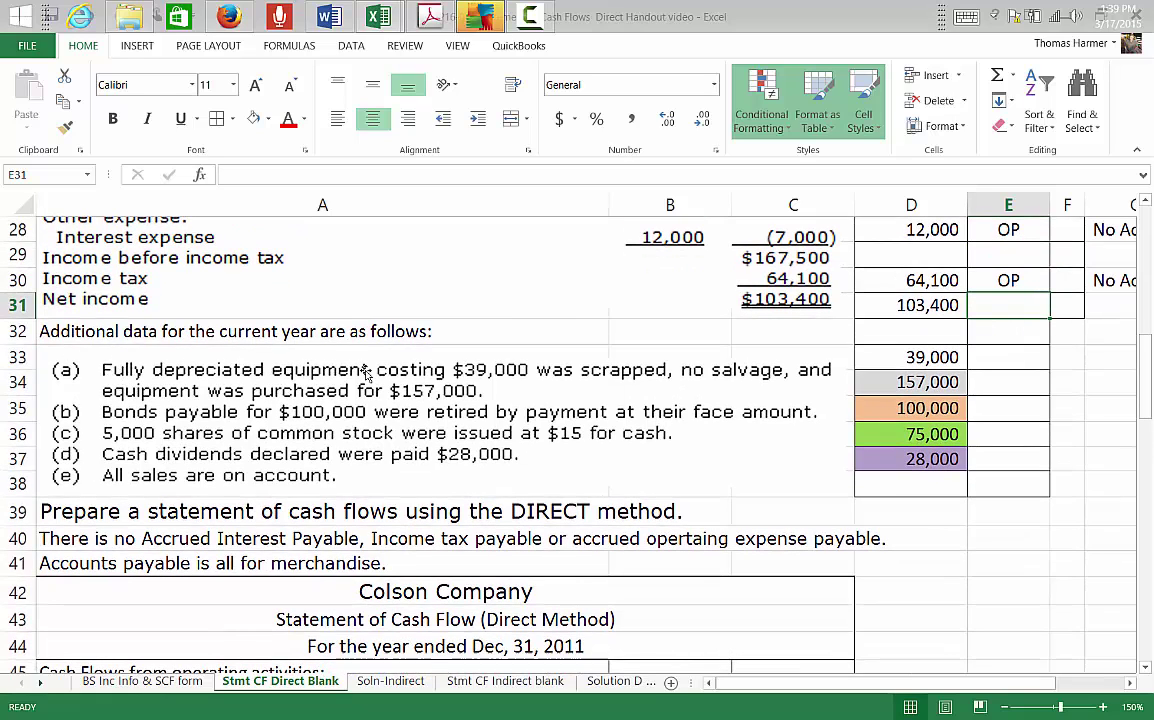
pyautogui.click(1005, 384)
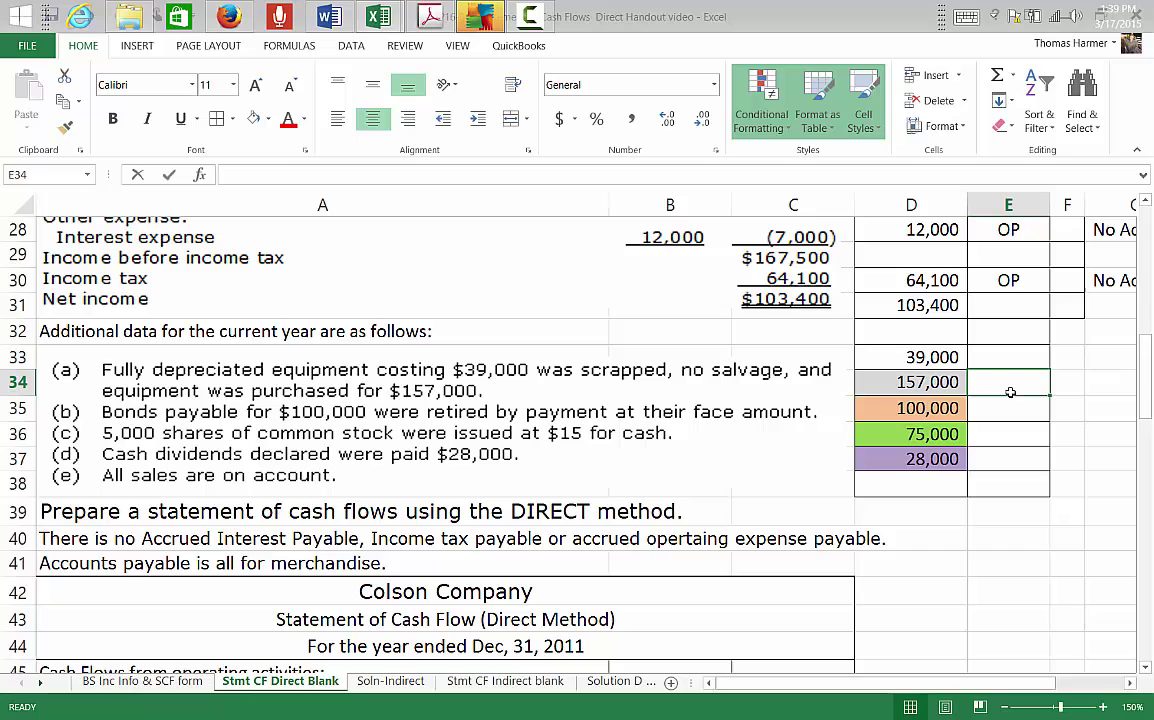
pyautogui.write('INV')
pyautogui.press('Return')
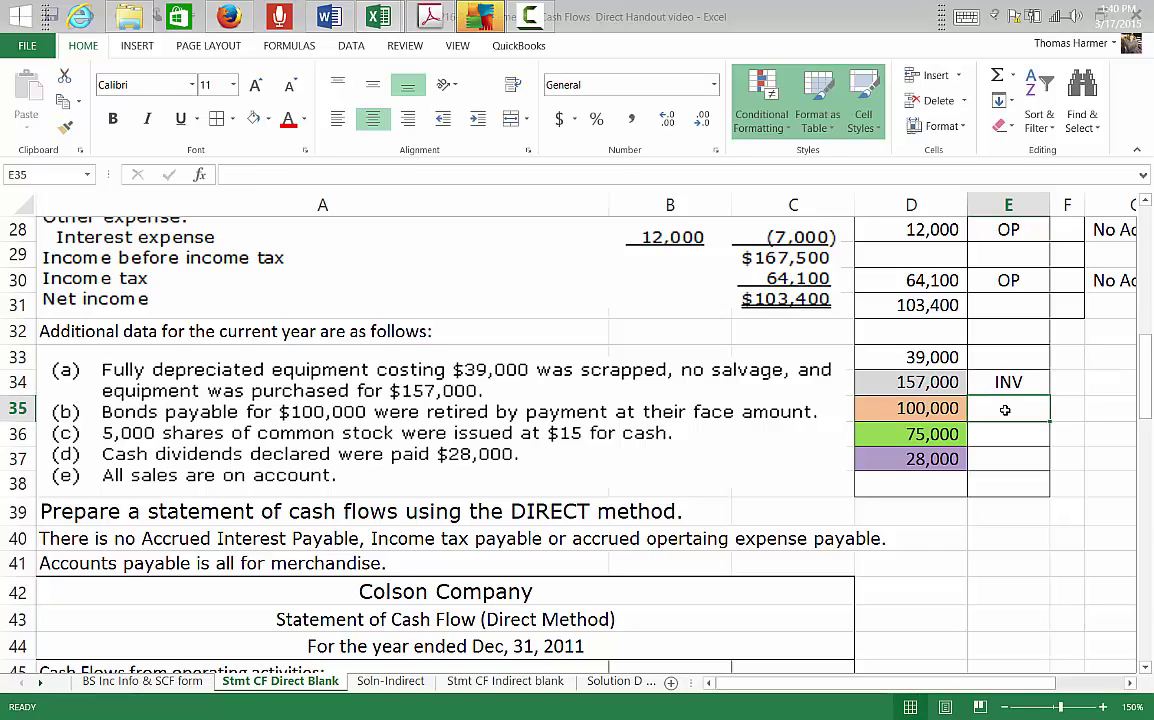
# Classify the bond retirement, common stock issue and cash dividends in the additional data as FIN in cells E35 to E37
pyautogui.write('FIN')
pyautogui.press('Return')
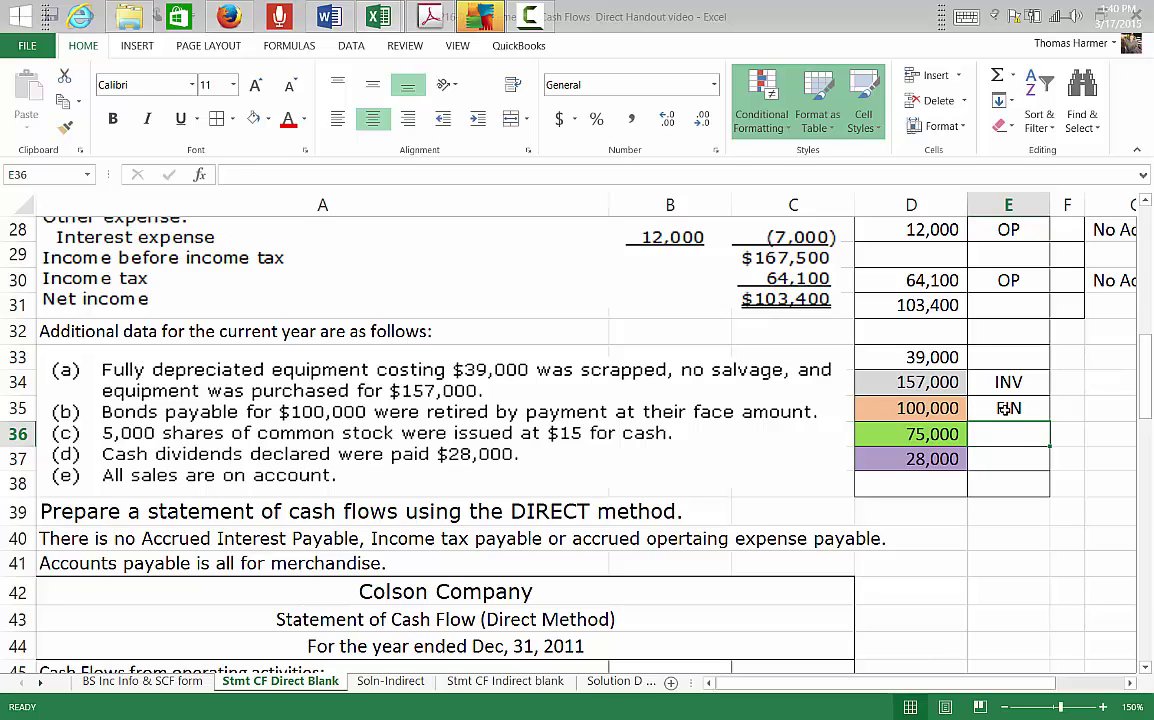
pyautogui.write('FIN')
pyautogui.press('Return')
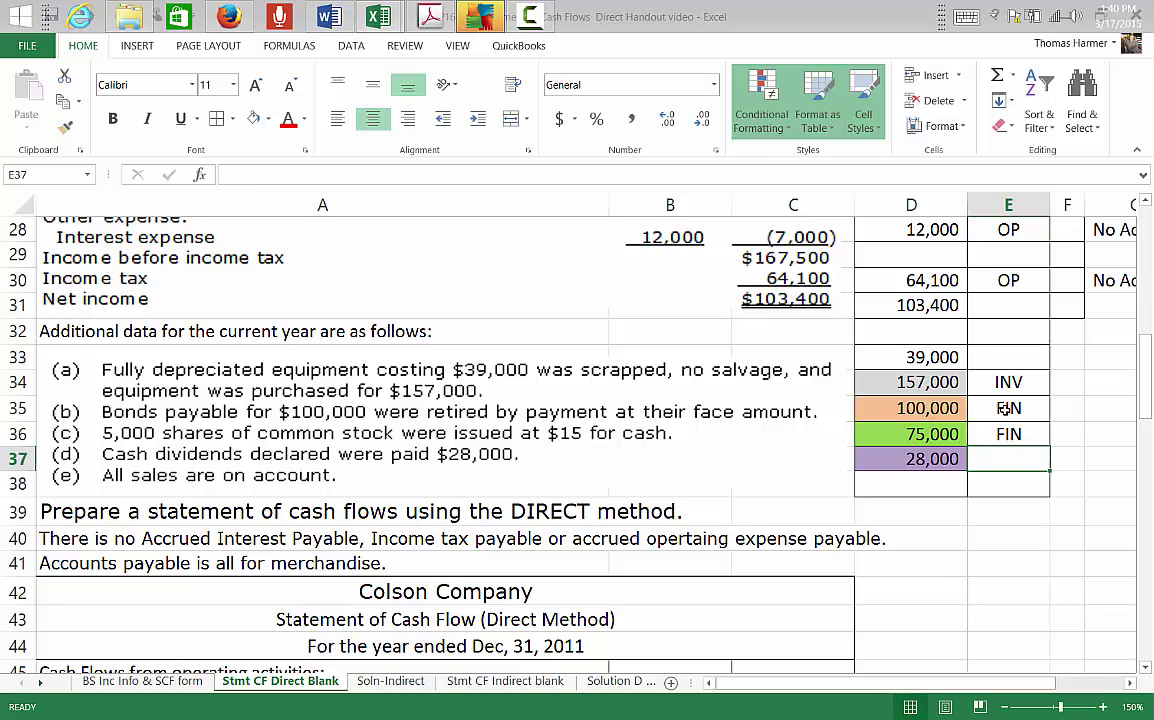
pyautogui.write('FIN')
pyautogui.press('Return')
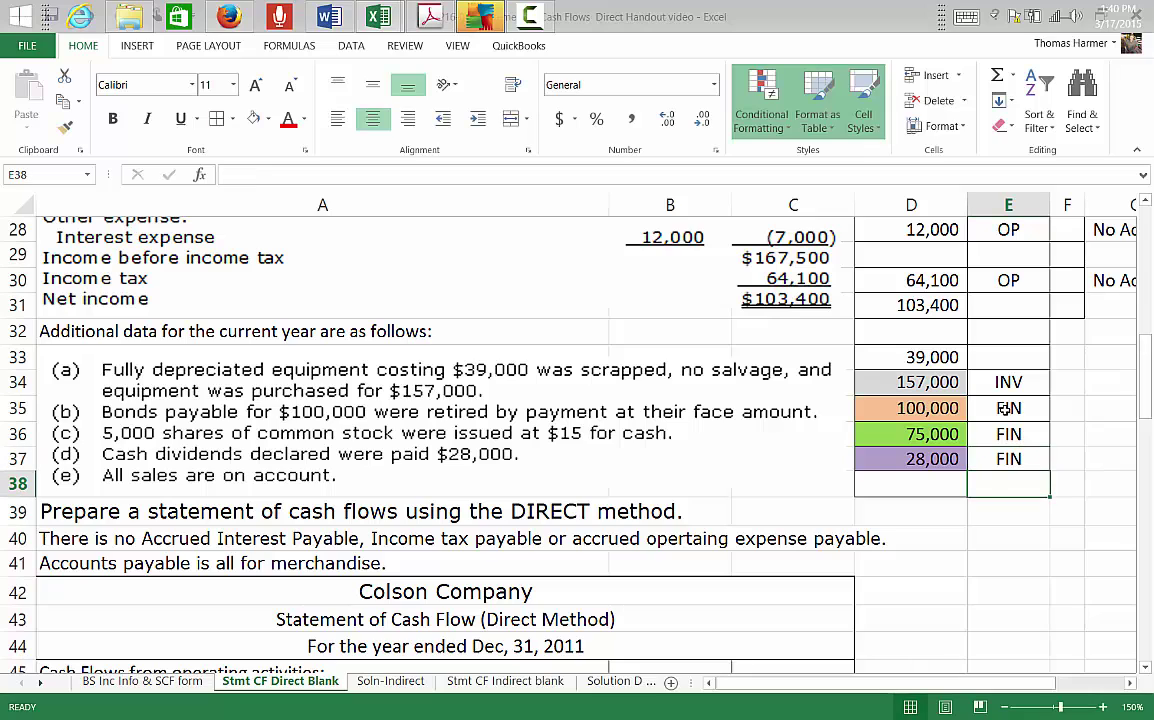
# Add borders around all cells of the Used column beside the additional data, F32 to F38
pyautogui.moveTo(1067, 331); pyautogui.dragTo(1094, 489)
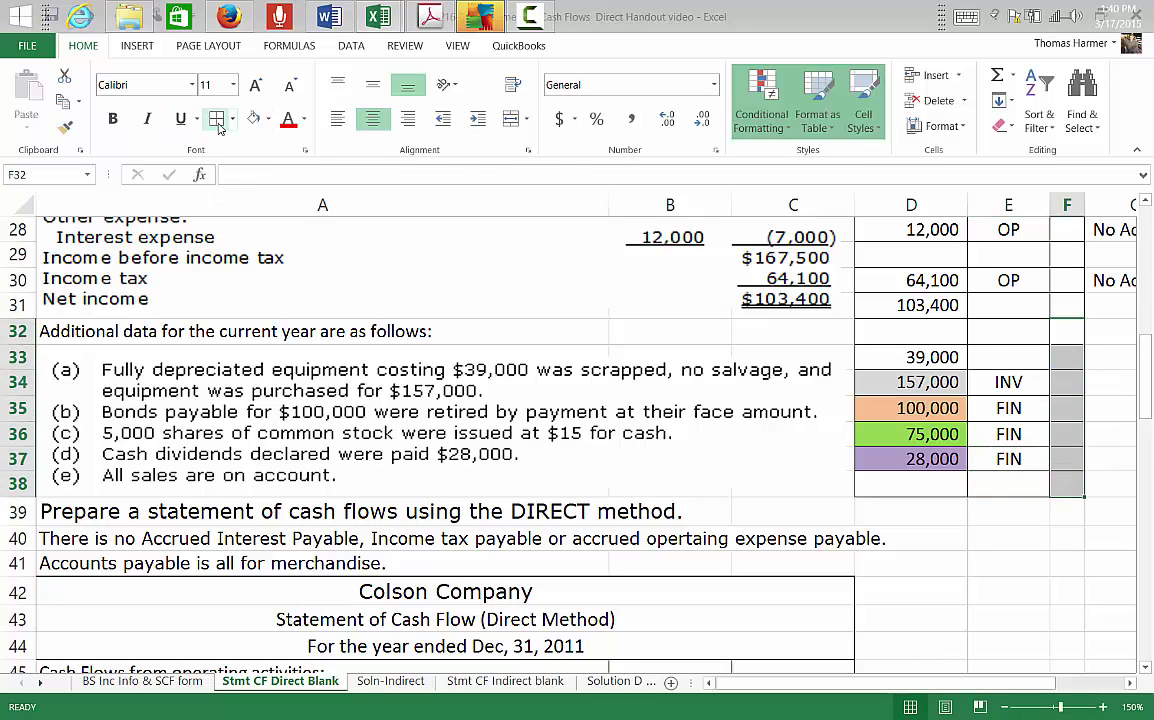
pyautogui.click(932, 568)
# Enter 629,700 as cash received from customers in cell C46, using sales plus the decrease in accounts receivable
pyautogui.scroll(9, 932, 568)
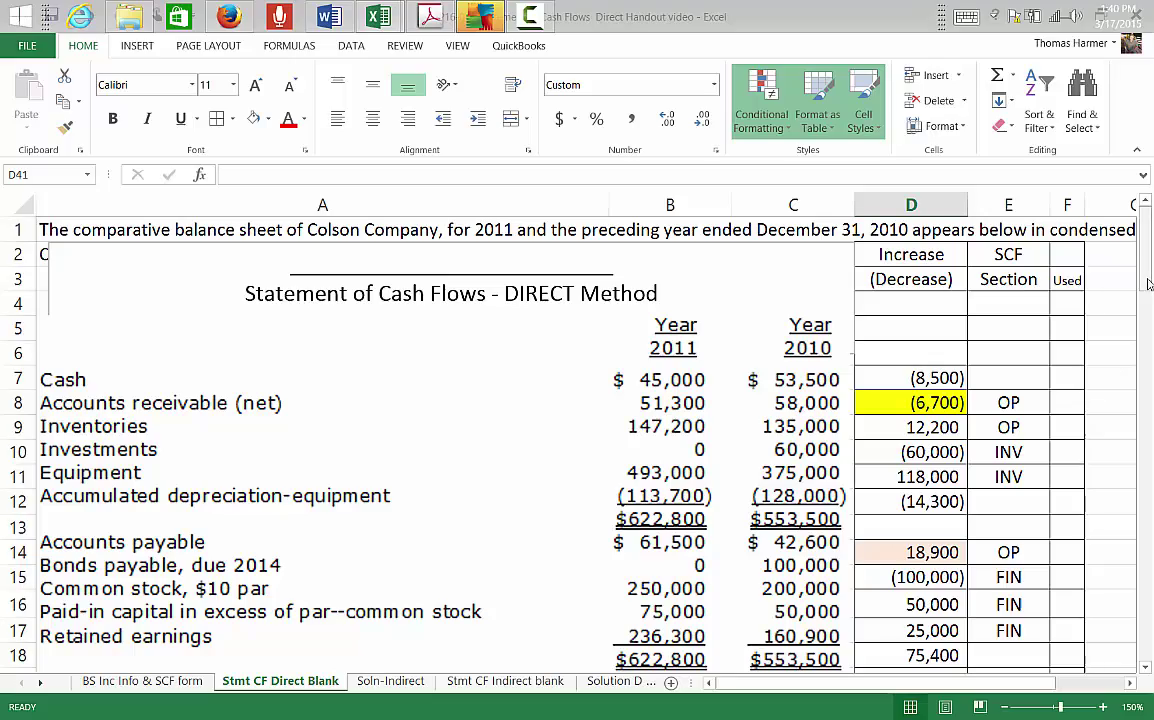
pyautogui.moveTo(1147, 285)
pyautogui.mouseDown()
pyautogui.moveTo(1147, 460)
pyautogui.moveTo(1147, 300)
pyautogui.mouseUp()
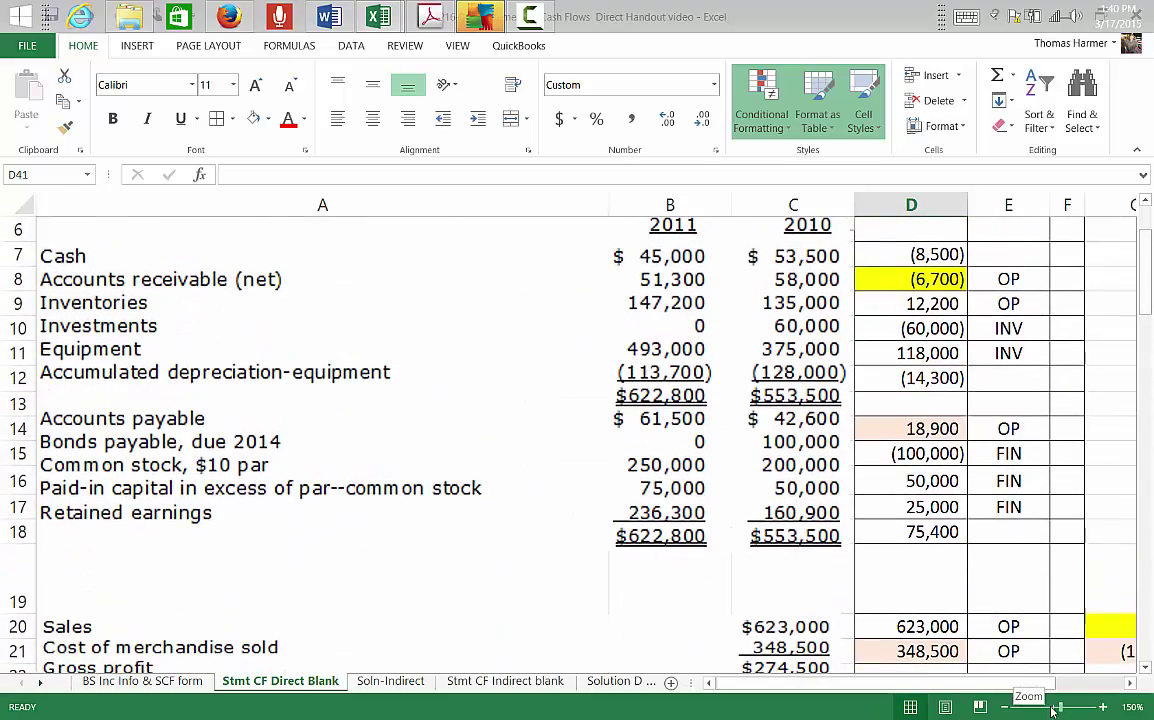
pyautogui.moveTo(1052, 710)
pyautogui.mouseDown()
pyautogui.moveTo(1040, 709)
pyautogui.moveTo(1056, 708)
pyautogui.mouseUp()
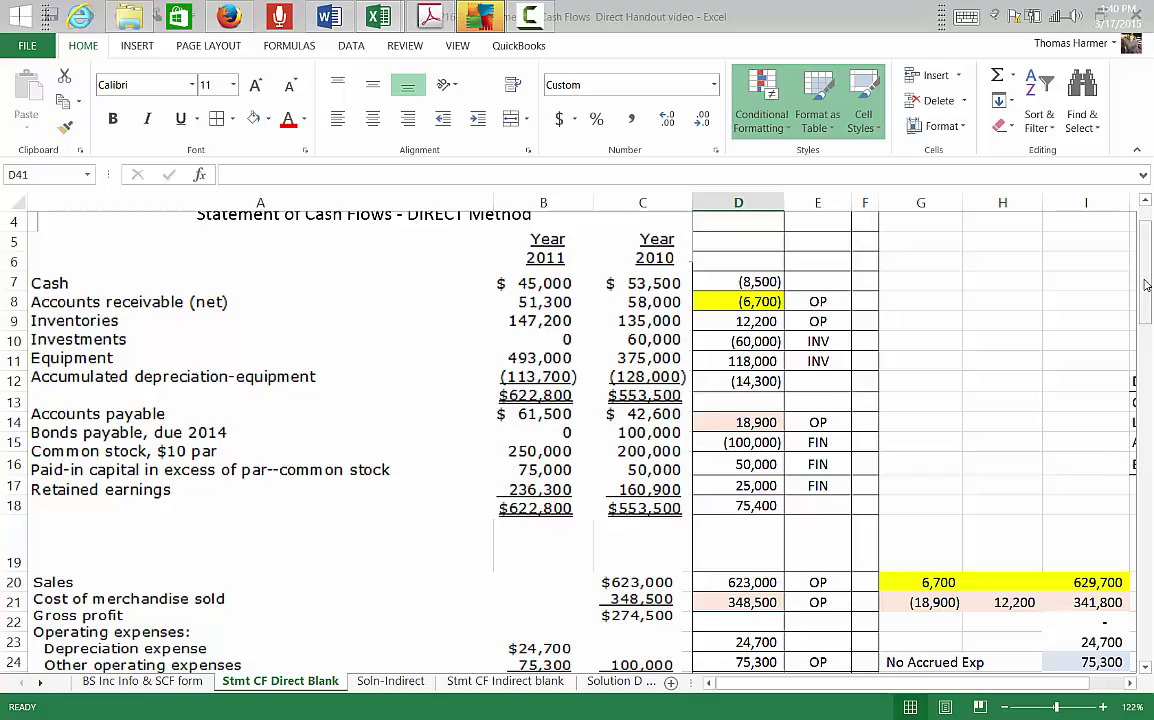
pyautogui.moveTo(1147, 285); pyautogui.dragTo(1147, 455)
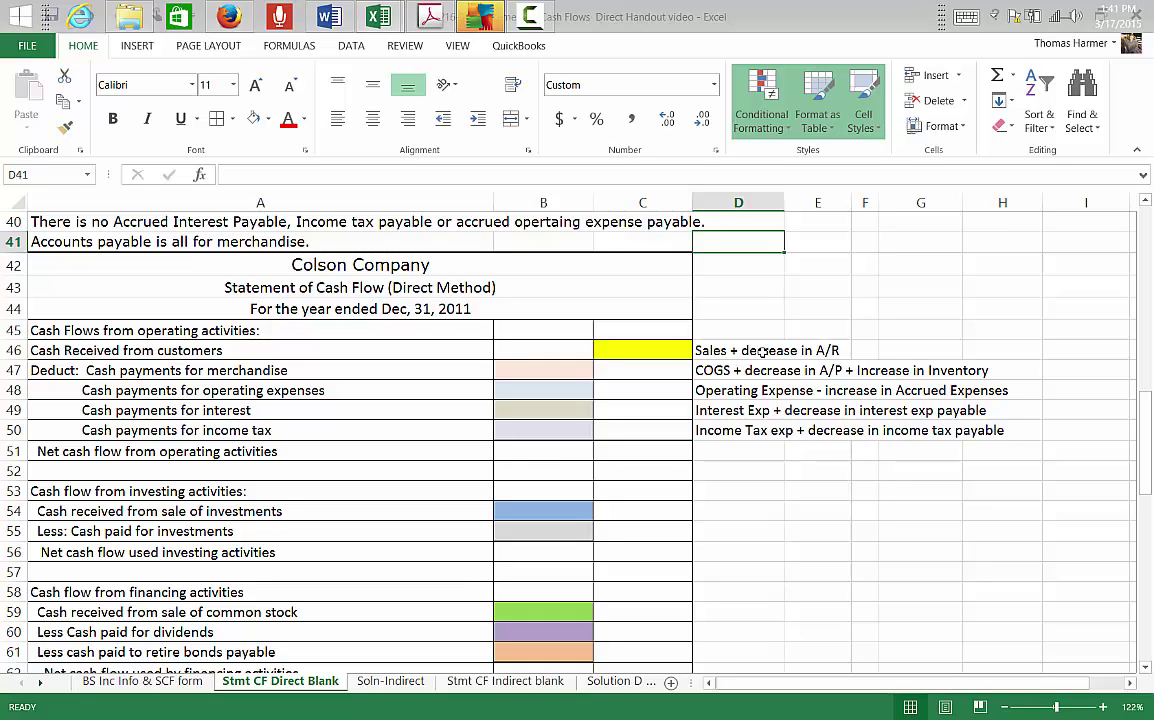
pyautogui.click(644, 352)
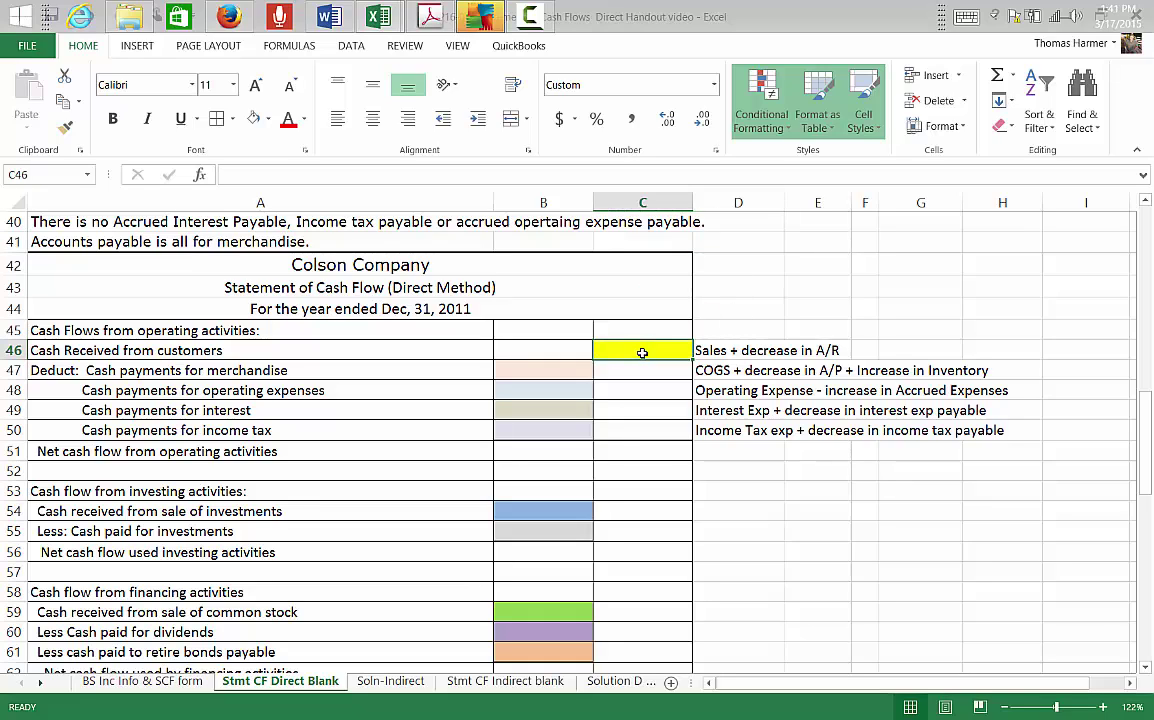
pyautogui.moveTo(1146, 445); pyautogui.dragTo(1150, 337)
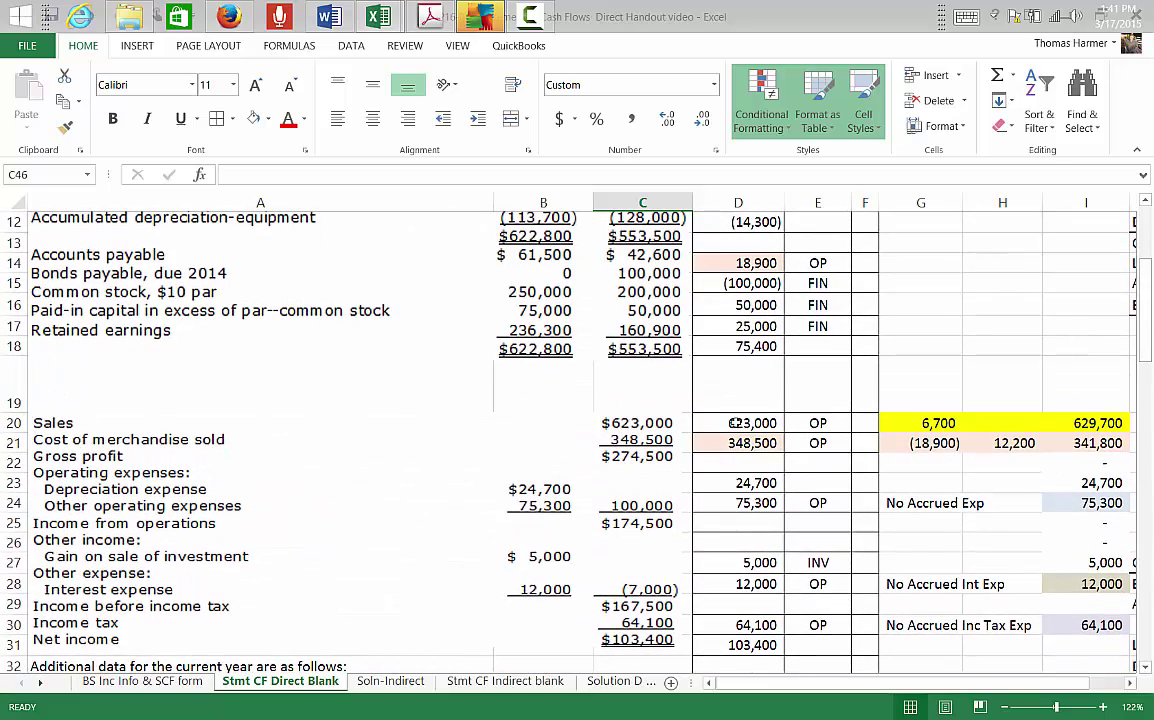
pyautogui.scroll(2, 700, 450)
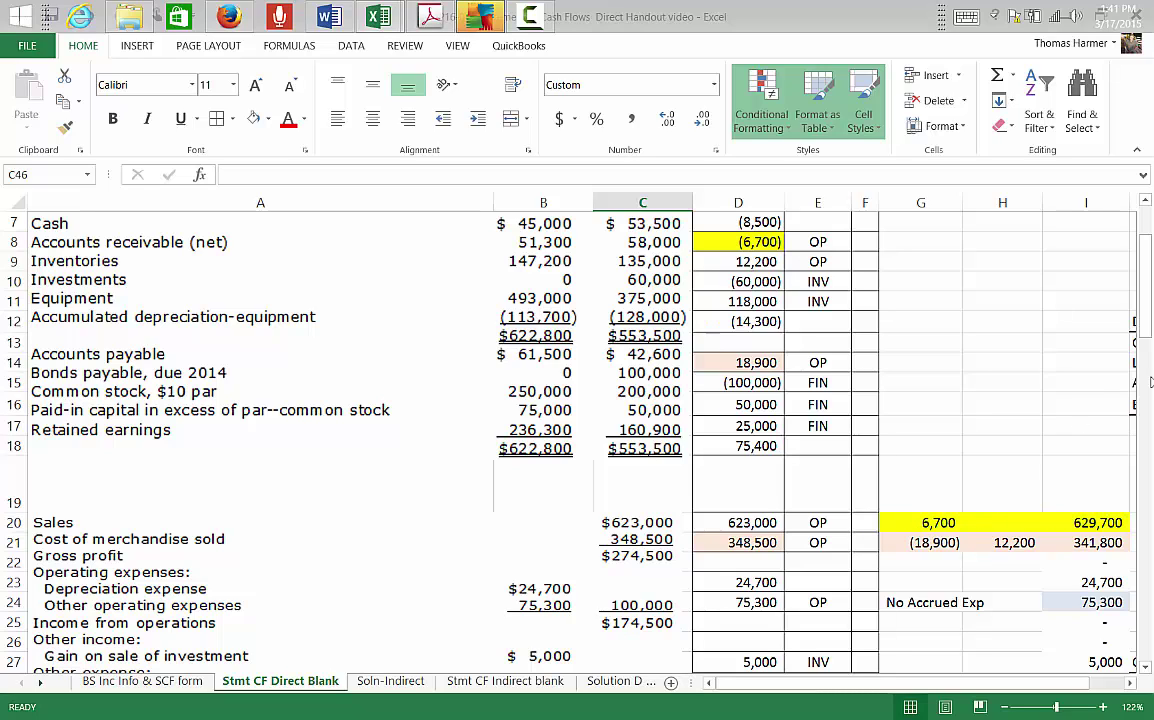
pyautogui.moveTo(1147, 330); pyautogui.dragTo(1148, 458)
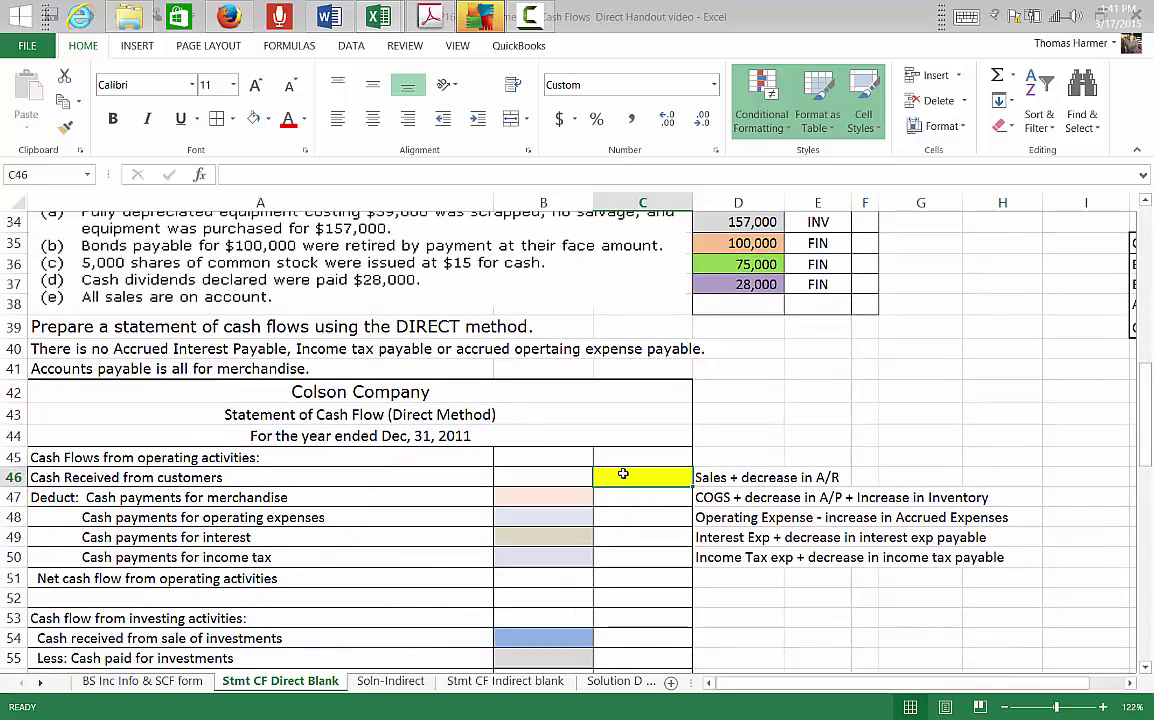
pyautogui.write('629700')
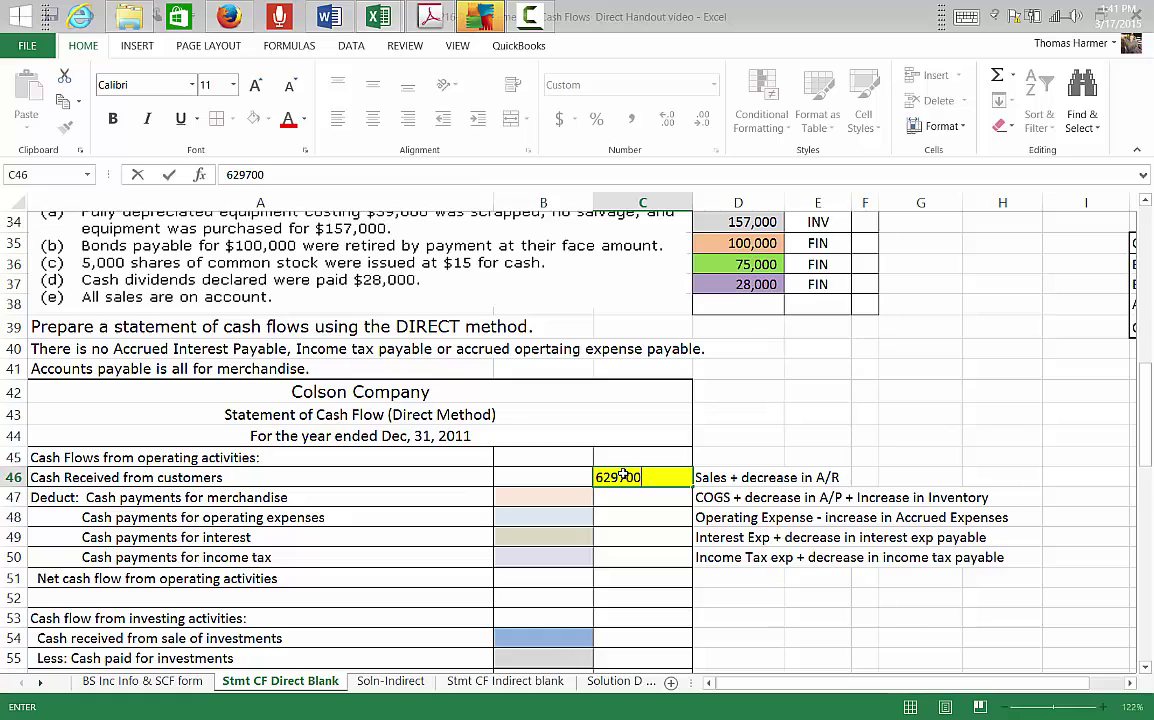
pyautogui.press('Return')
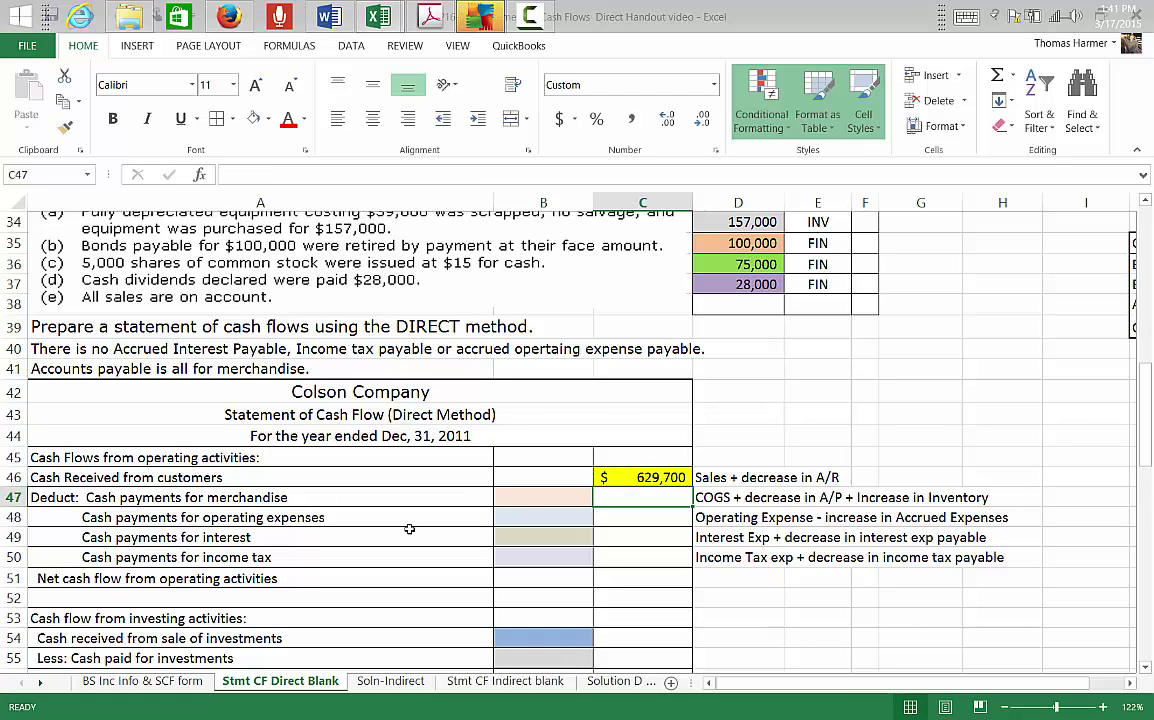
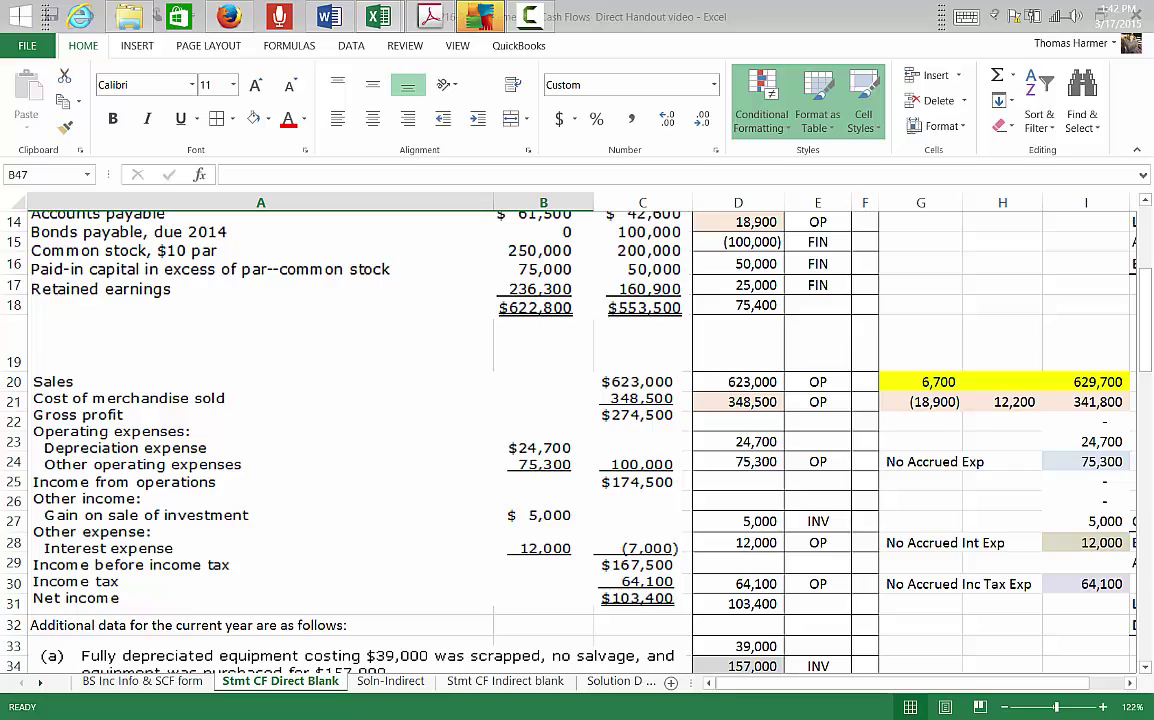
# Enter 341,800 as cash payments for merchandise in cell B47, using the adjusted cost of merchandise sold from row 21
pyautogui.moveTo(1146, 320); pyautogui.dragTo(1141, 418)
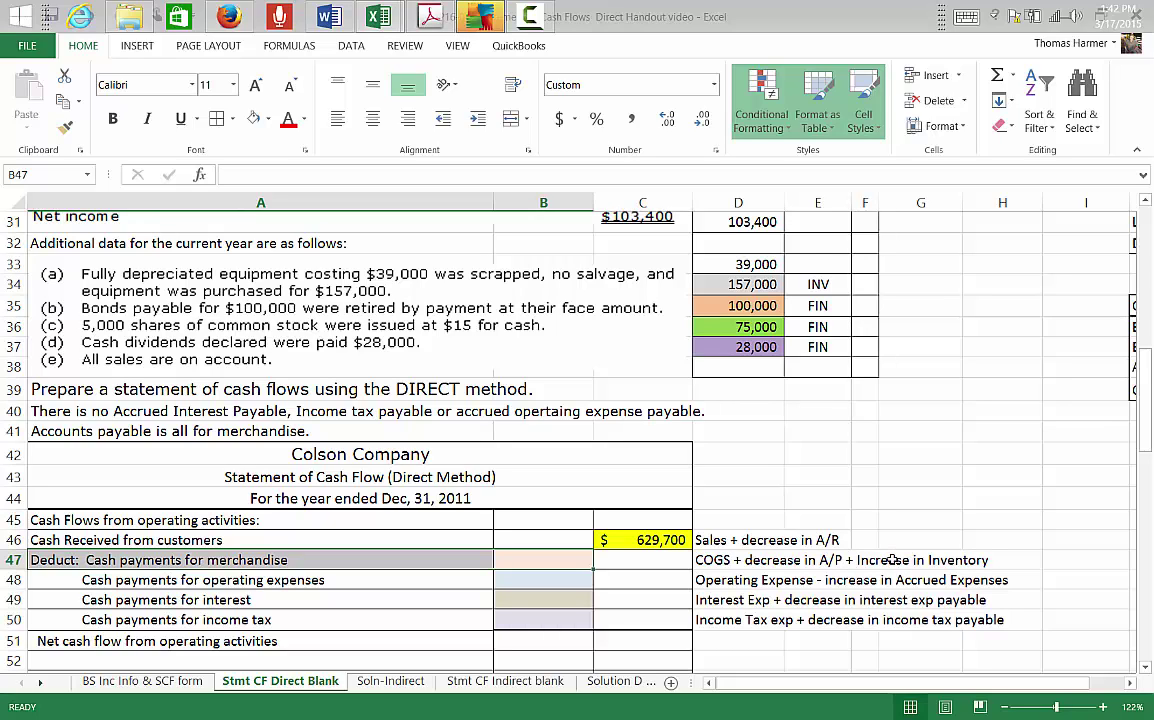
pyautogui.moveTo(1148, 440); pyautogui.dragTo(1148, 350)
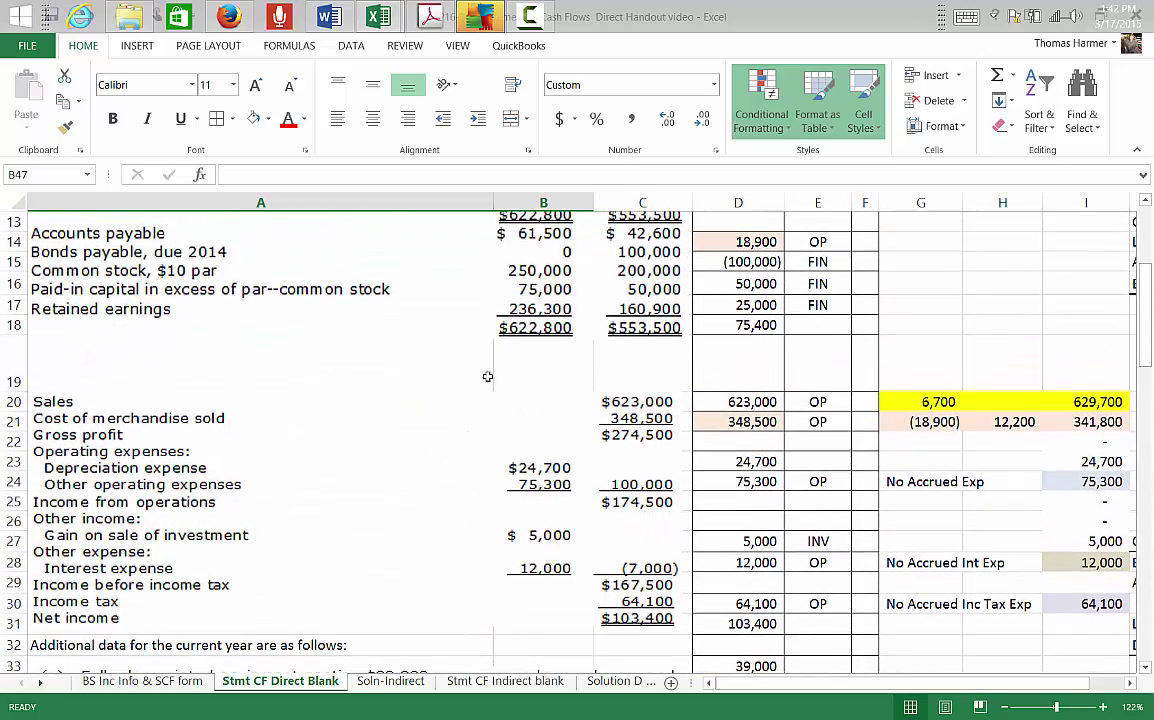
pyautogui.click(742, 424)
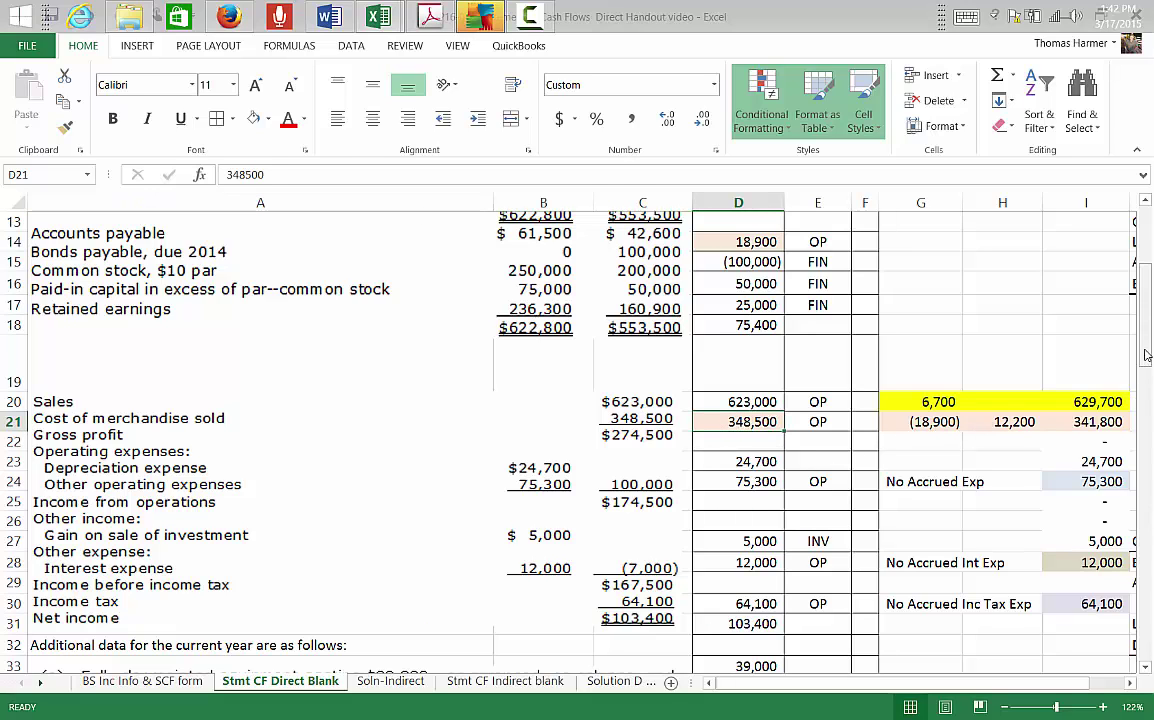
pyautogui.moveTo(1147, 338); pyautogui.dragTo(1147, 289)
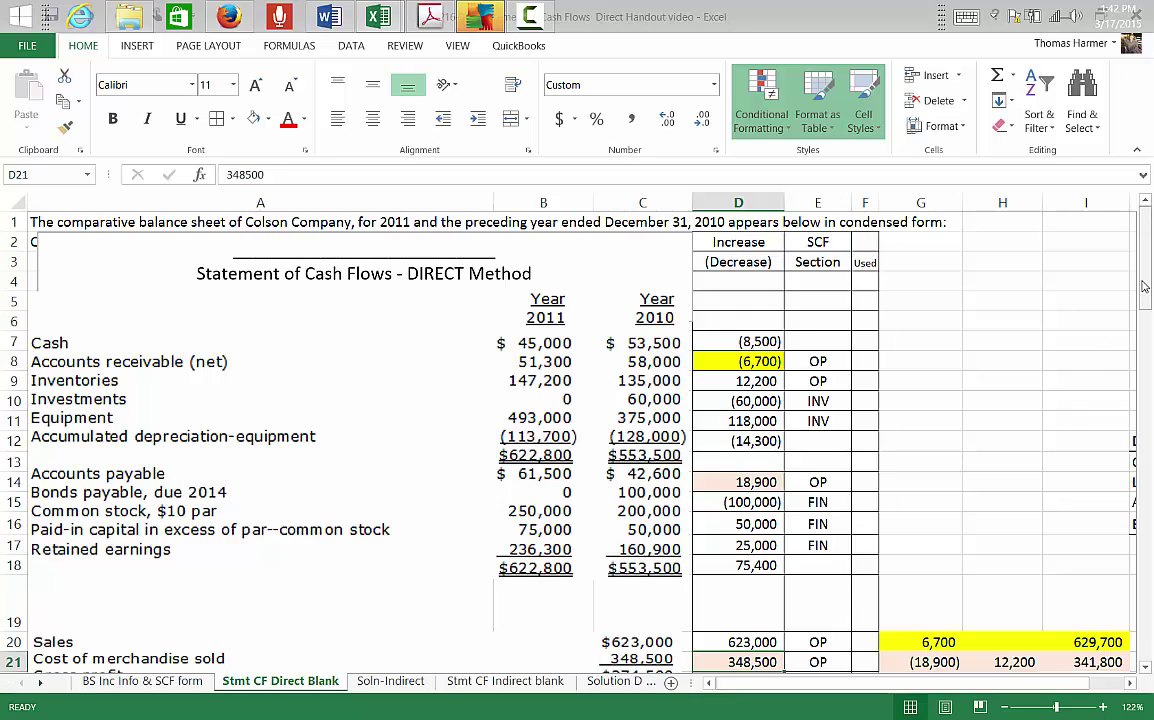
pyautogui.moveTo(1145, 287); pyautogui.dragTo(1145, 296)
pyautogui.scroll(1, 840, 260)
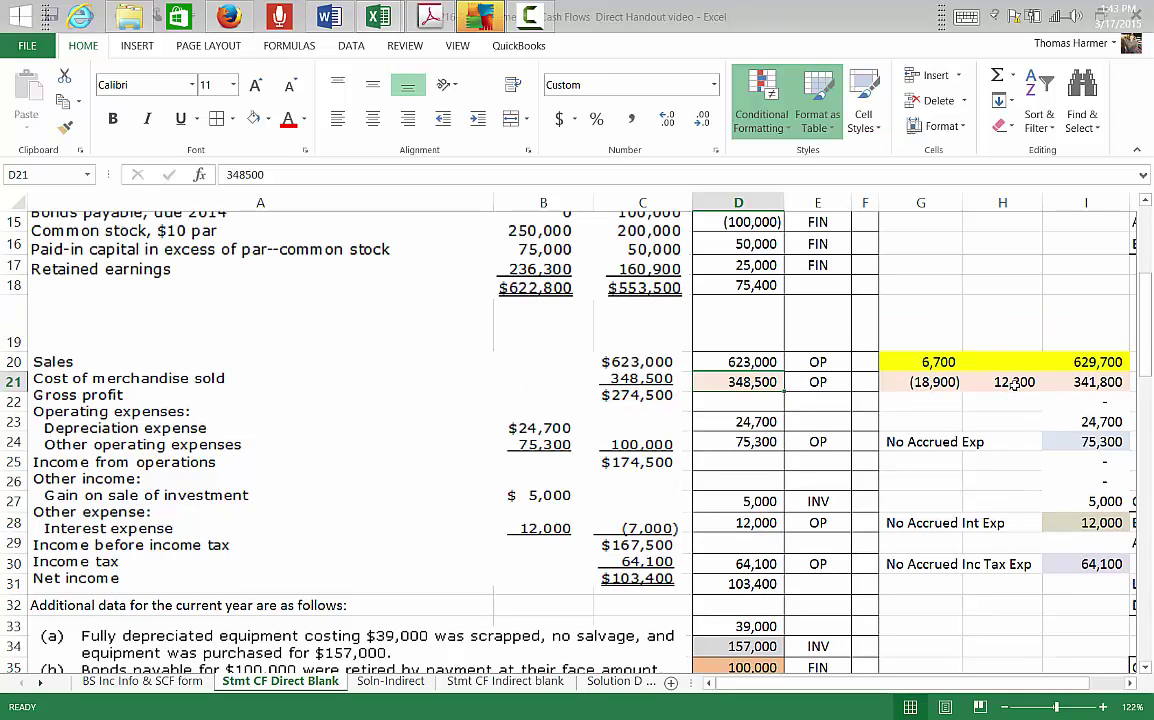
pyautogui.moveTo(1145, 340); pyautogui.dragTo(1145, 292)
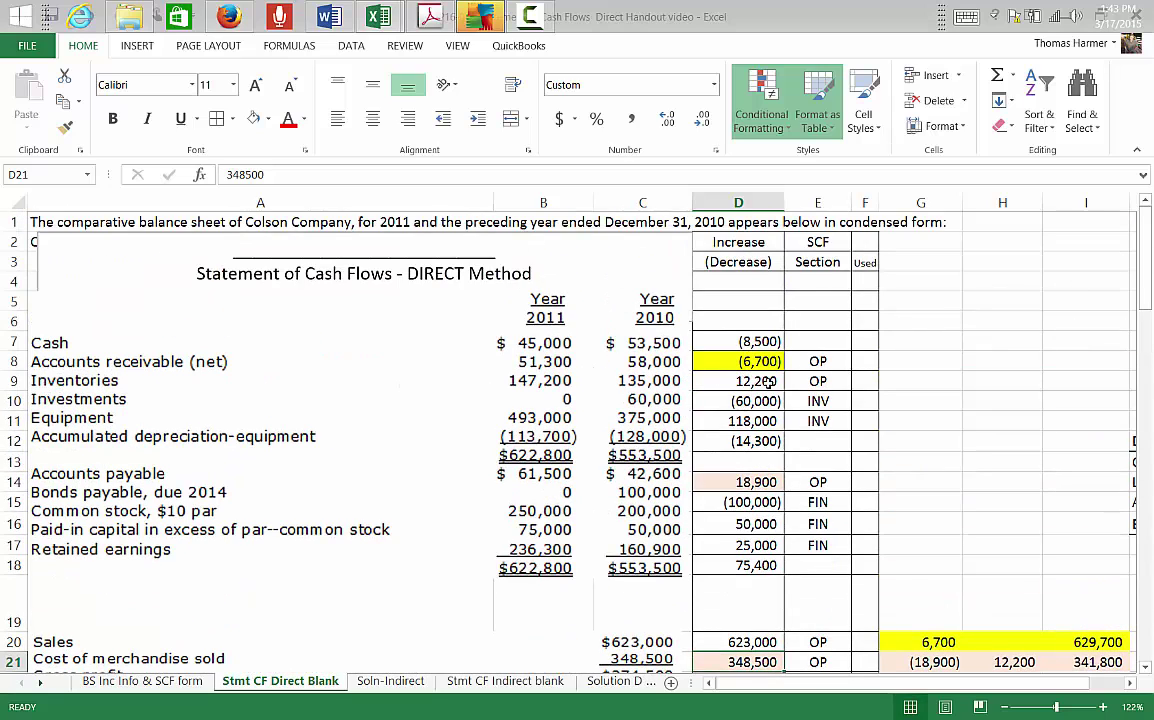
pyautogui.scroll(-5, 757, 381)
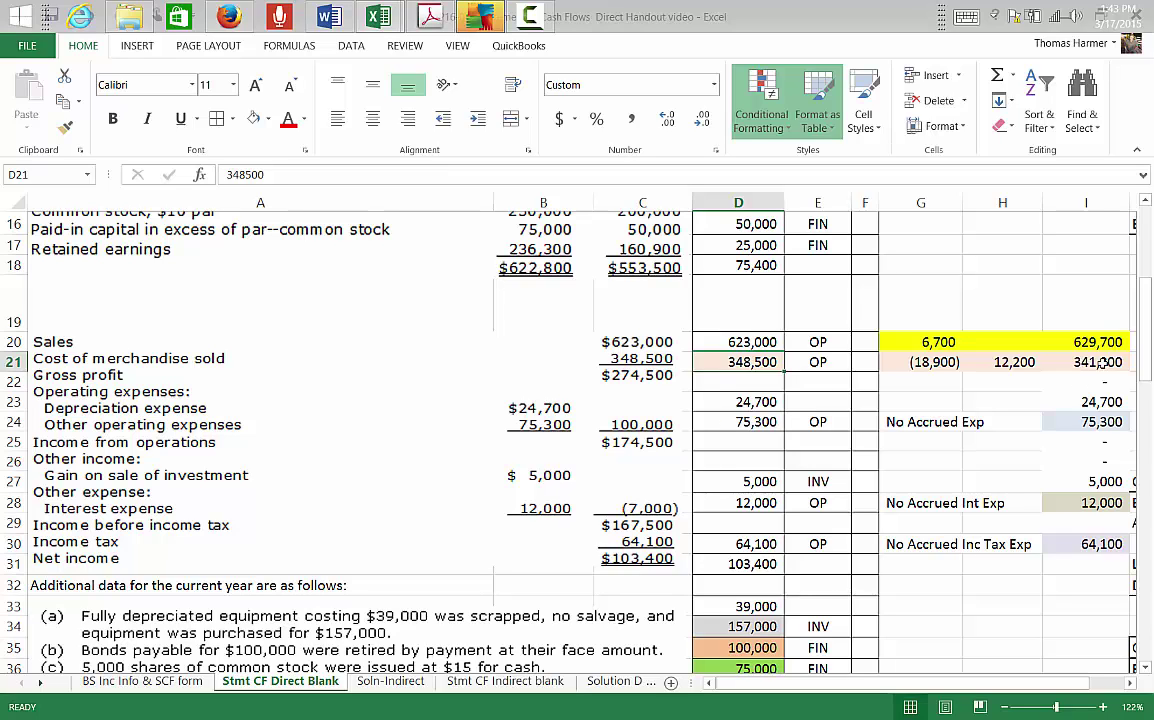
pyautogui.scroll(-7, 538, 408)
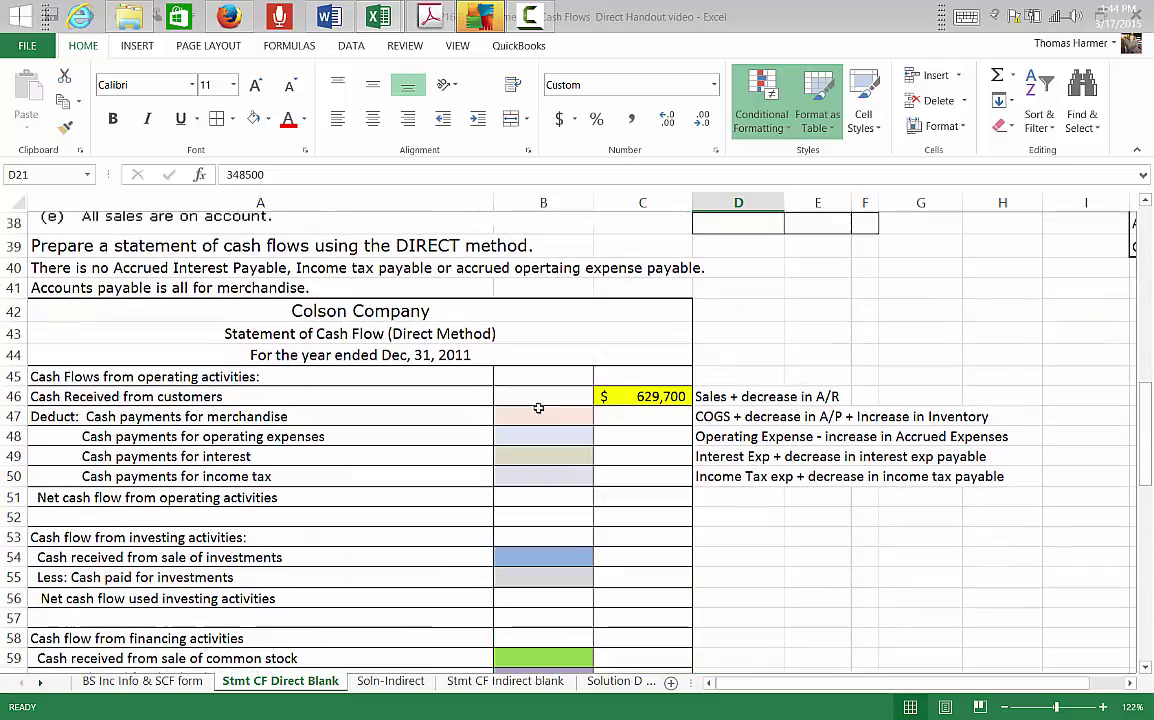
pyautogui.click(512, 414)
pyautogui.write('3')
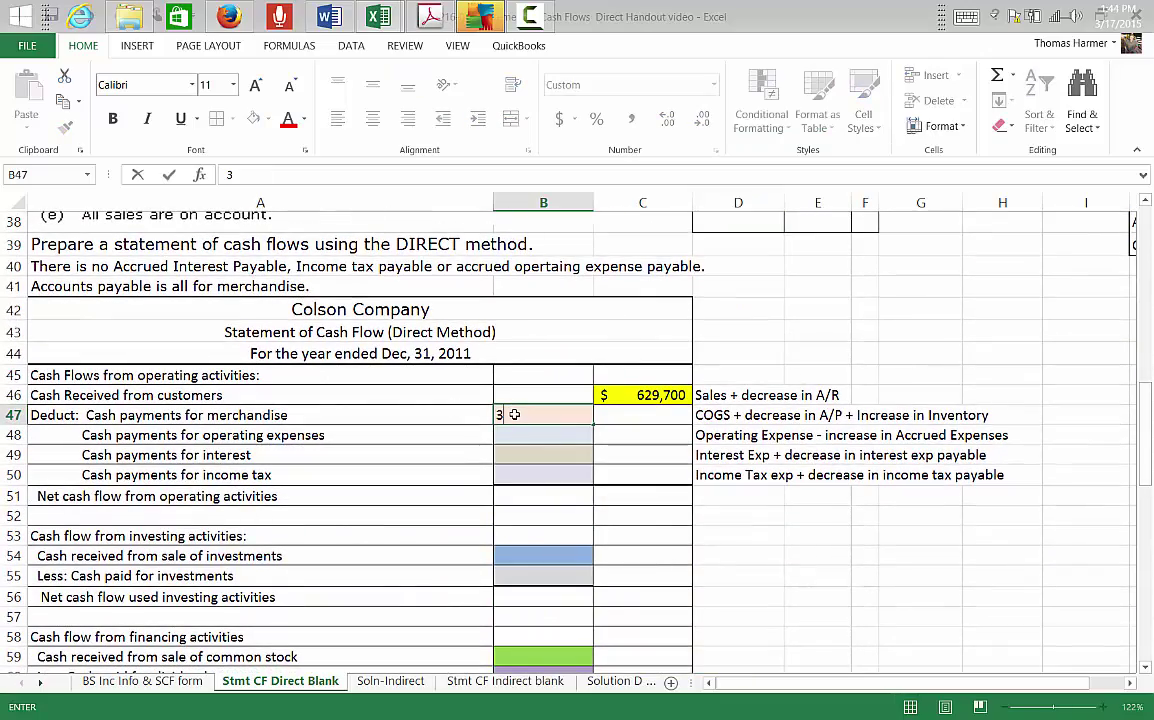
pyautogui.write('41,800')
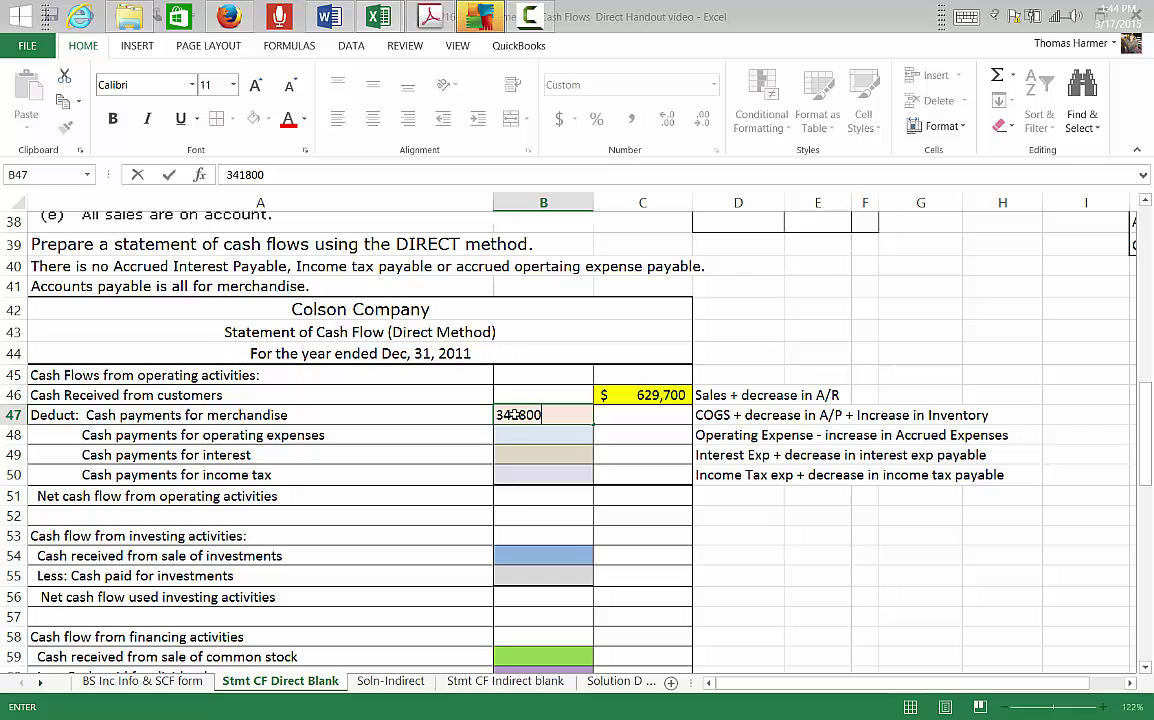
pyautogui.press('Return')
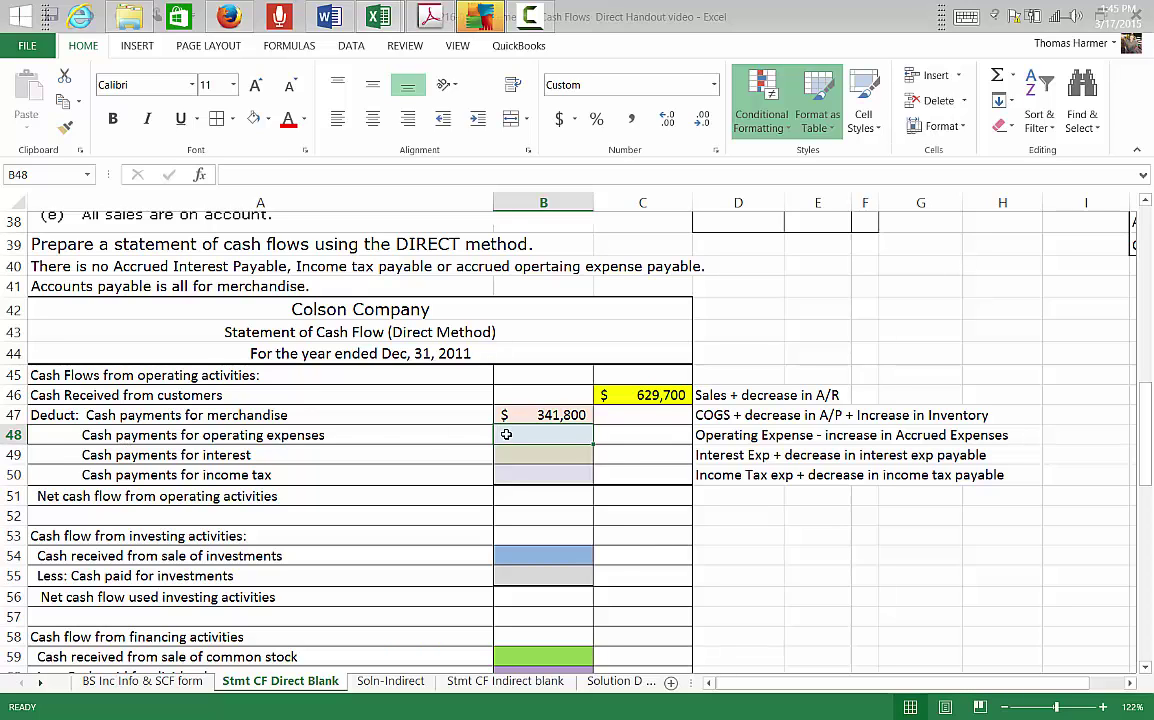
# Enter 75,300 as cash payments for operating expenses in cell B48, taken from the other operating expenses line
pyautogui.scroll(7, 300, 405)
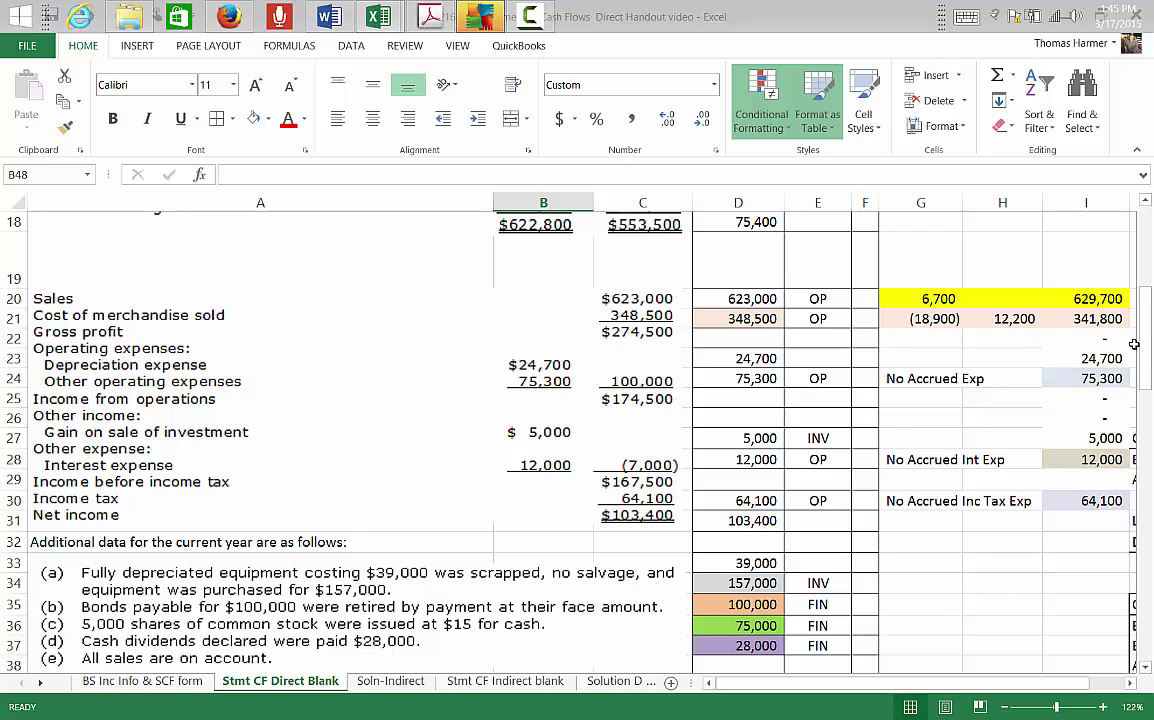
pyautogui.scroll(-8, 346, 427)
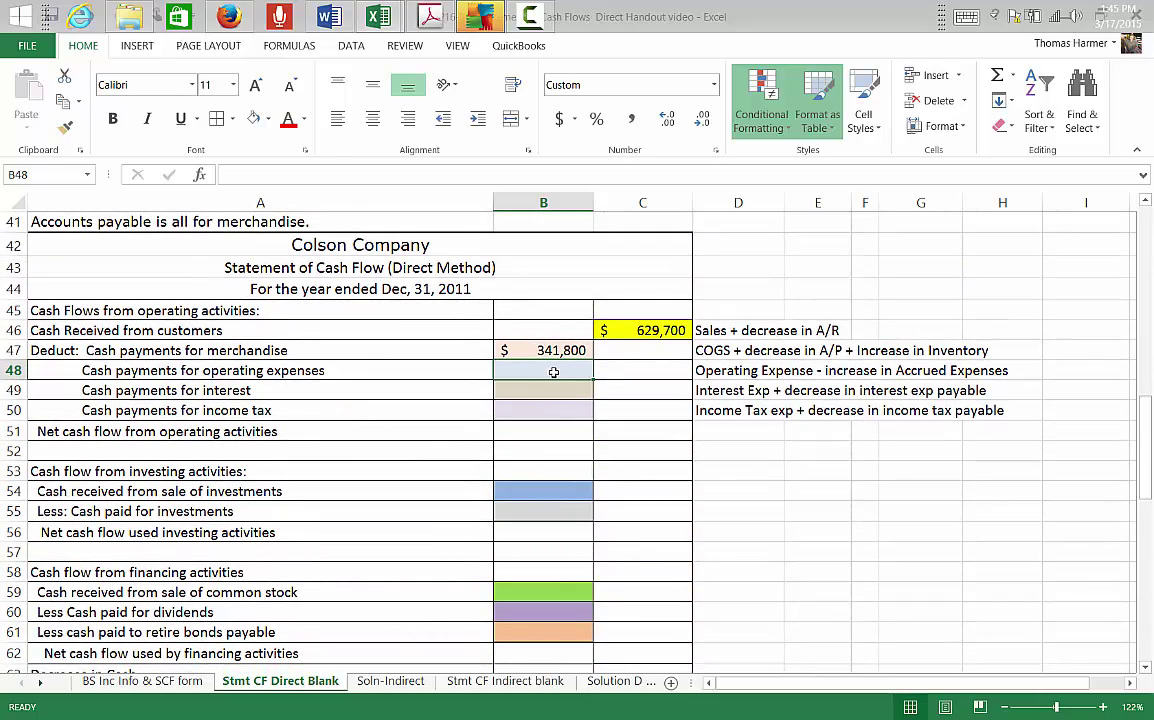
pyautogui.write('75300')
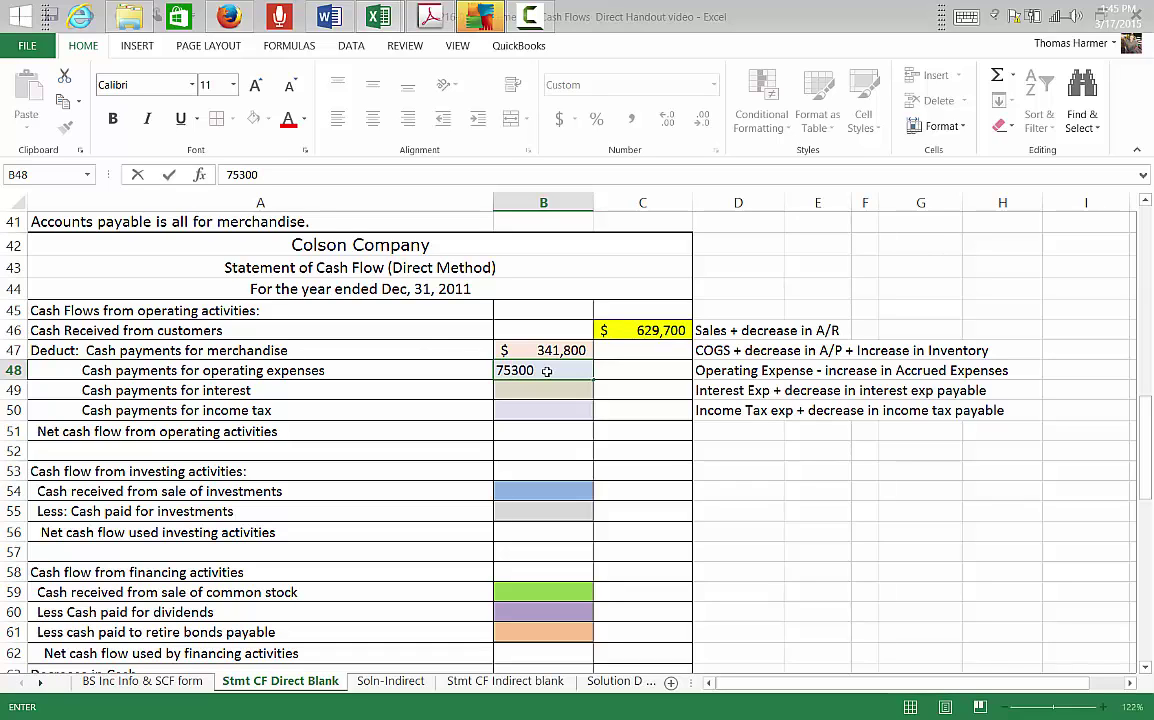
pyautogui.press('Return')
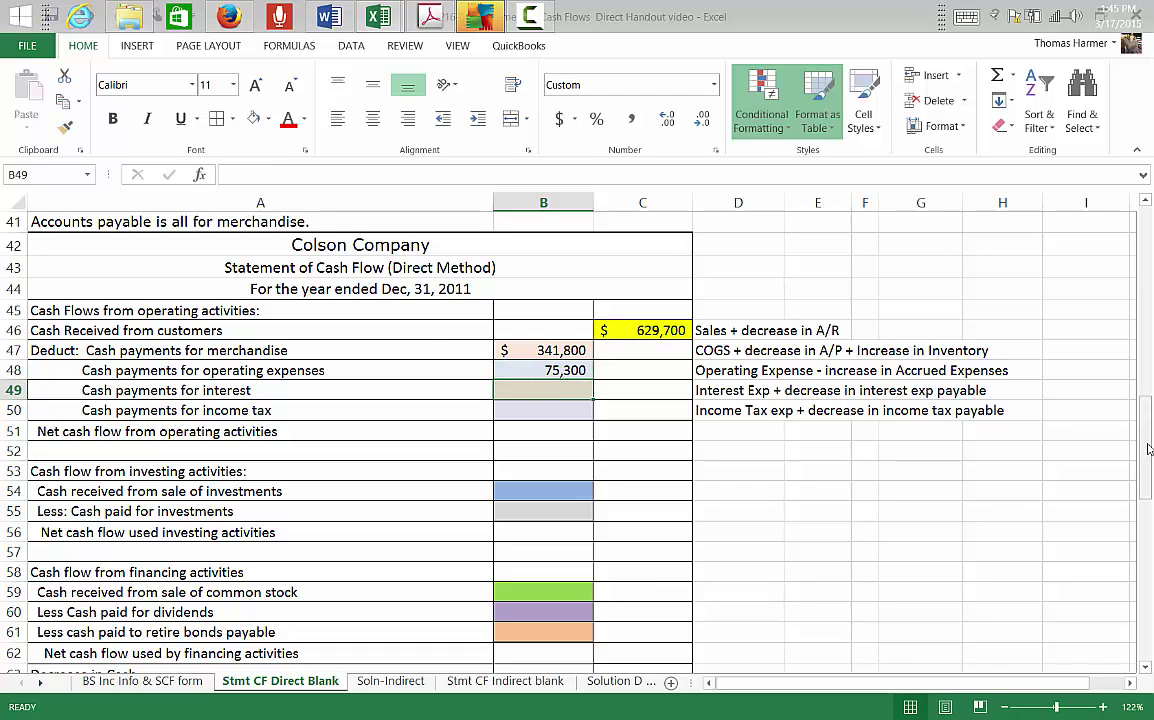
# Enter 12,000 as cash payments for interest in cell B49, taken from the interest expense line
pyautogui.moveTo(1147, 410); pyautogui.dragTo(1147, 305)
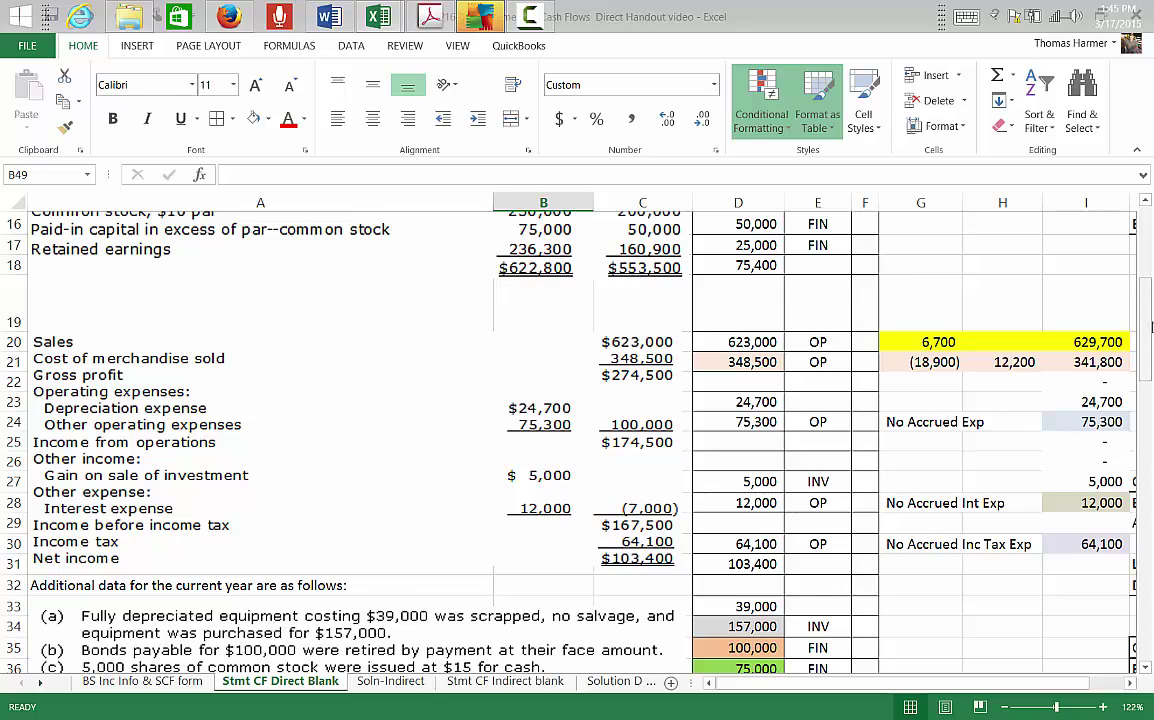
pyautogui.moveTo(1147, 375); pyautogui.dragTo(1147, 425)
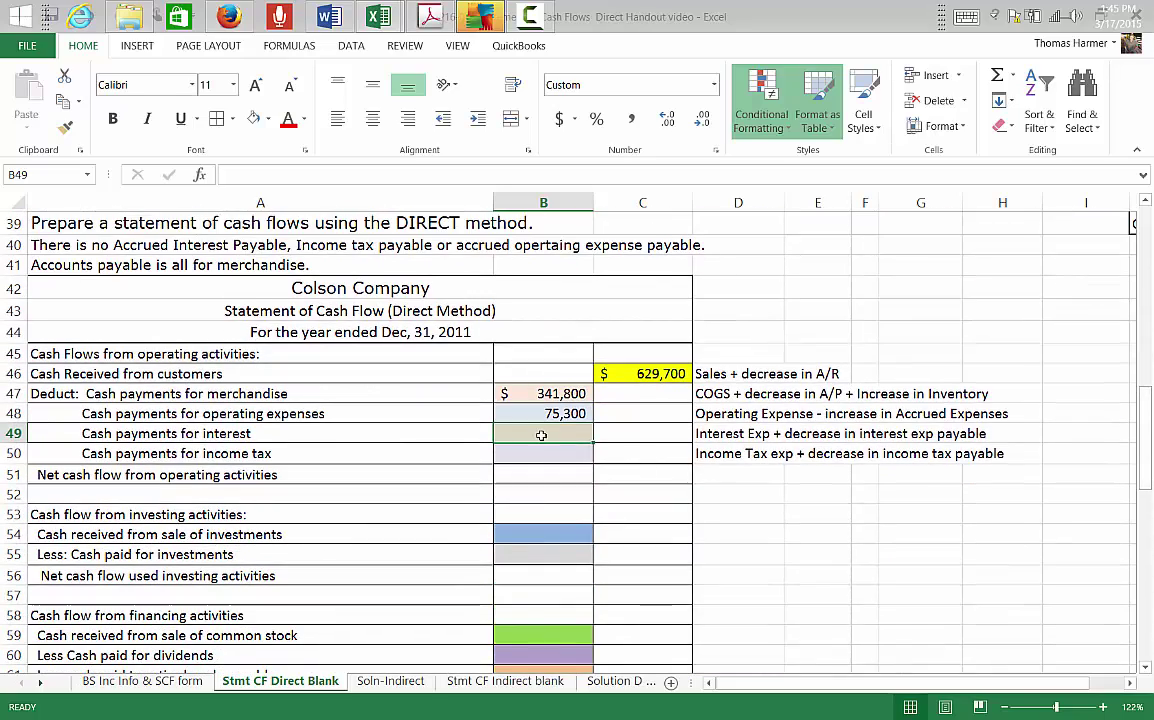
pyautogui.write('12000')
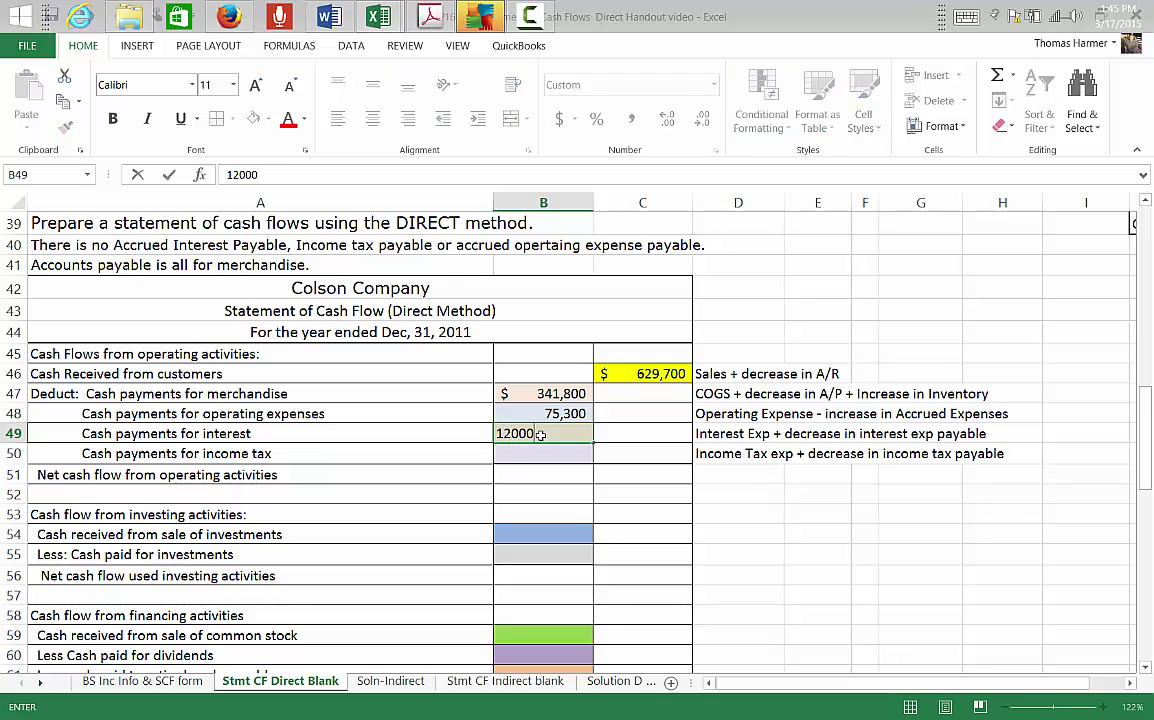
pyautogui.press('Return')
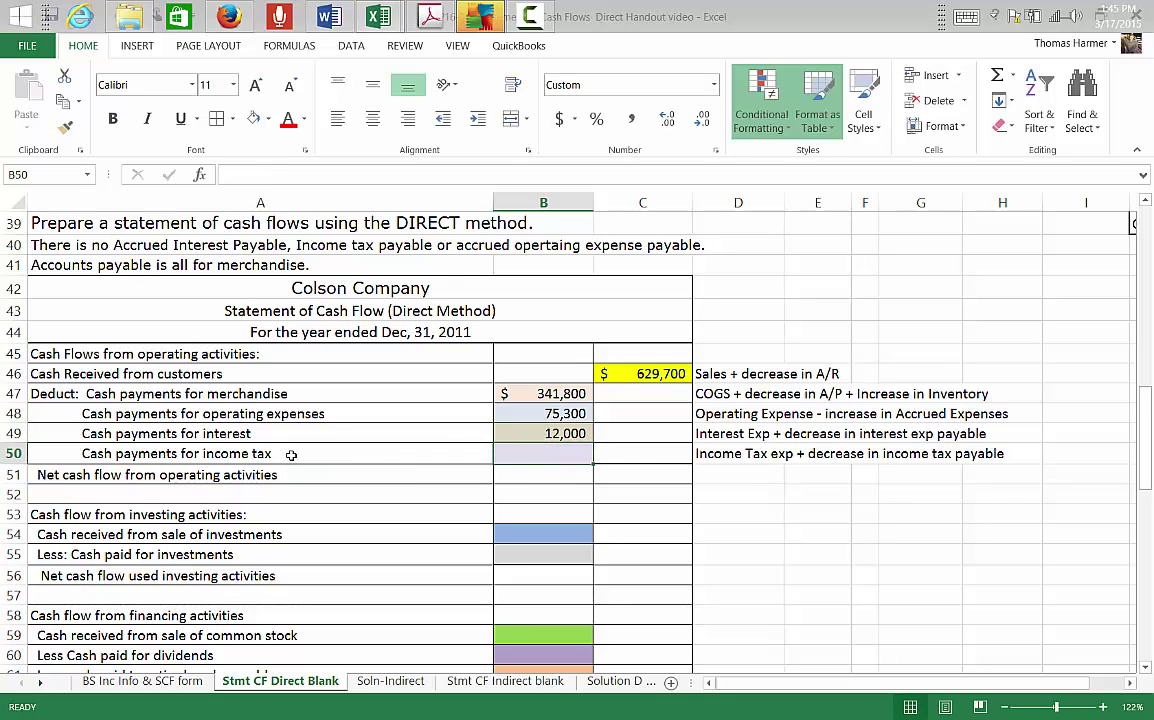
# Mark income tax, interest expense, other operating expenses, cost of merchandise sold and sales as used with an X in column F
pyautogui.moveTo(1146, 398); pyautogui.dragTo(1146, 380)
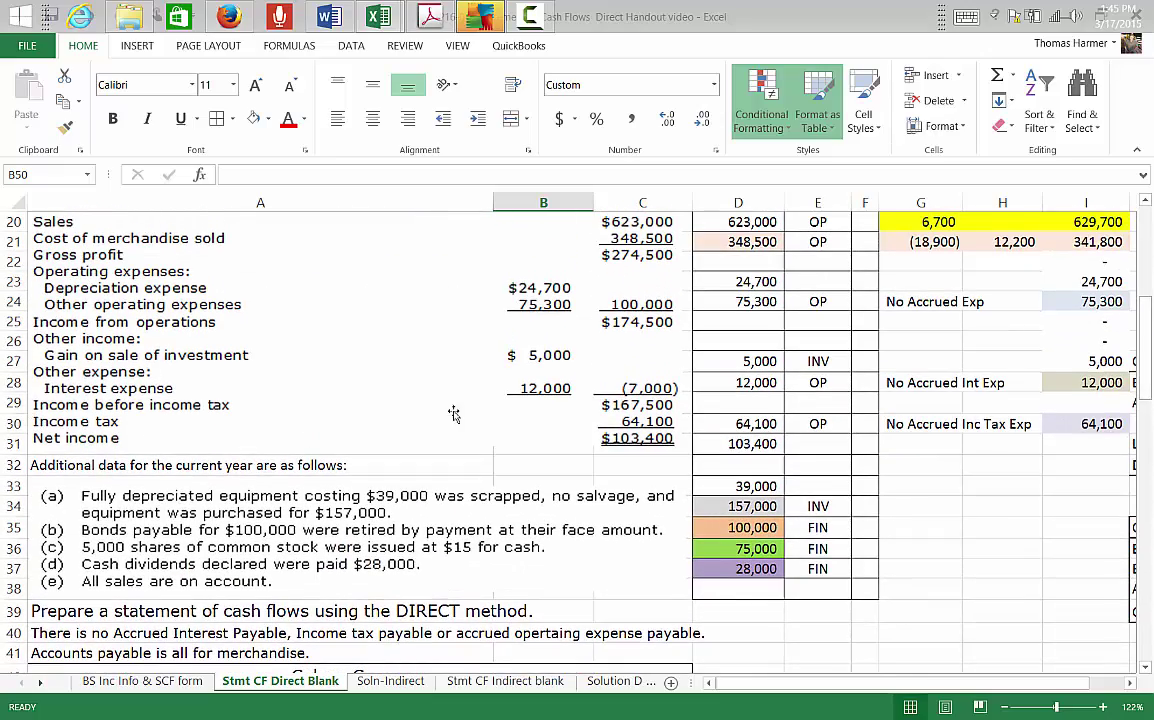
pyautogui.click(862, 425)
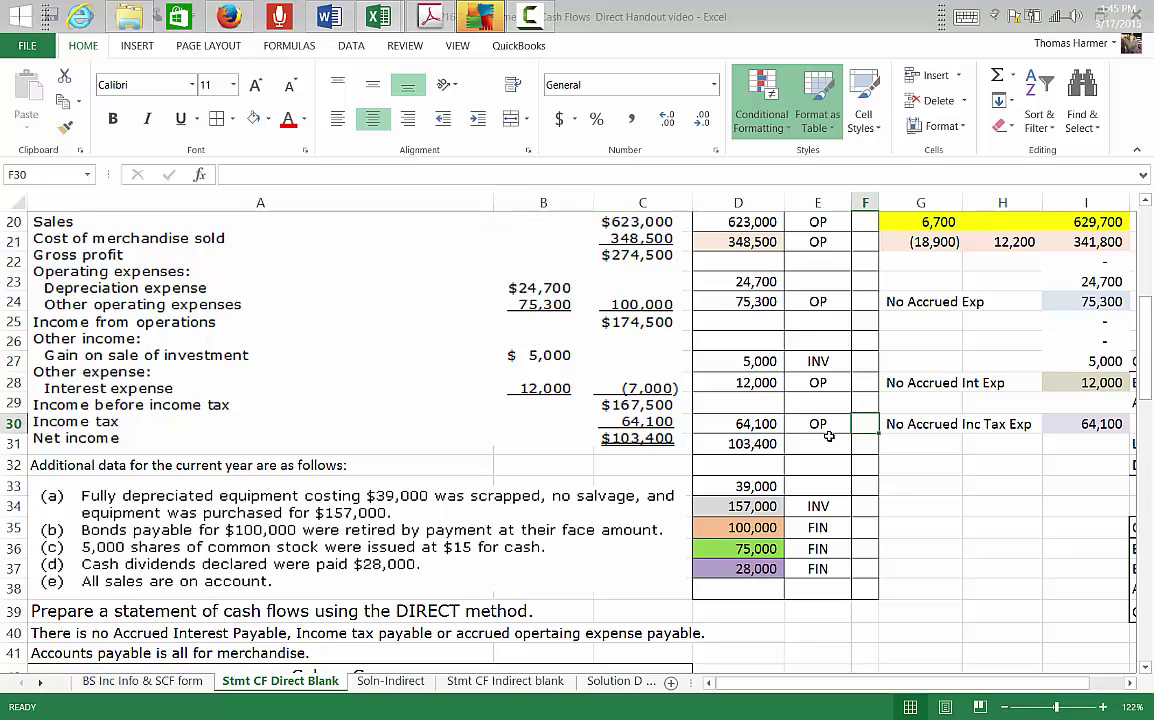
pyautogui.write('X')
pyautogui.press('Up')
pyautogui.press('Up')
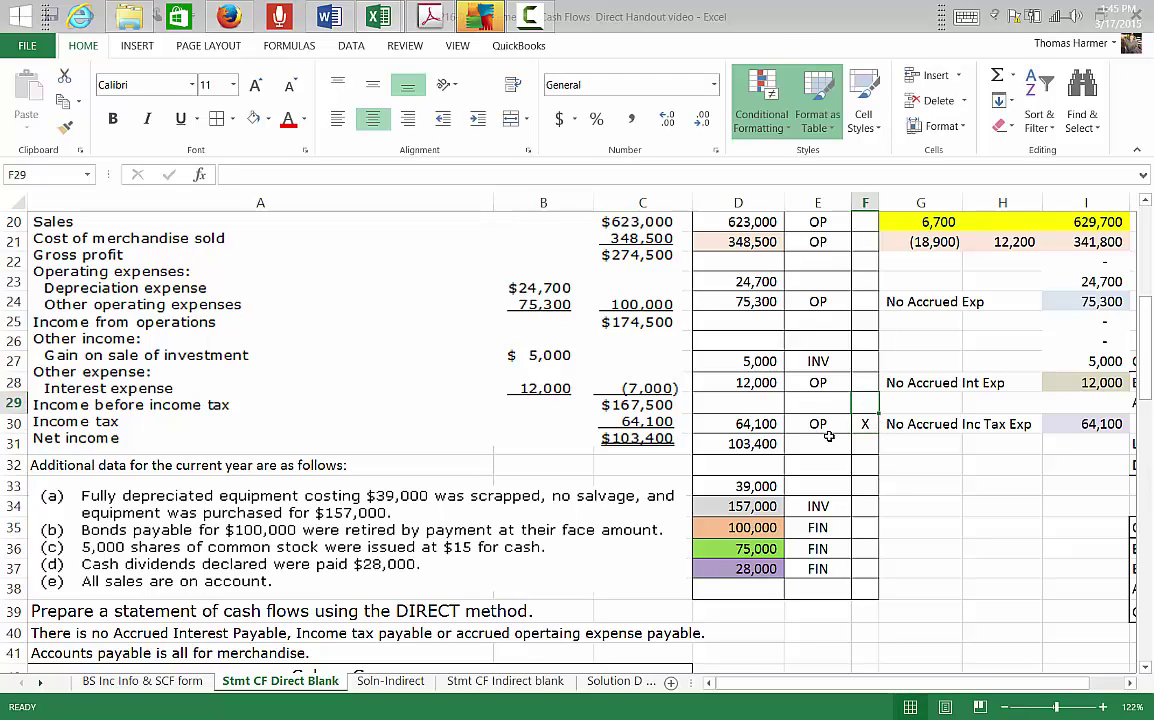
pyautogui.write('X')
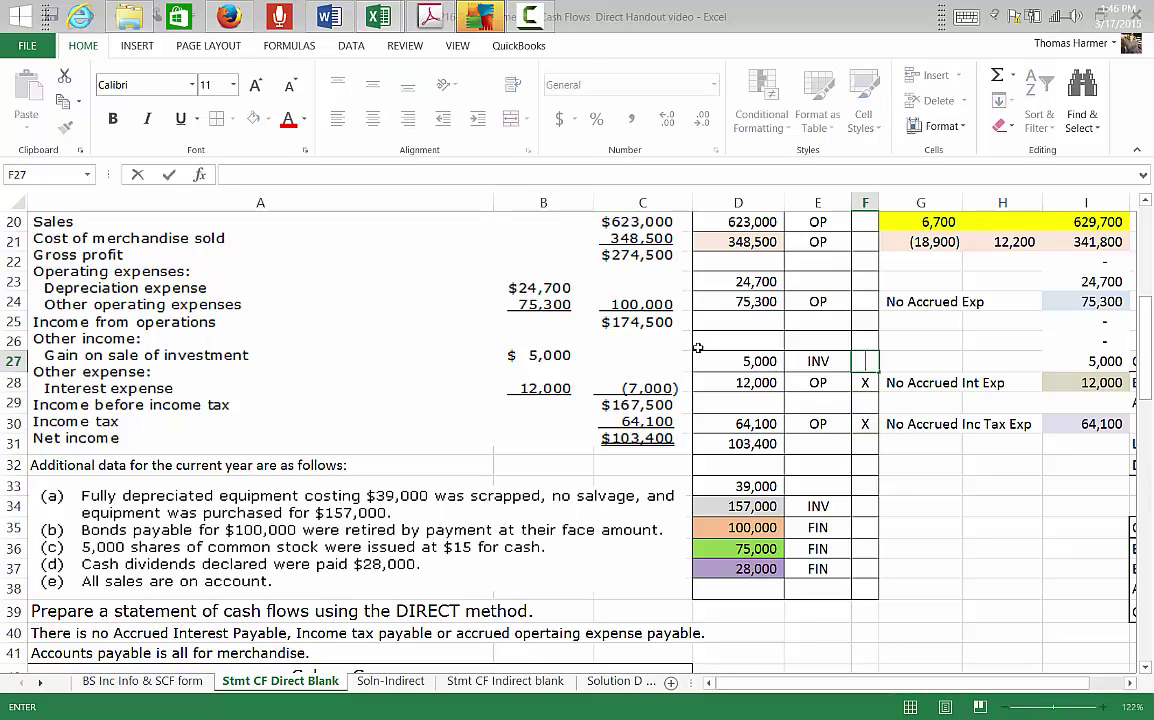
pyautogui.click(856, 301)
pyautogui.write('X')
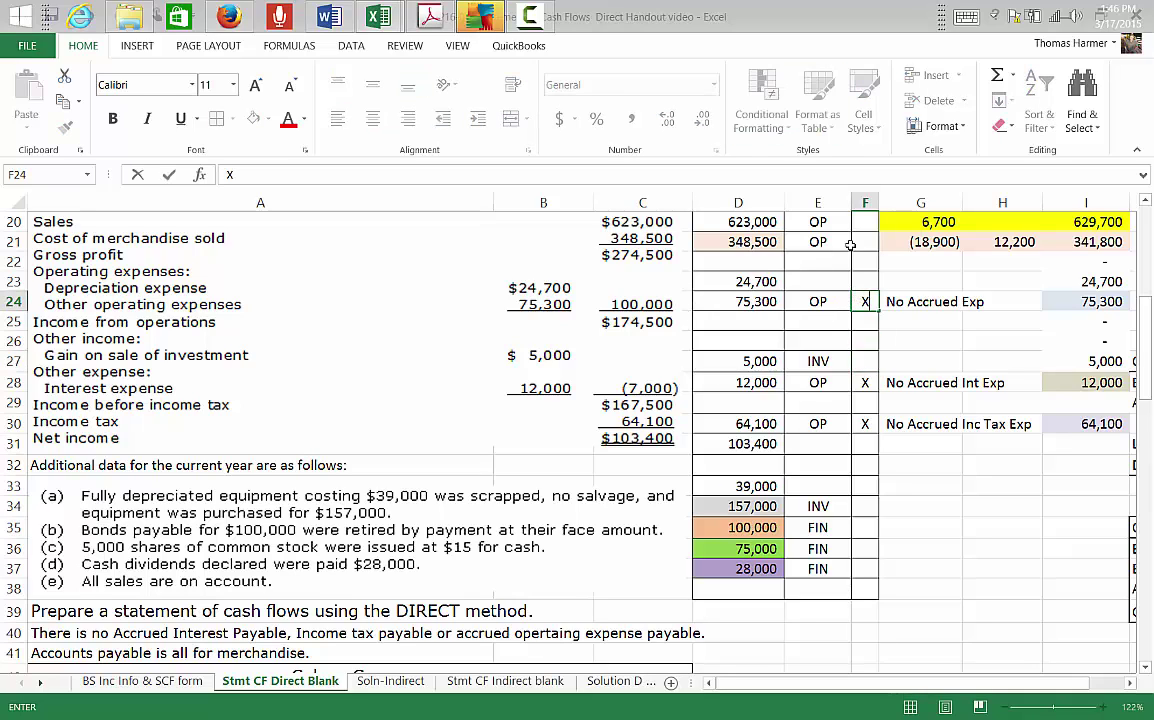
pyautogui.click(862, 243)
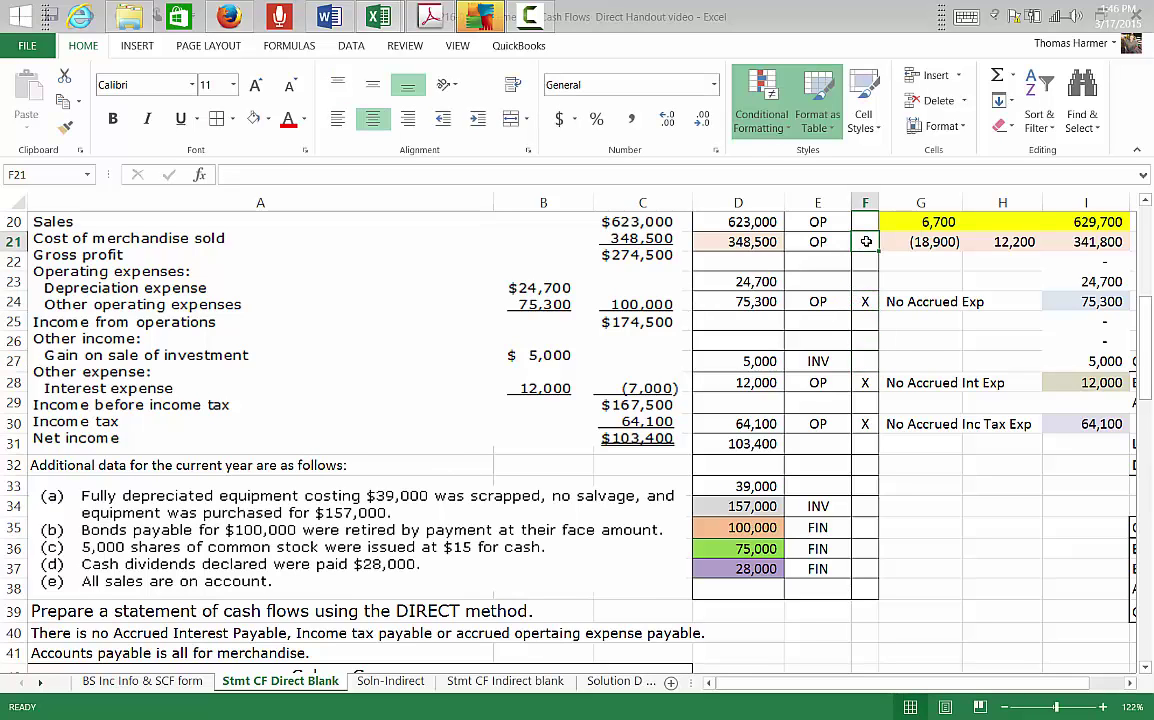
pyautogui.write('X')
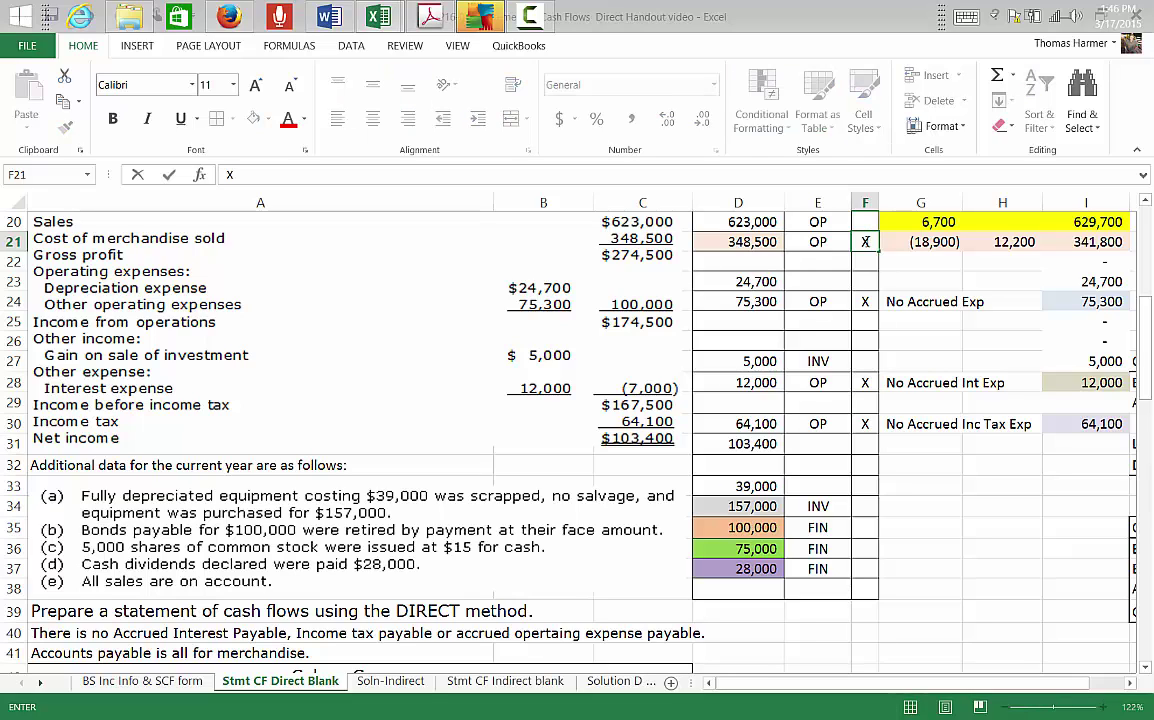
pyautogui.click(865, 221)
pyautogui.write('X')
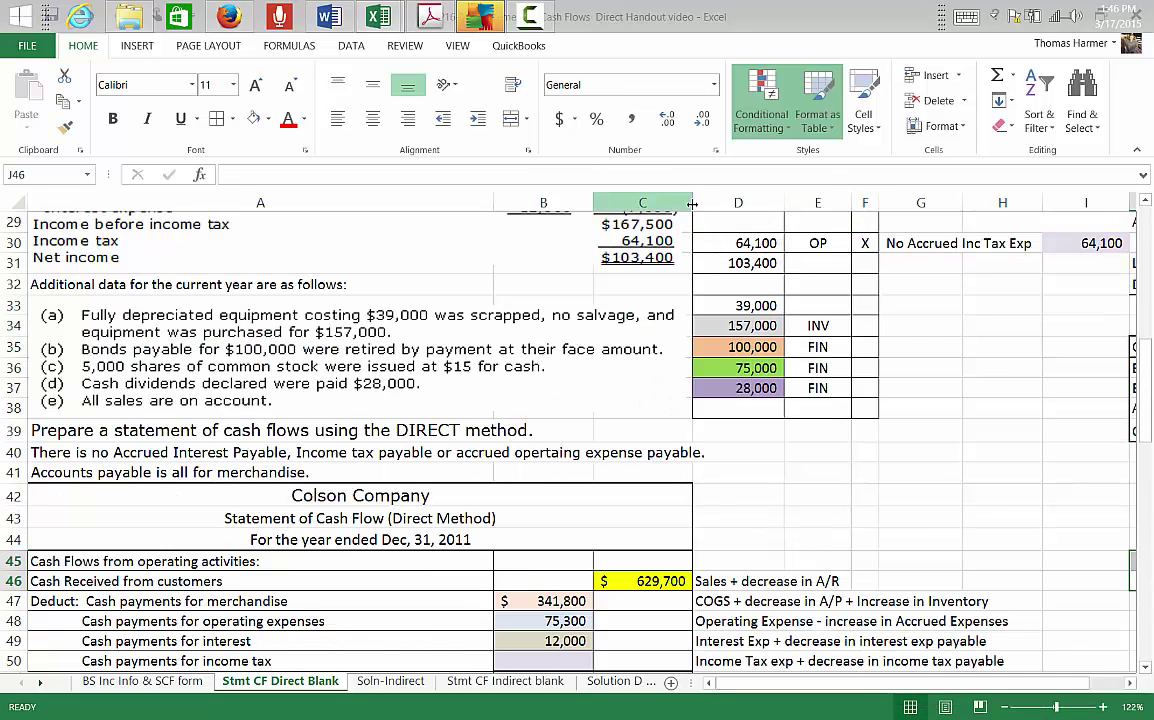
# Enter 64,100 as cash payments for income tax in cell B50, taken from the income tax line
pyautogui.click(553, 663)
pyautogui.write('64,10')
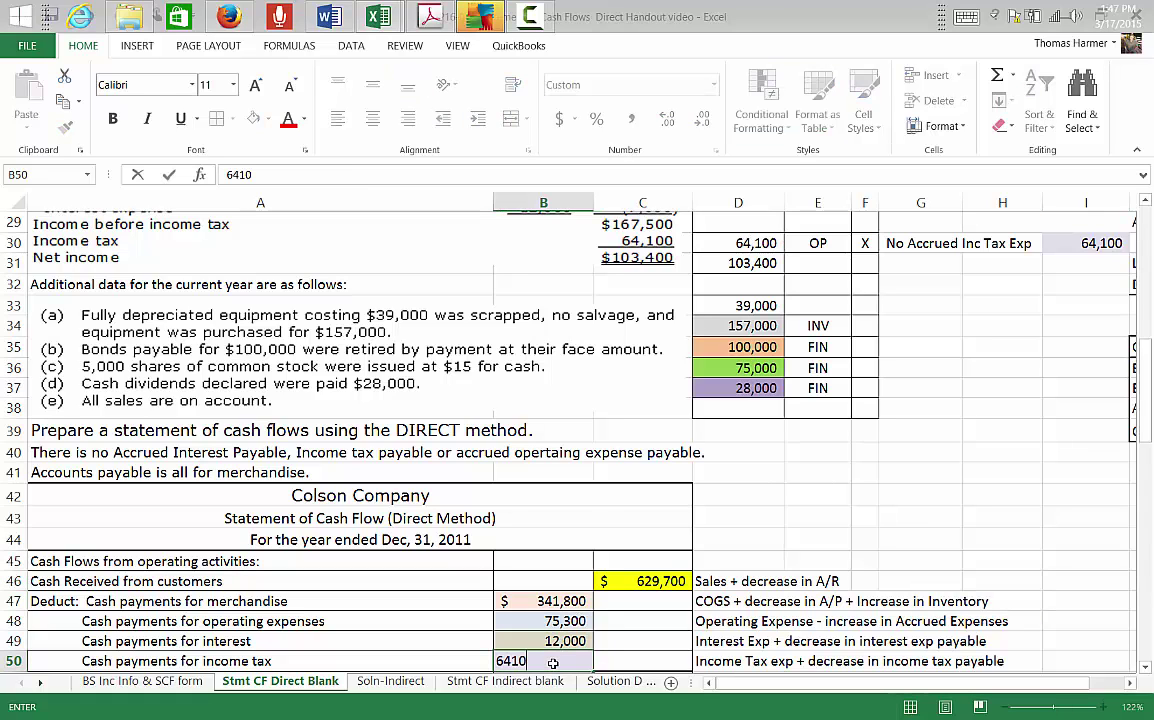
pyautogui.write('0')
pyautogui.press('Return')
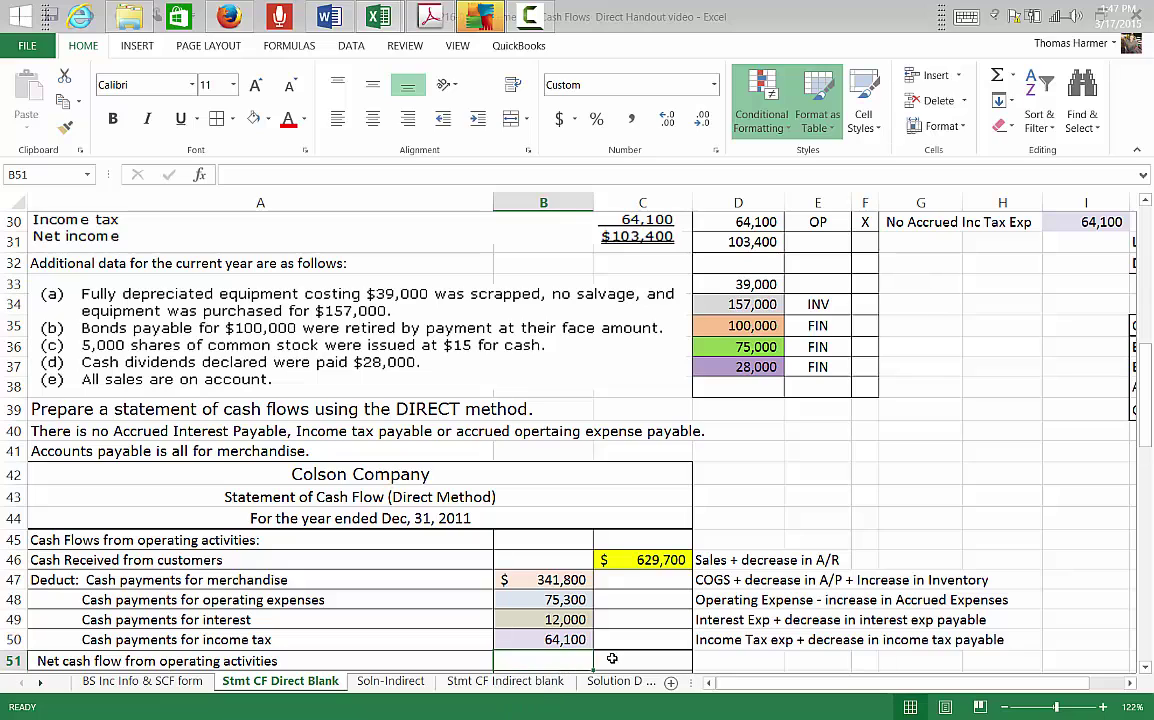
# Total the operating cash payments in cell C50 with the formula =SUM(B47:B50)
pyautogui.click(631, 639)
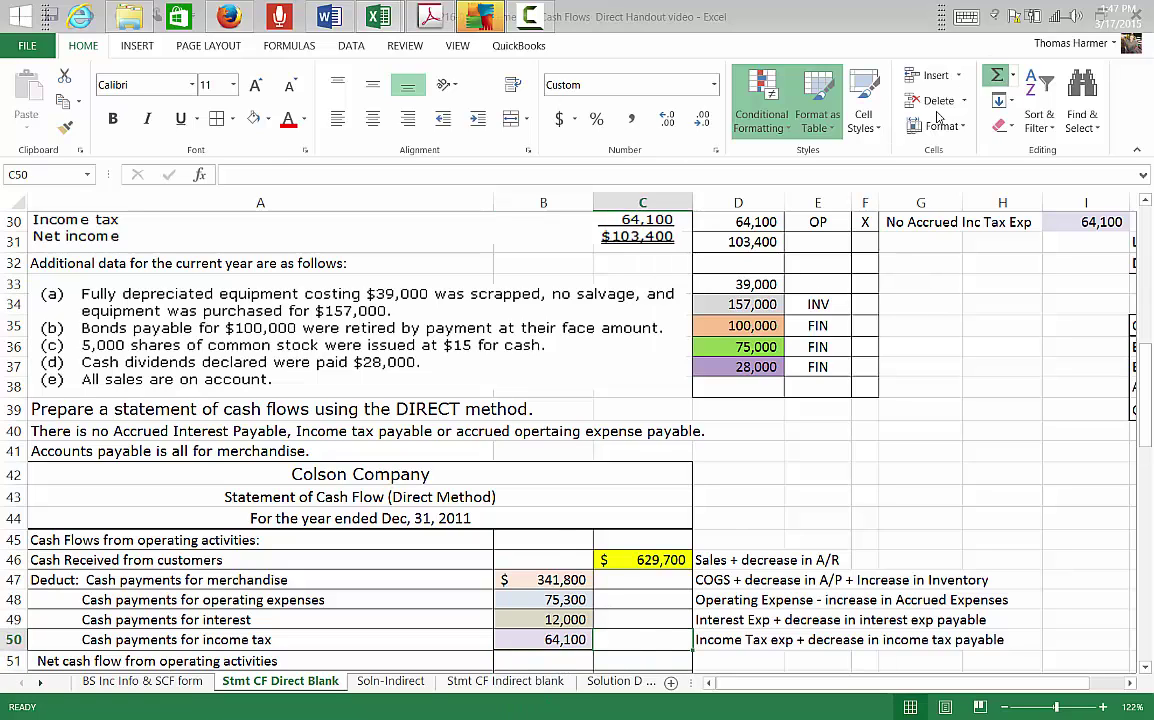
pyautogui.write('=SUM(')
pyautogui.press('Left')
pyautogui.moveTo(549, 580); pyautogui.dragTo(573, 636)
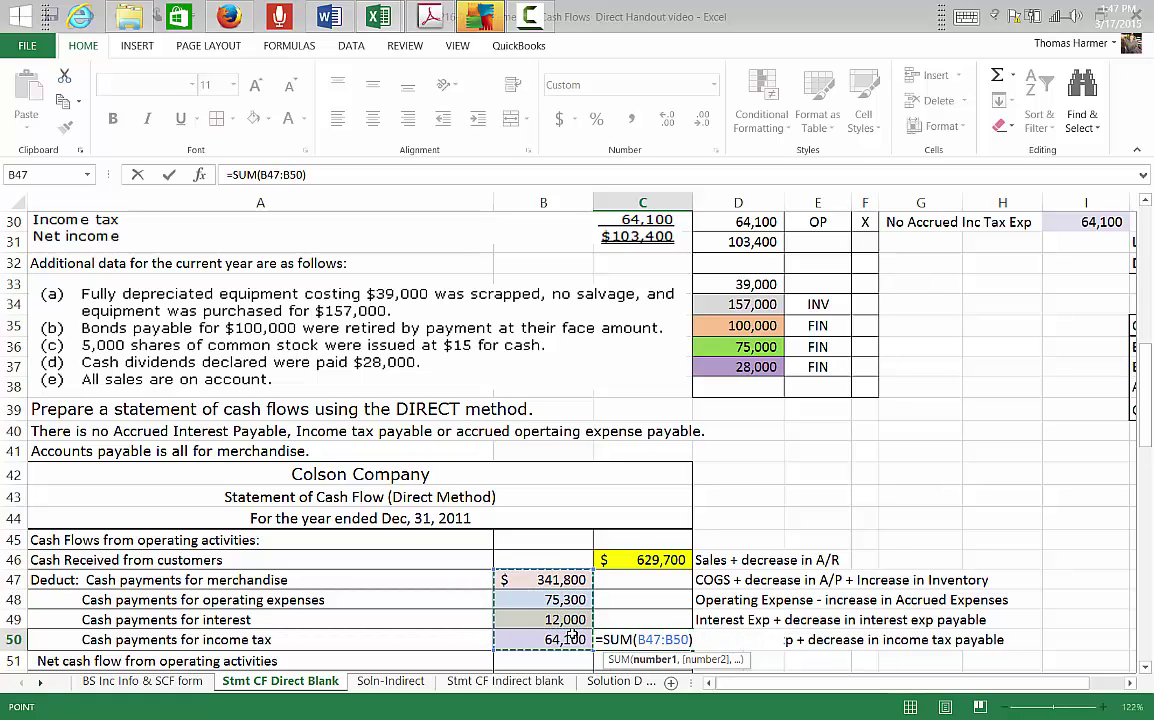
pyautogui.press('Return')
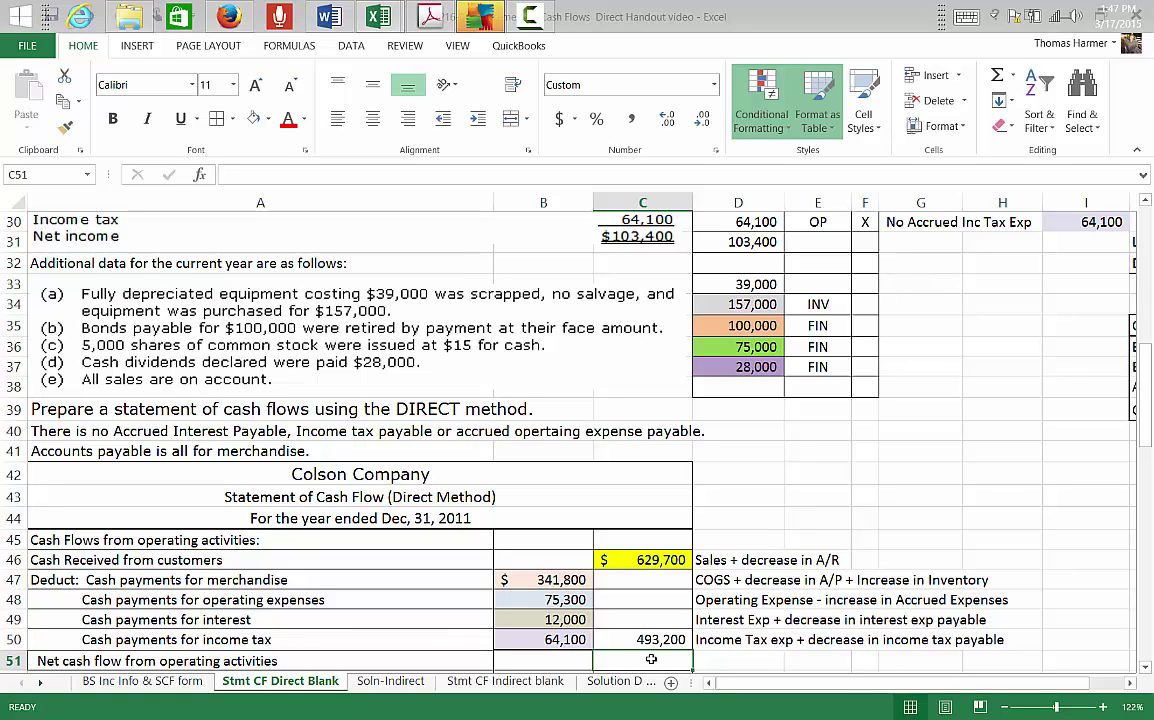
# Calculate net cash flow from operating activities in cell C51 with the formula =C46-C50
pyautogui.write('=')
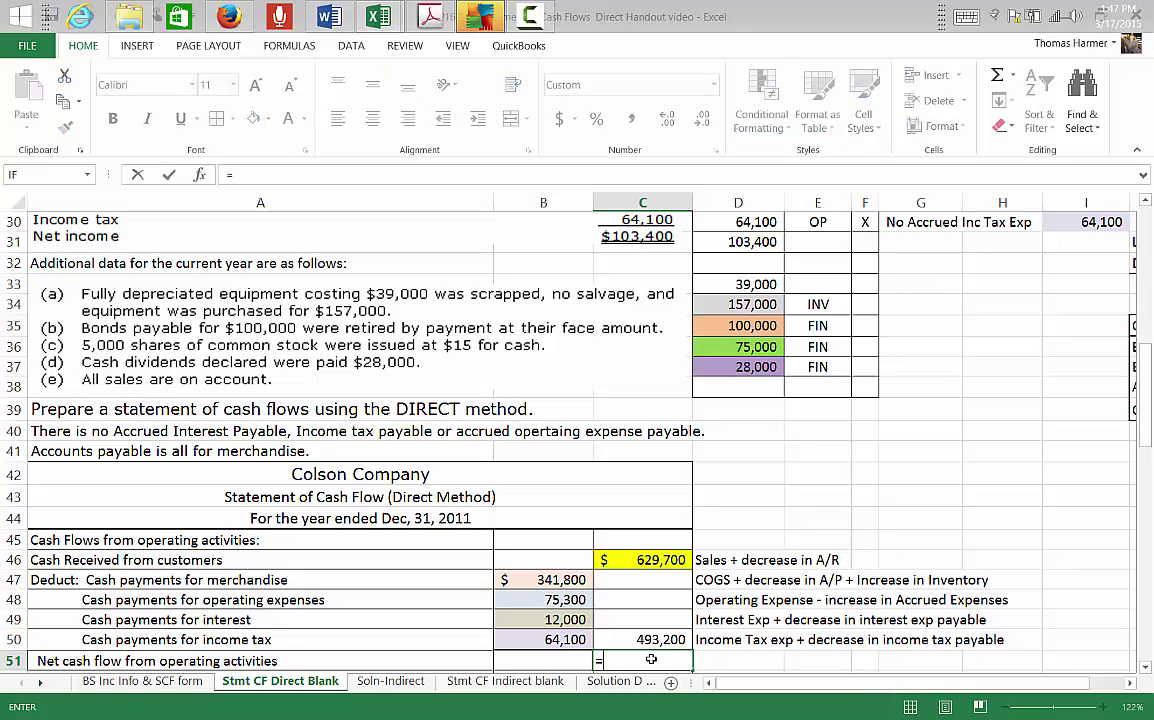
pyautogui.click(666, 558)
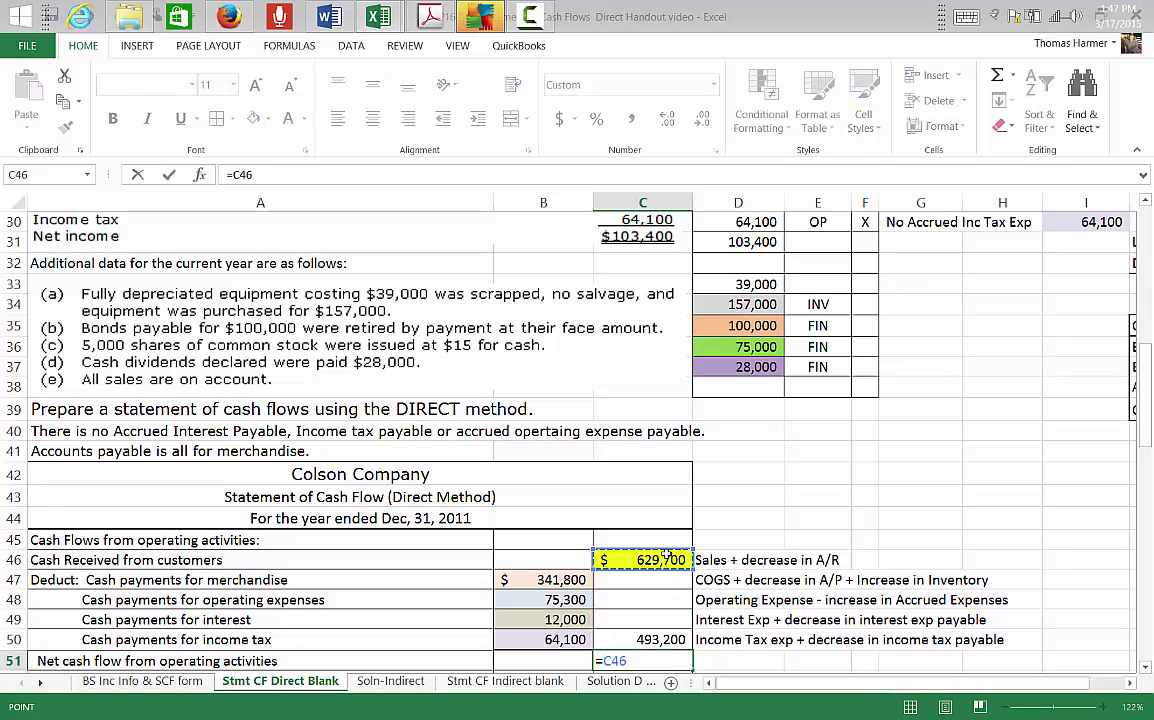
pyautogui.write('-')
pyautogui.click(643, 638)
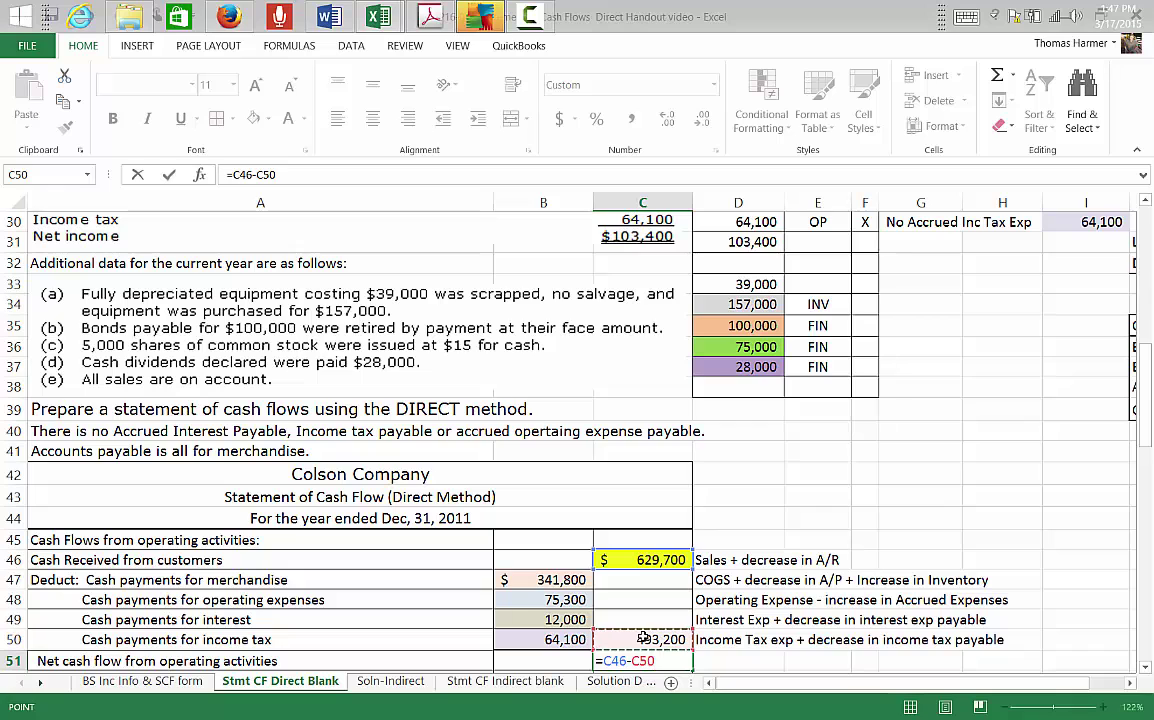
pyautogui.press('Return')
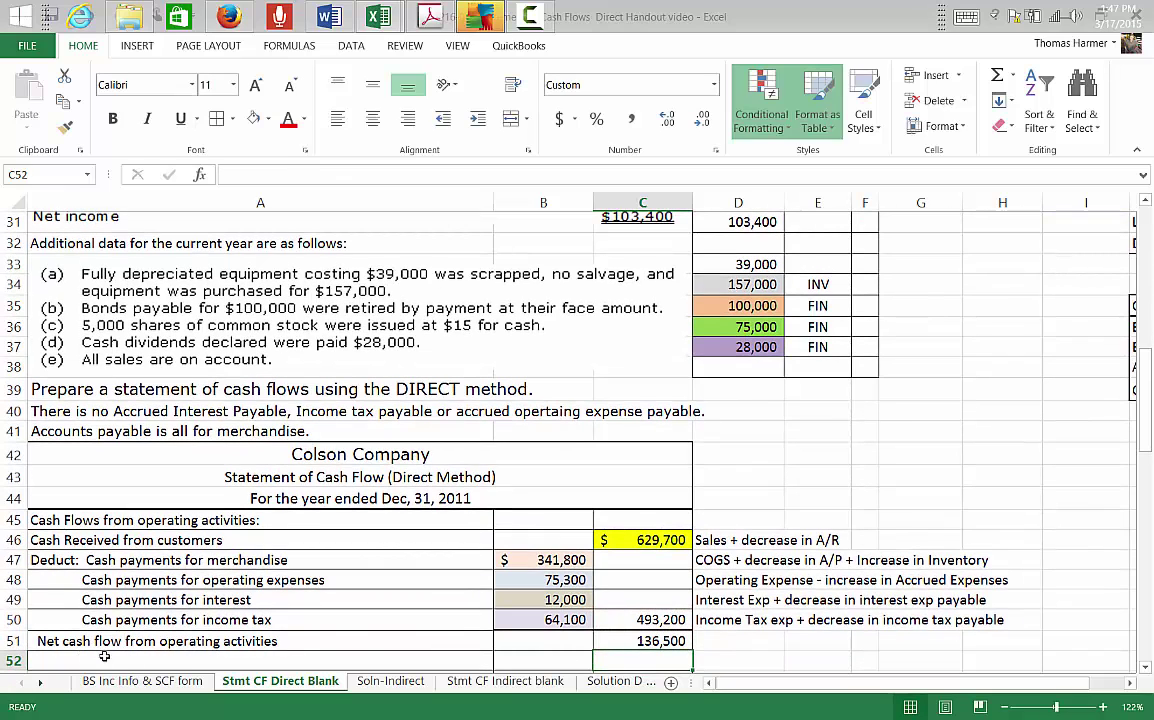
pyautogui.click(660, 640)
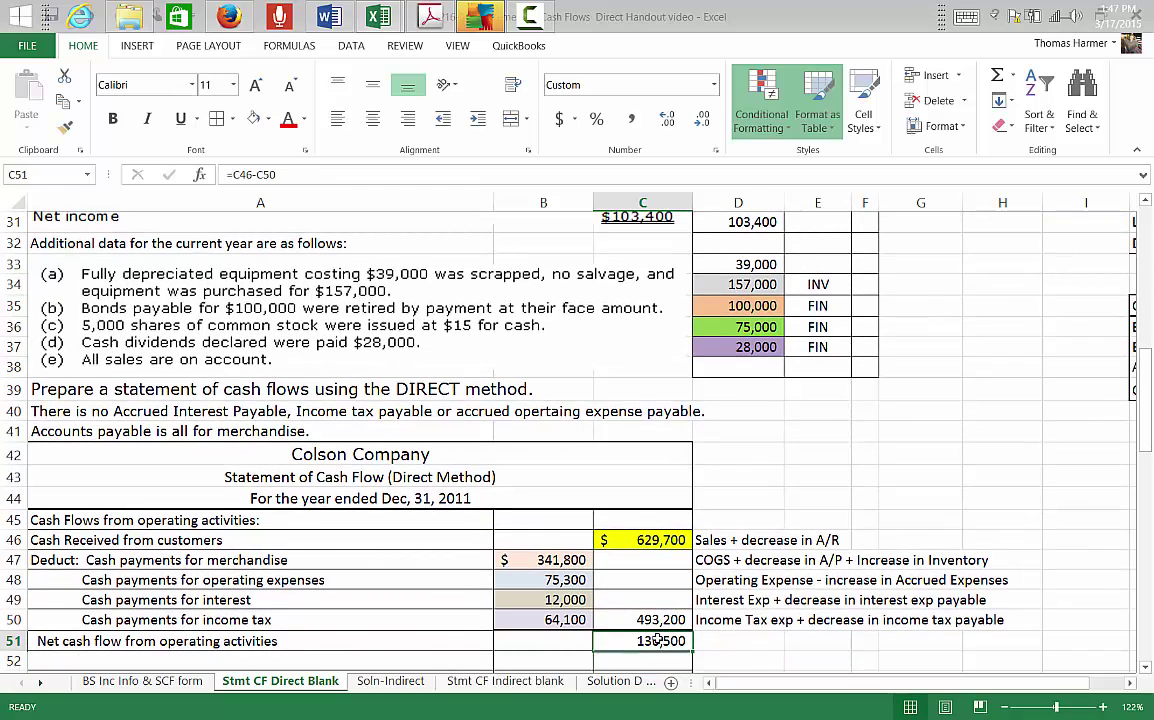
# Enter 157,000 as cash paid for investments in cell B55, taken from the equipment purchase in the additional data
pyautogui.moveTo(1147, 428); pyautogui.dragTo(1147, 512)
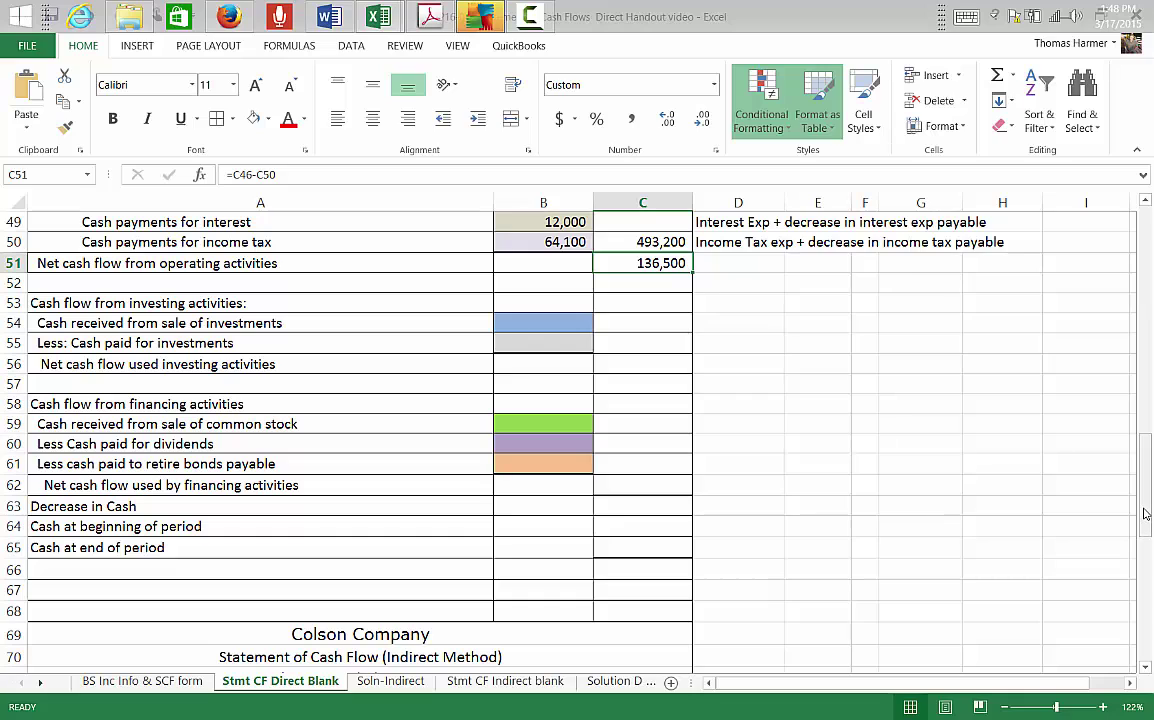
pyautogui.click(93, 302)
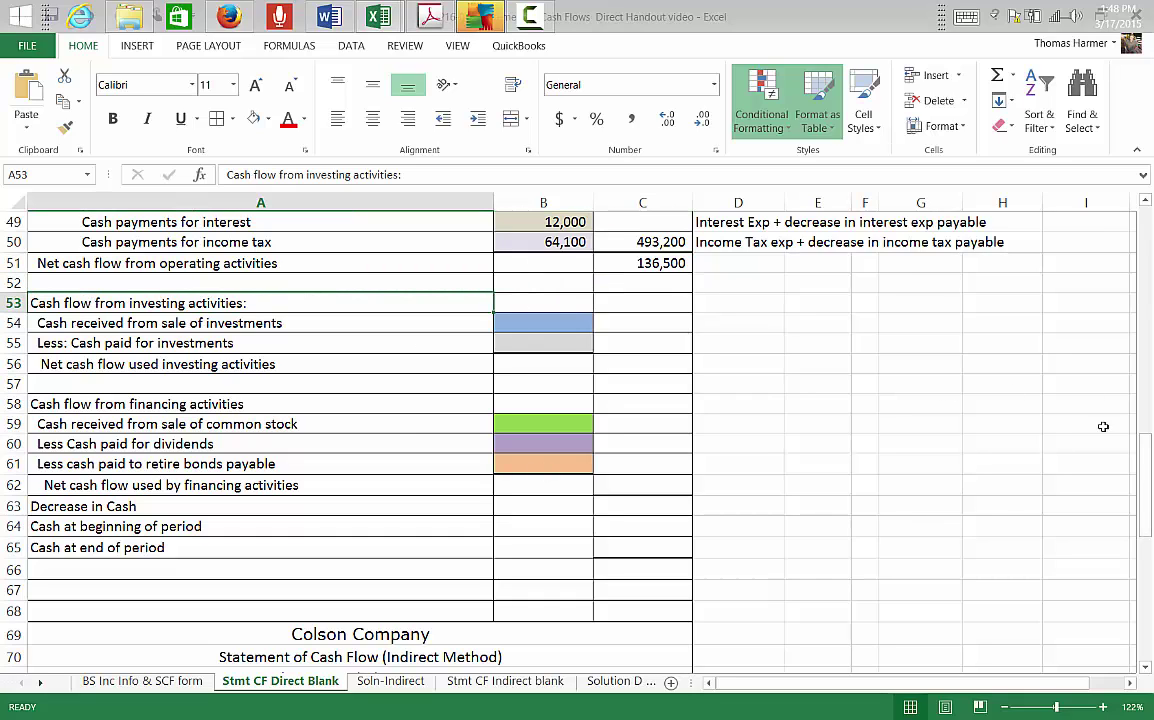
pyautogui.moveTo(1145, 491); pyautogui.dragTo(1150, 292)
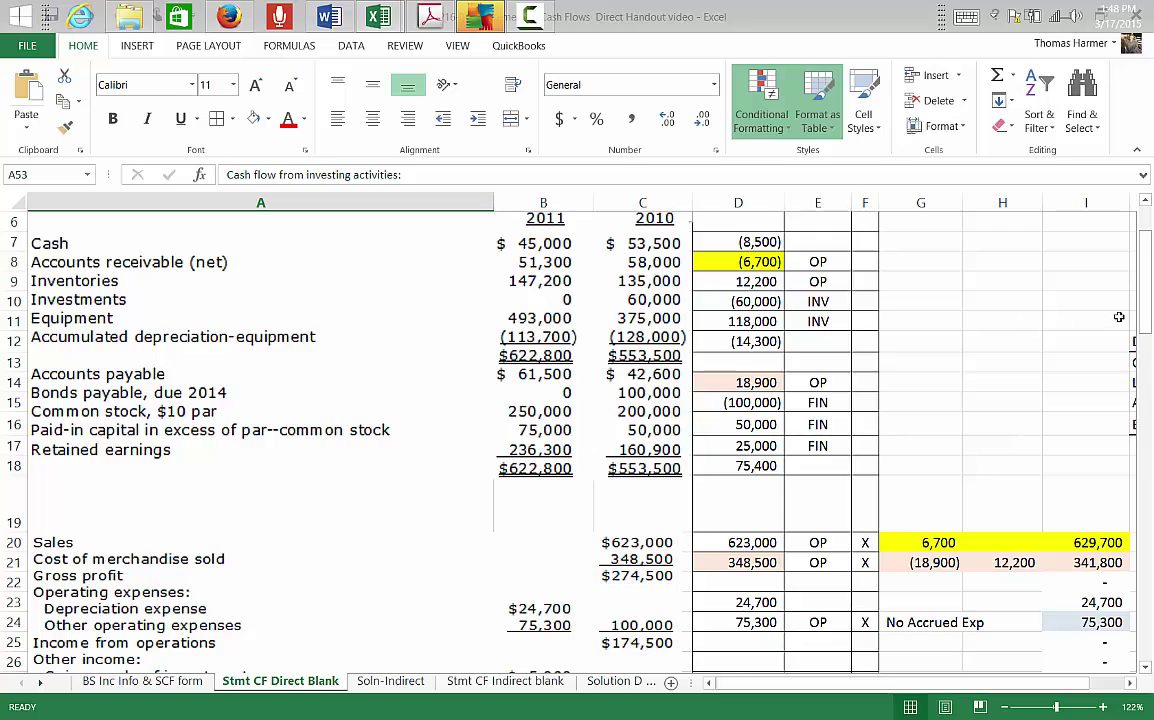
pyautogui.moveTo(1146, 290); pyautogui.dragTo(1146, 437)
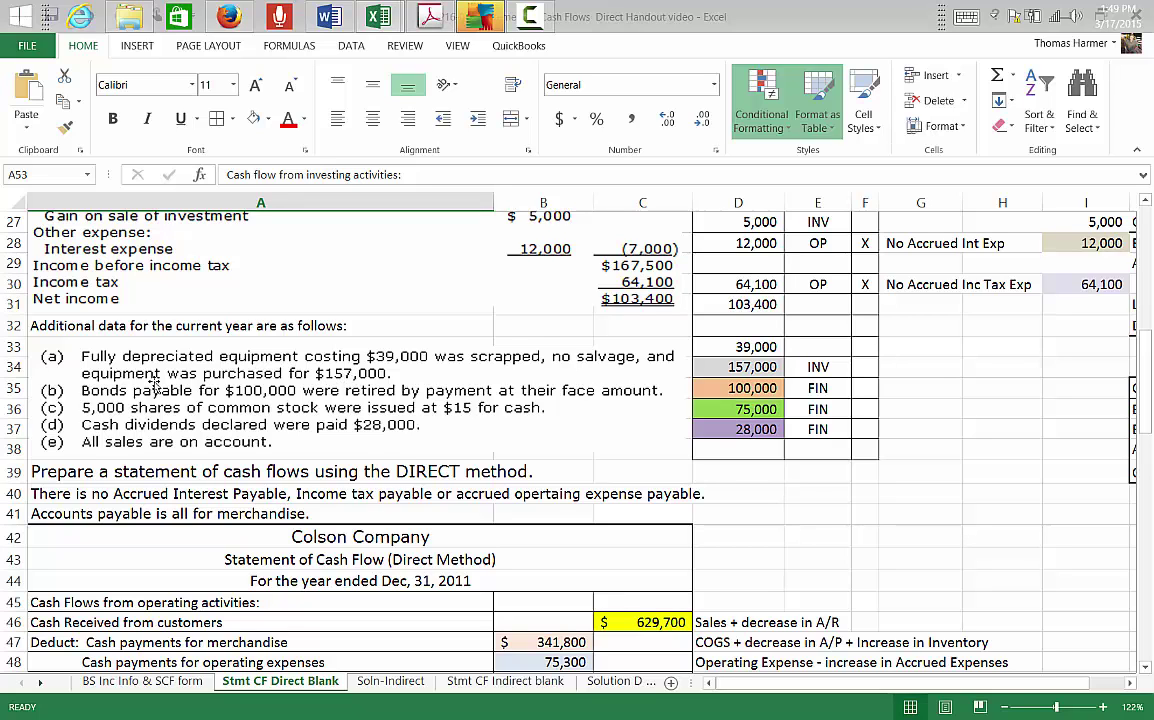
pyautogui.click(817, 367)
pyautogui.scroll(-1, 387, 356)
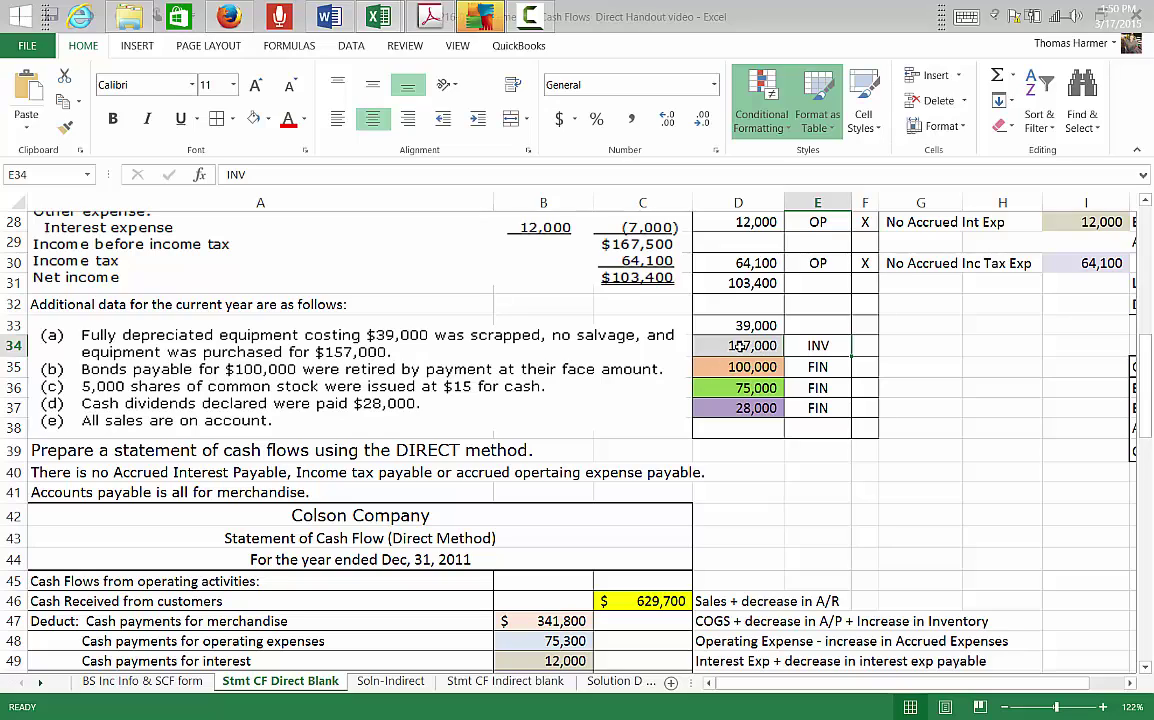
pyautogui.moveTo(1148, 362); pyautogui.dragTo(1148, 412)
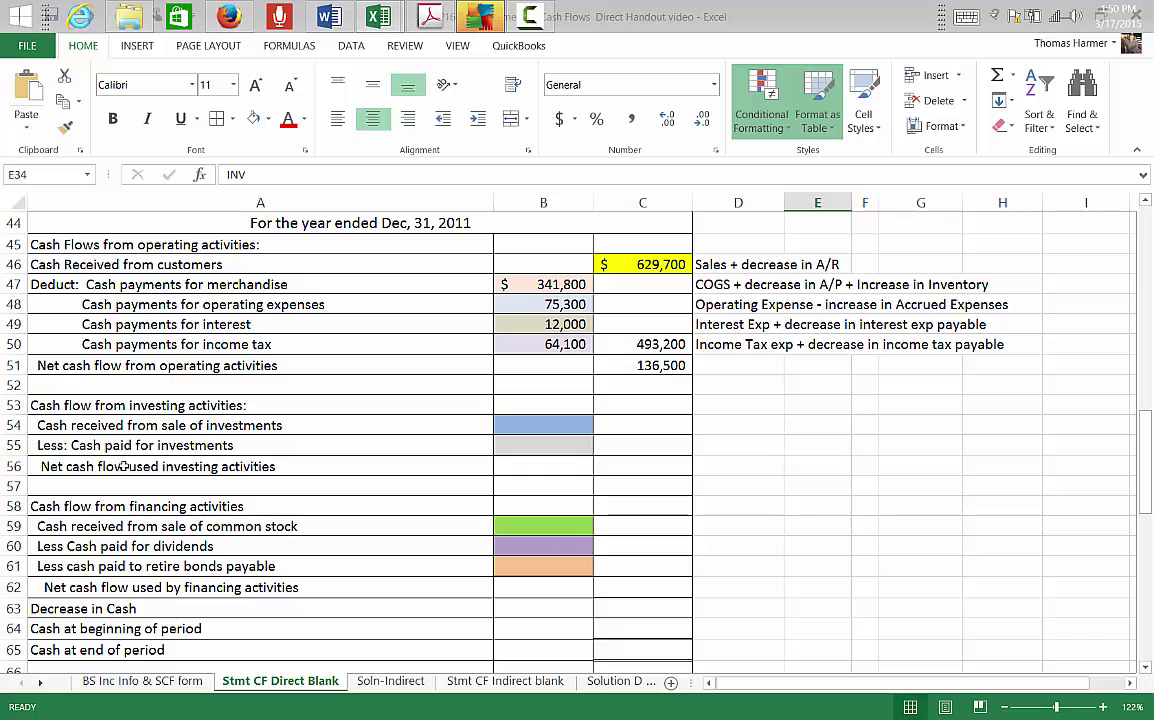
pyautogui.click(548, 451)
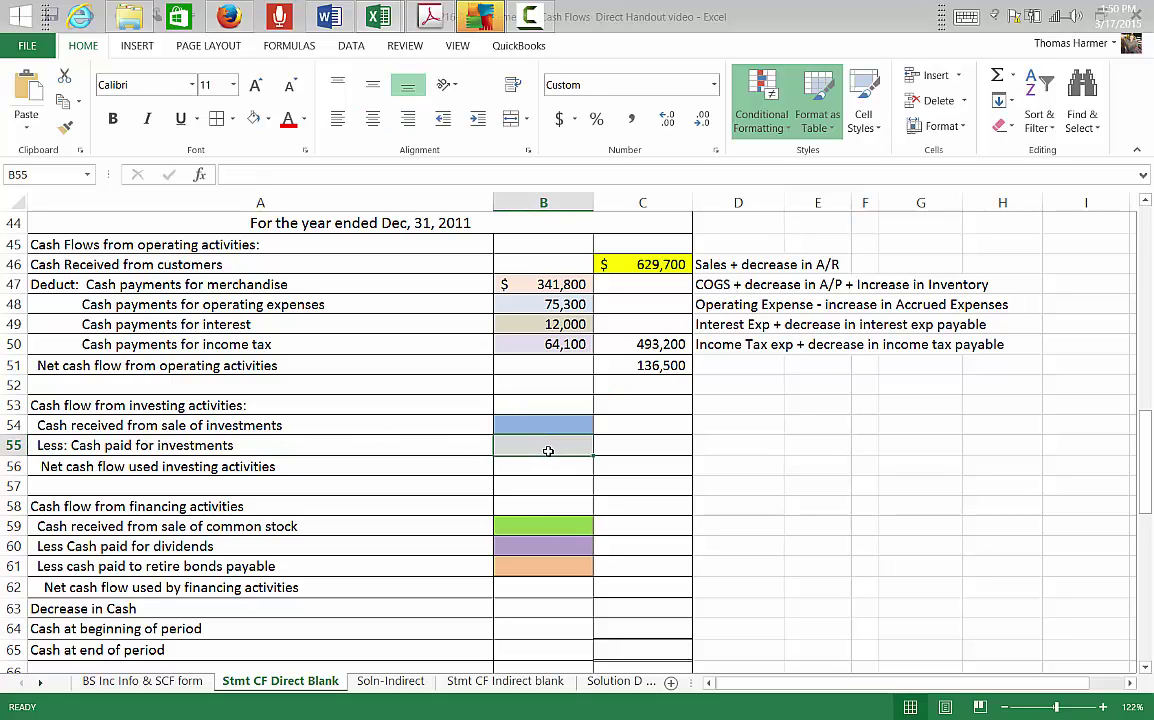
pyautogui.write('157,')
pyautogui.write('0')
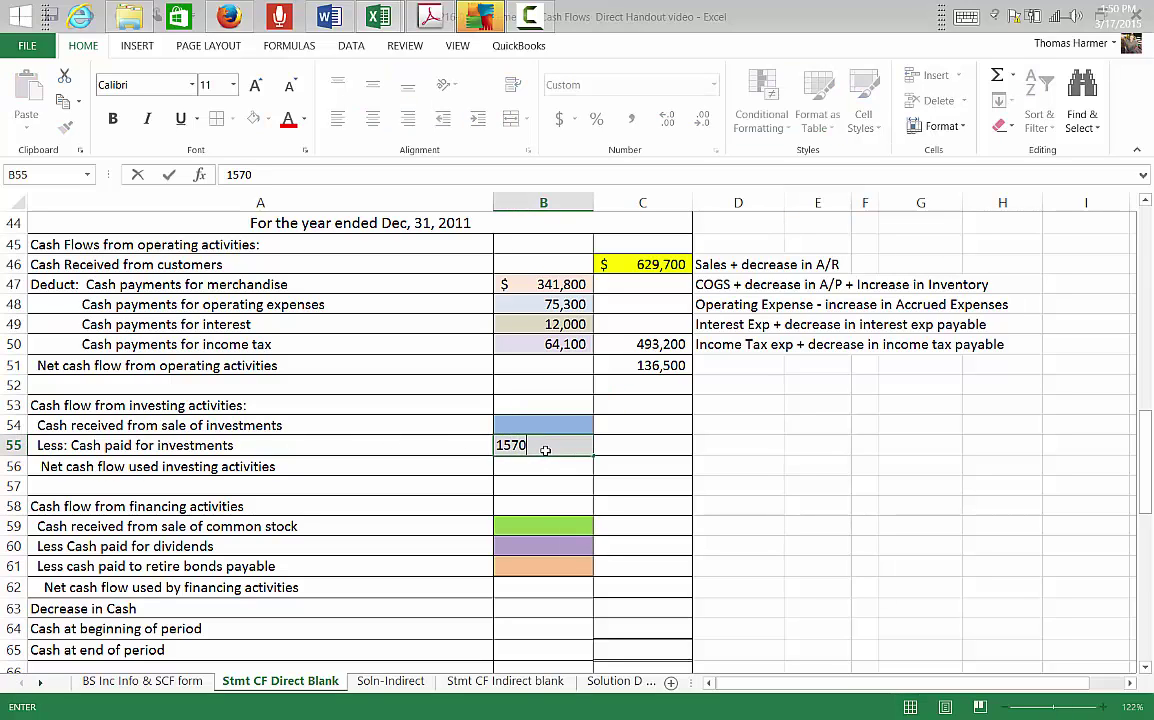
pyautogui.write('00')
pyautogui.press('Return')
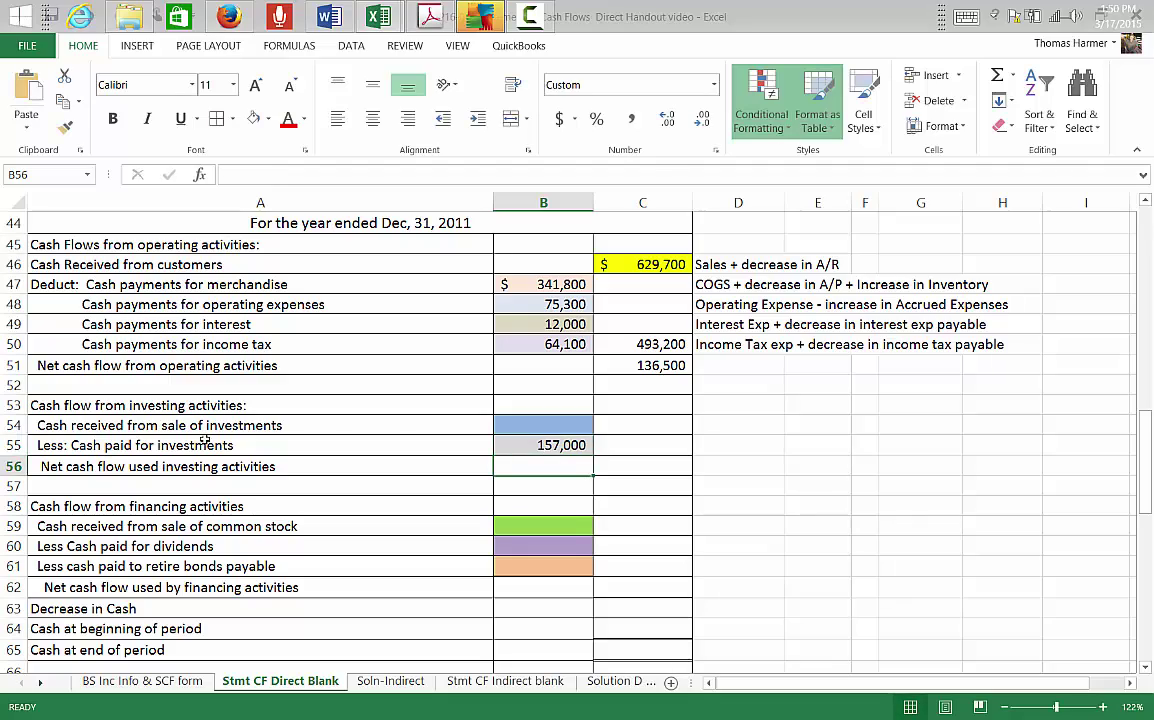
# Enter 65,000 as cash received from sale of investments in cell B54, taken from the investment sale calculation in column L
pyautogui.moveTo(1146, 457); pyautogui.dragTo(1146, 272)
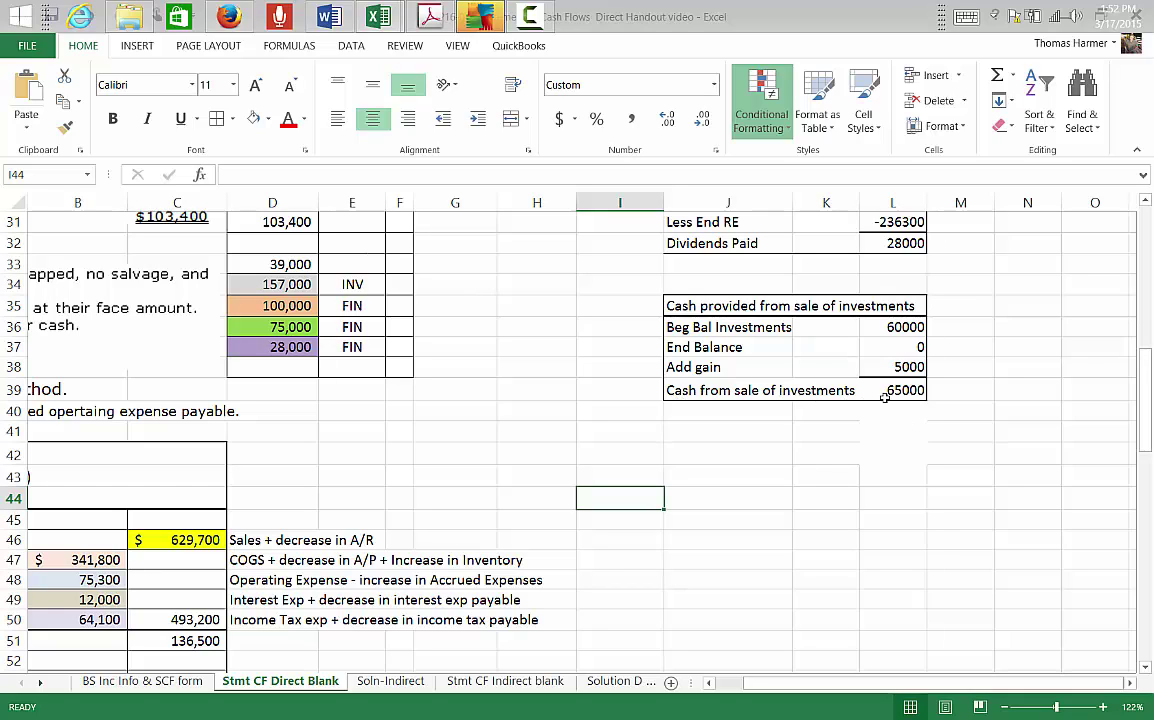
pyautogui.moveTo(852, 684); pyautogui.dragTo(830, 686)
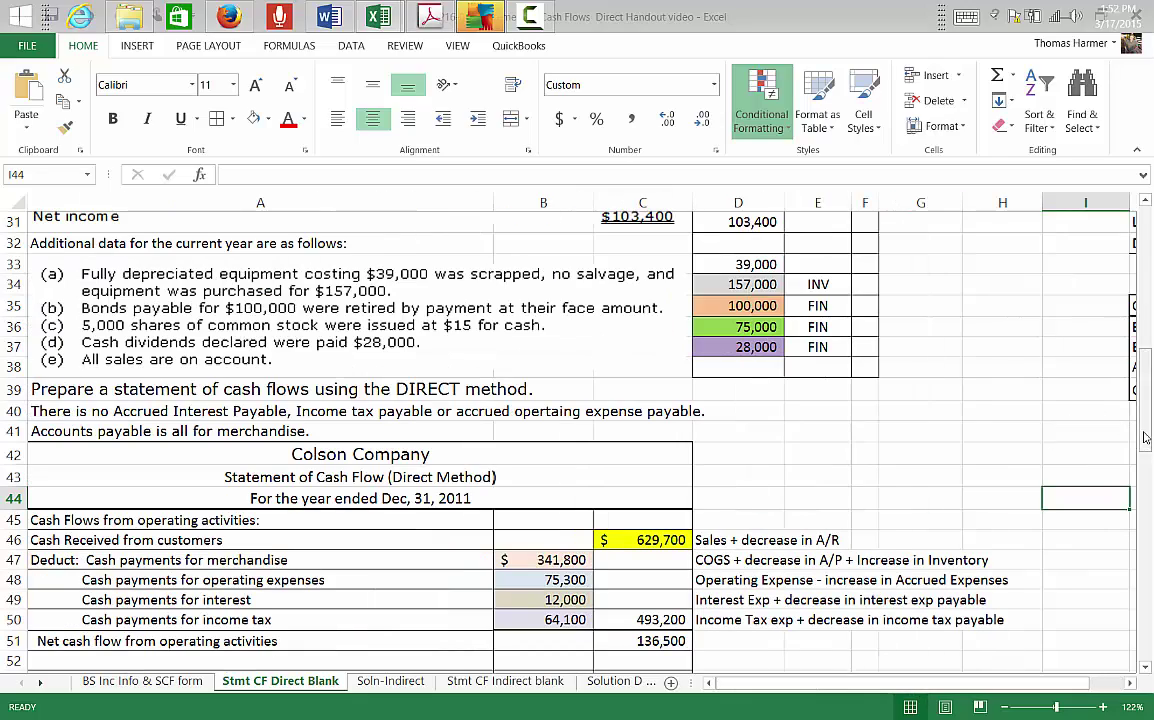
pyautogui.moveTo(1146, 430); pyautogui.dragTo(1146, 445)
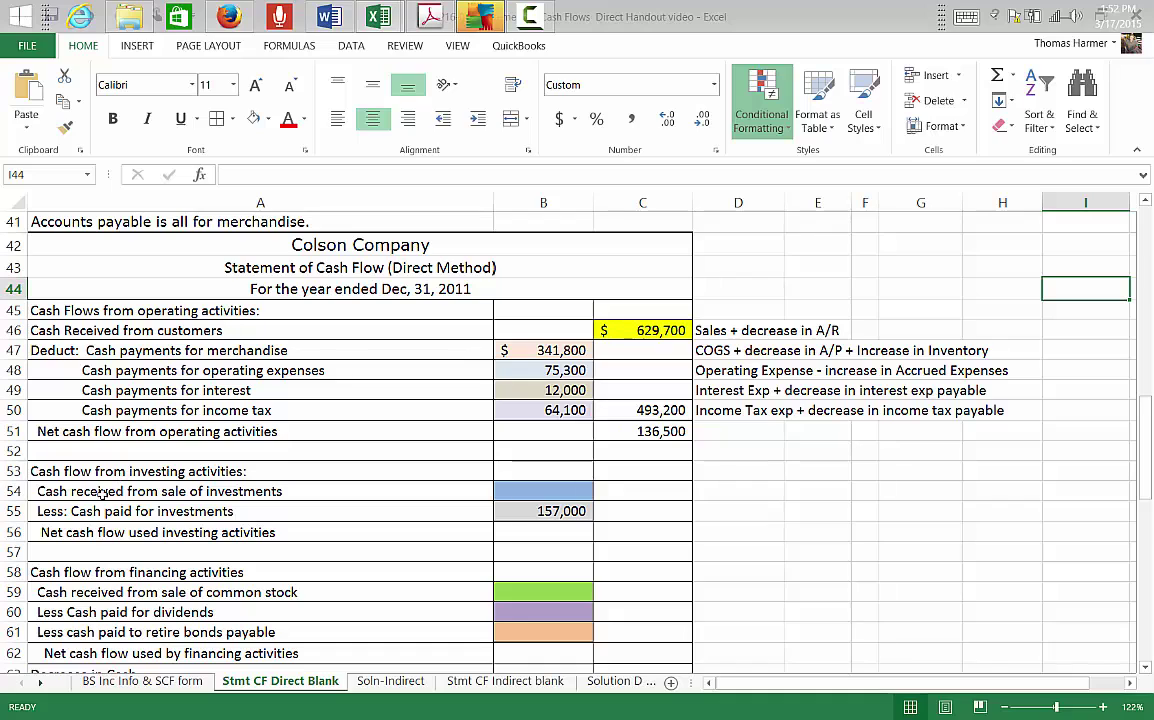
pyautogui.click(549, 488)
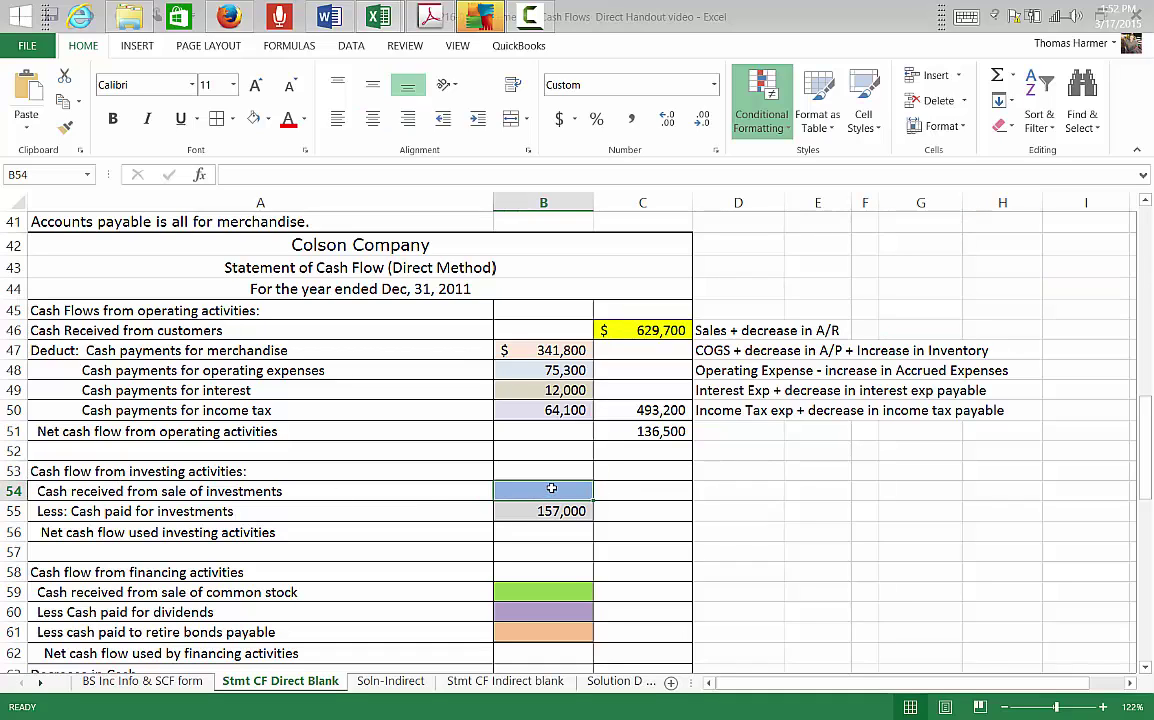
pyautogui.write('65000')
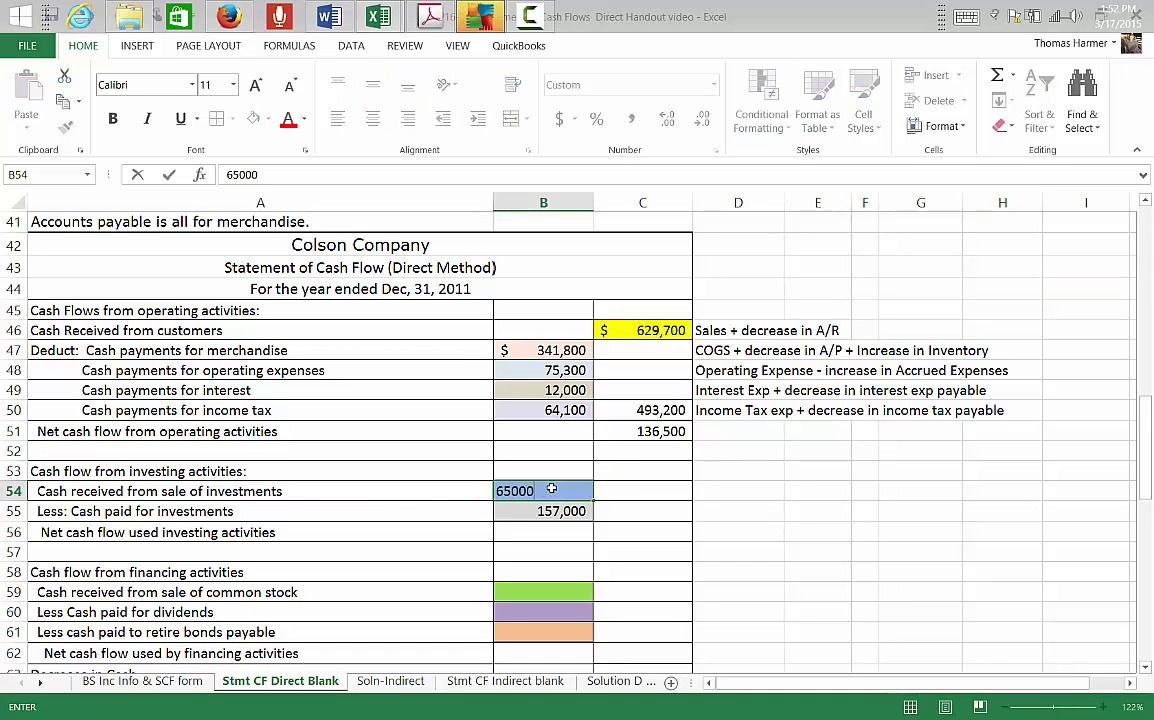
pyautogui.press('Return')
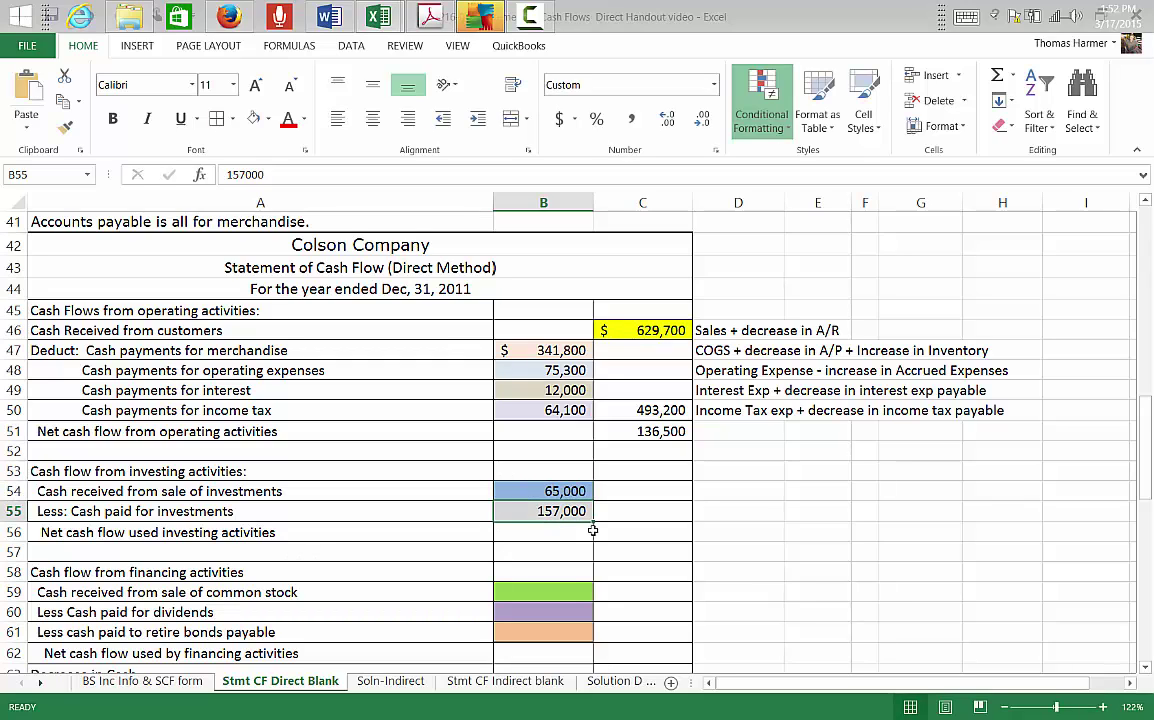
# Calculate net cash flow used in investing activities in cell C56 with the formula =B54-B55
pyautogui.click(629, 534)
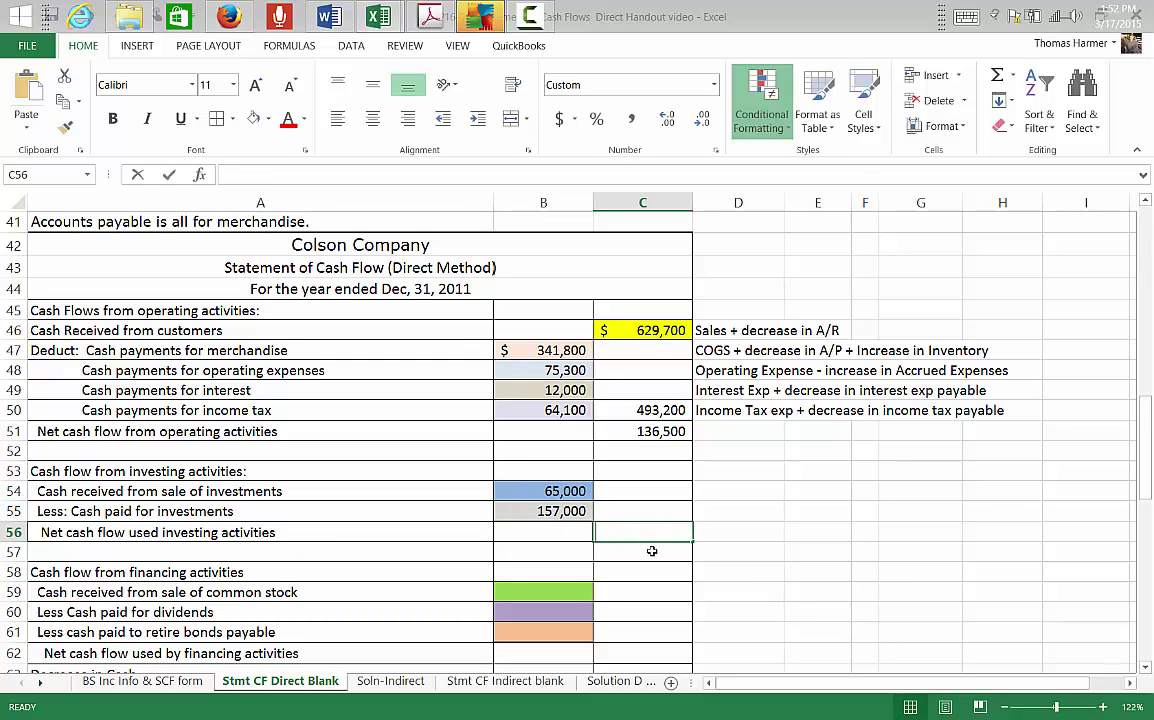
pyautogui.write('=')
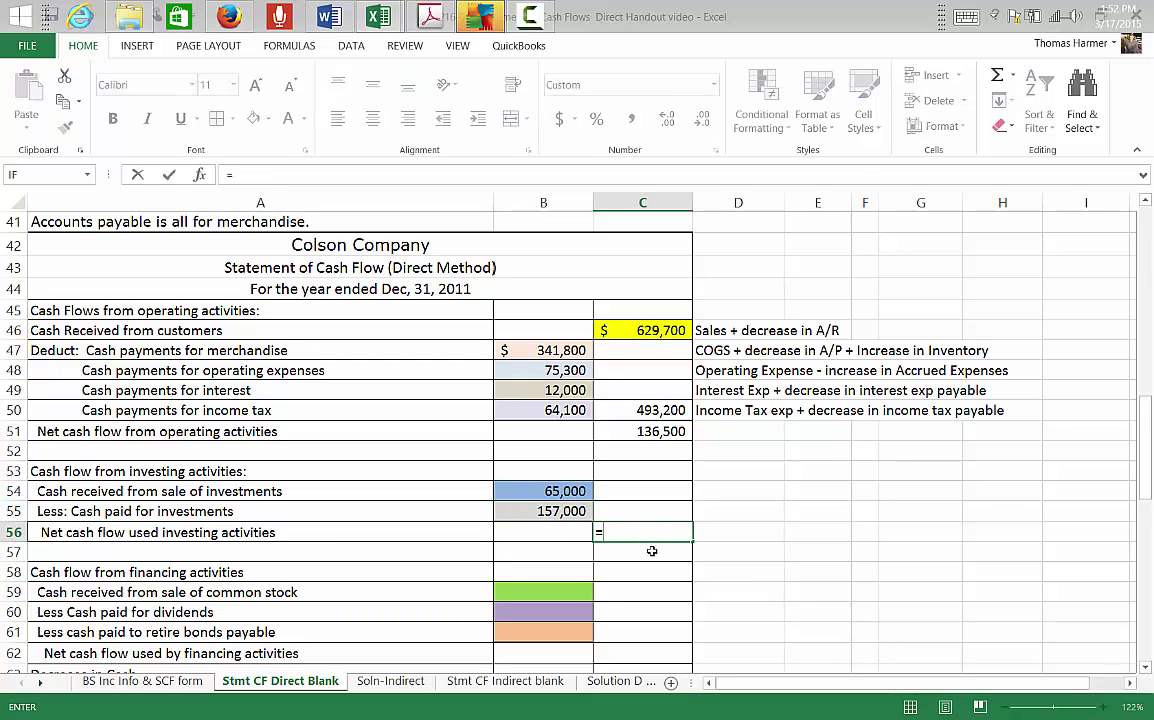
pyautogui.click(559, 494)
pyautogui.write('-')
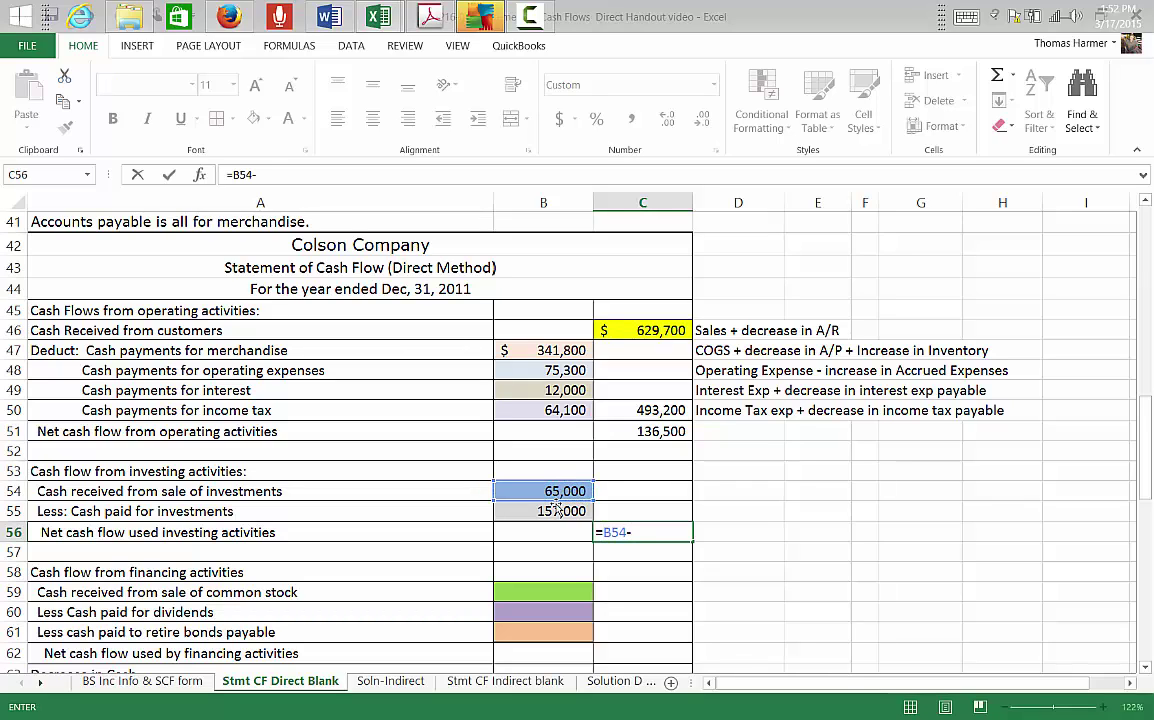
pyautogui.click(545, 511)
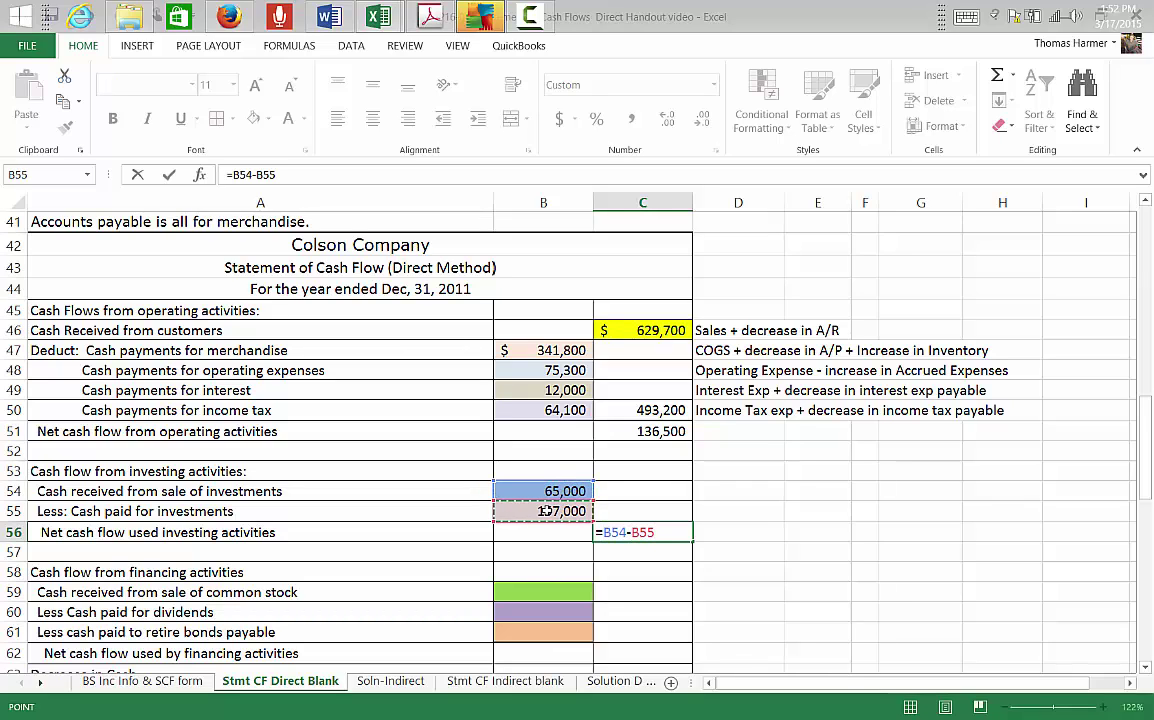
pyautogui.press('Return')
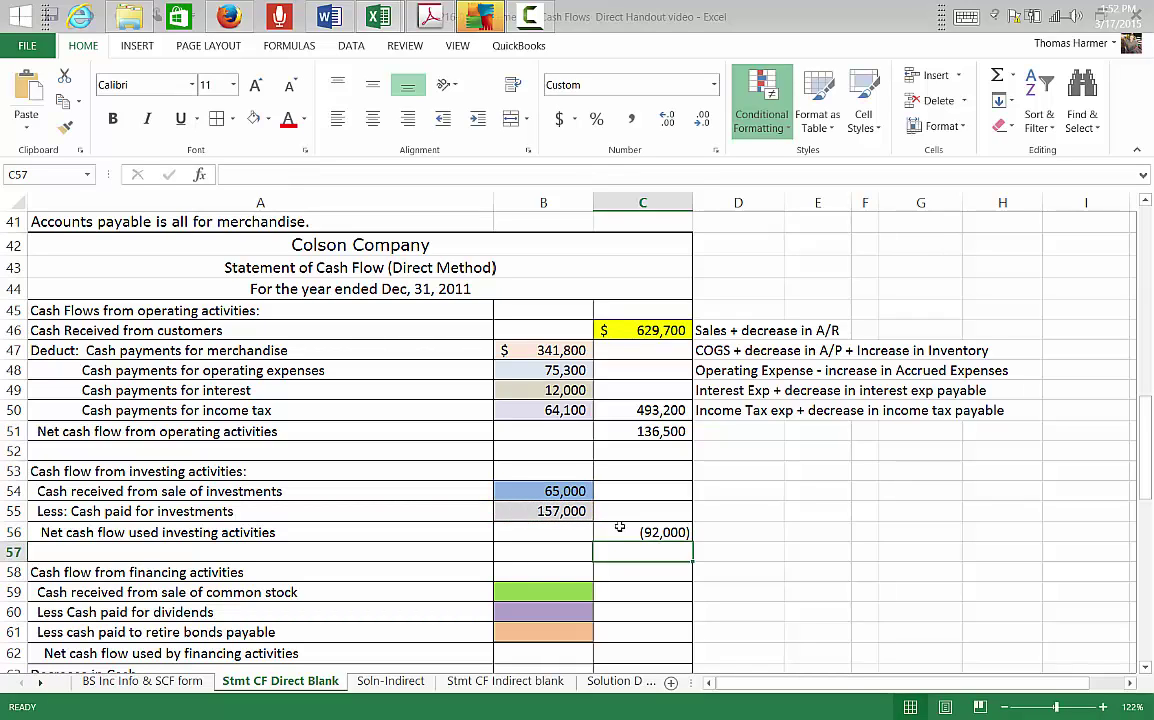
# Add a bottom border to cell B55 beneath the cash paid for investments
pyautogui.click(631, 514)
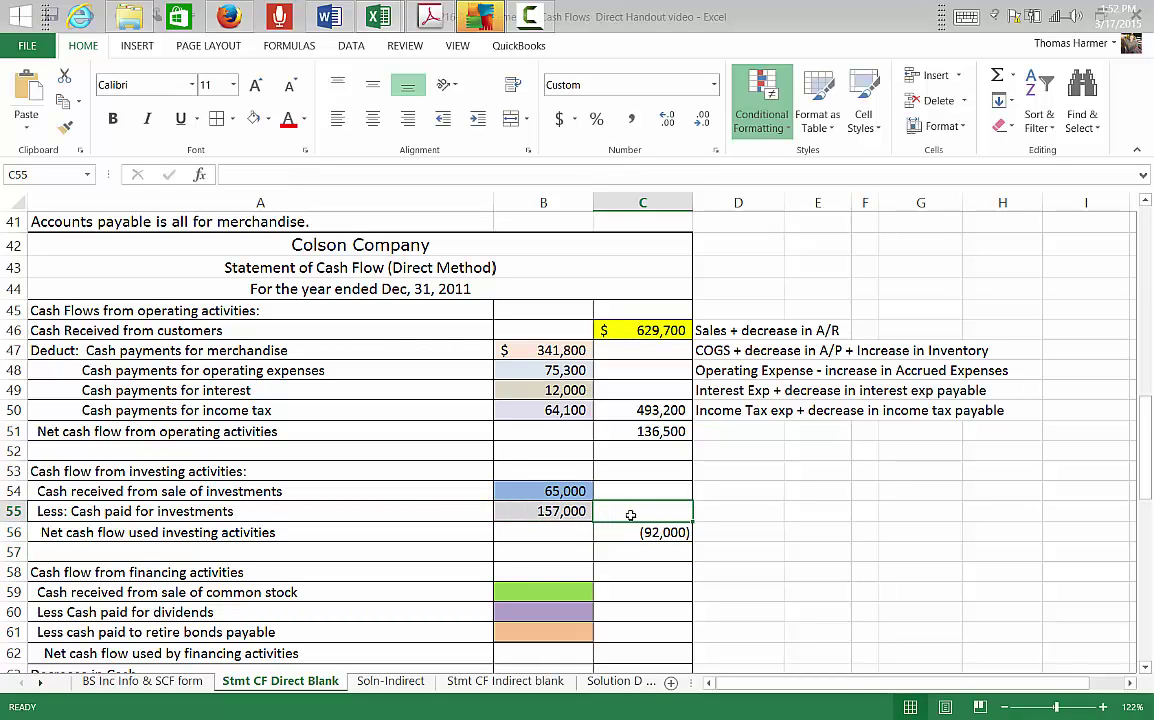
pyautogui.click(566, 536)
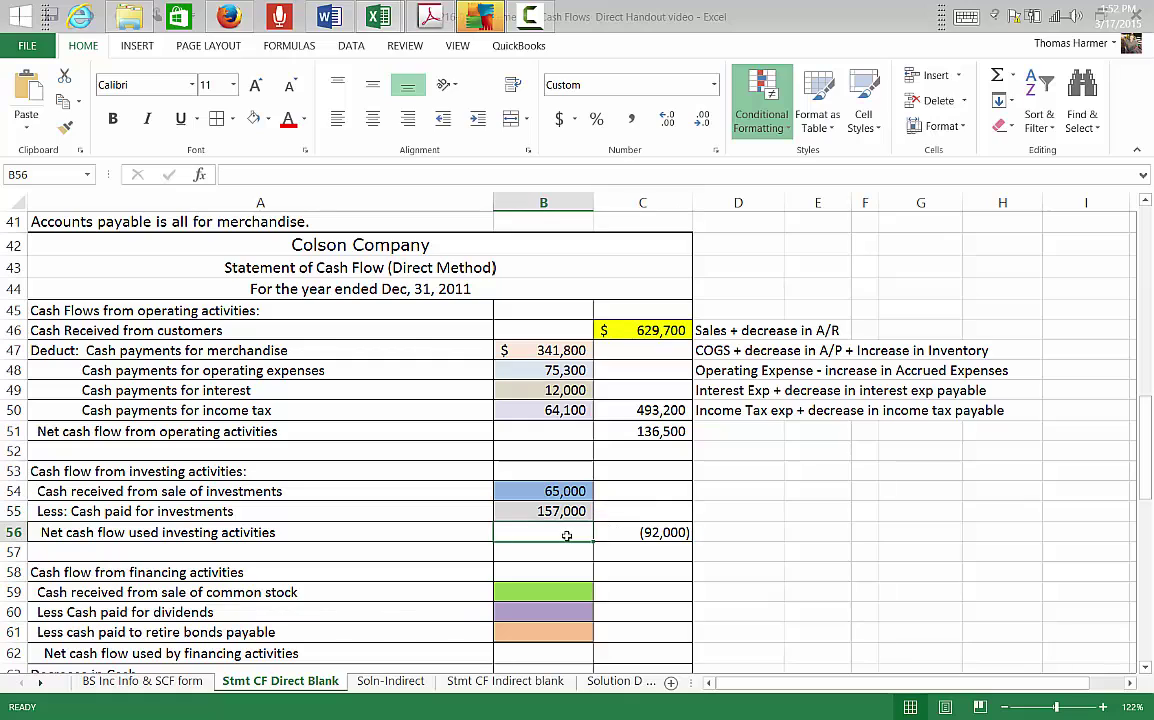
pyautogui.click(555, 510)
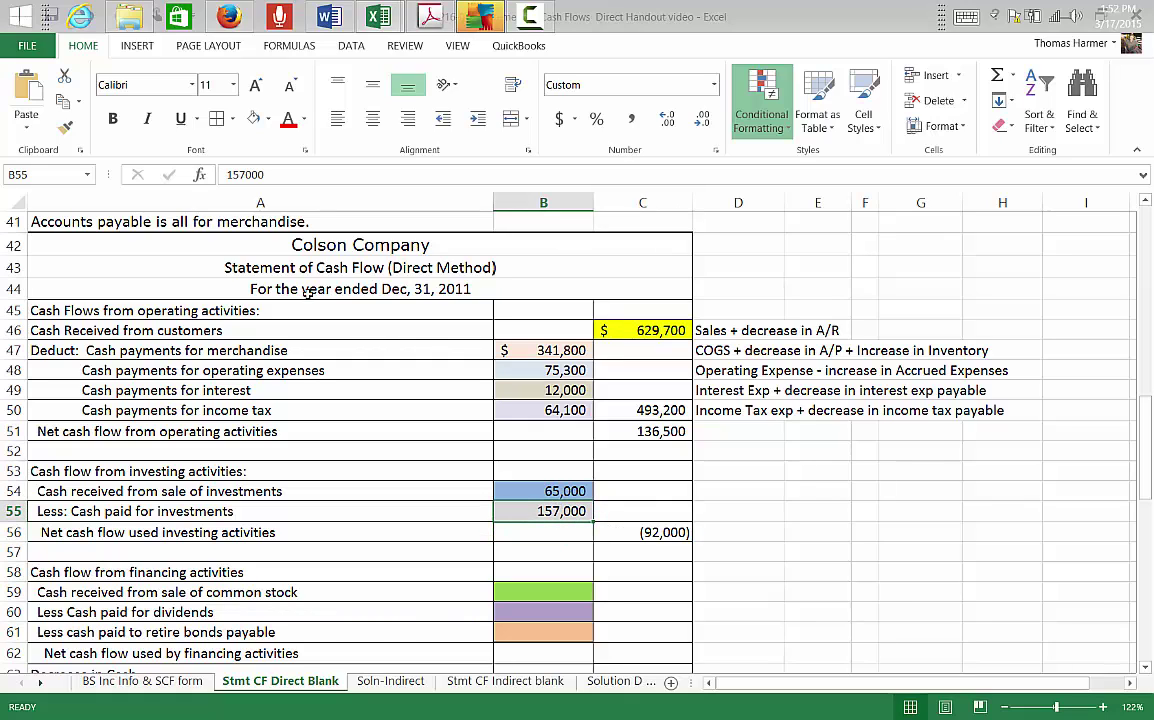
pyautogui.click(231, 119)
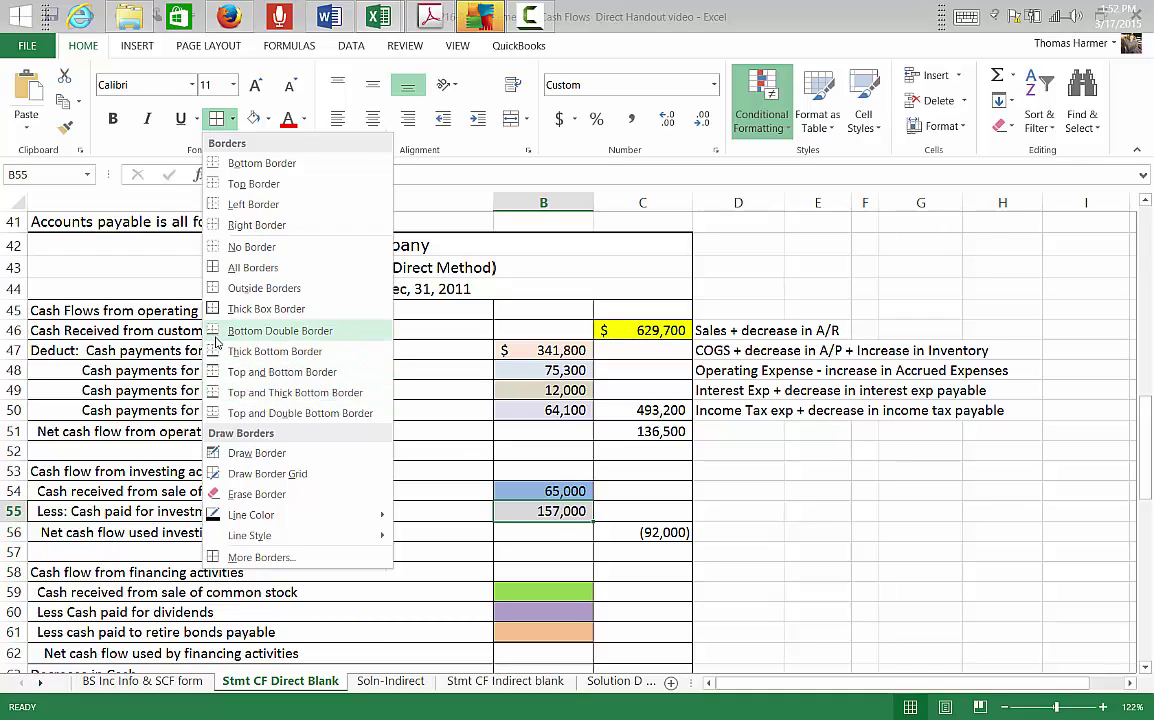
pyautogui.click(275, 330)
pyautogui.click(828, 474)
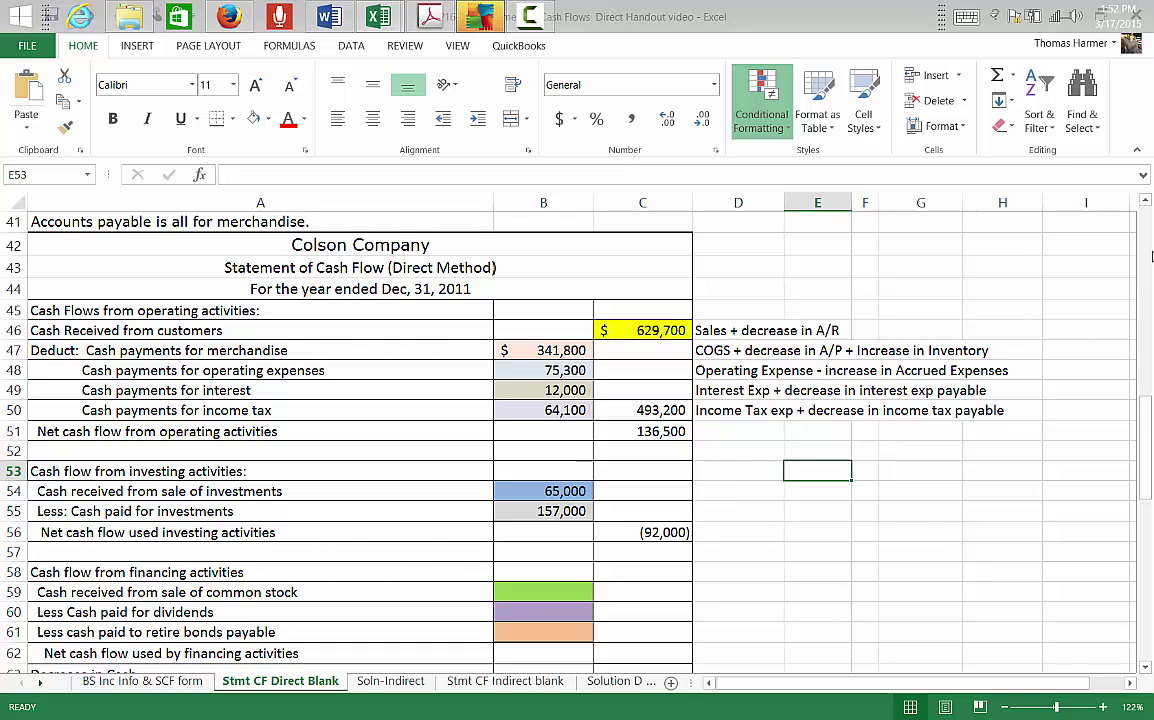
# Mark the 157,000 equipment purchase in the additional data as used with an X in cell F34
pyautogui.moveTo(1147, 440); pyautogui.dragTo(1148, 305)
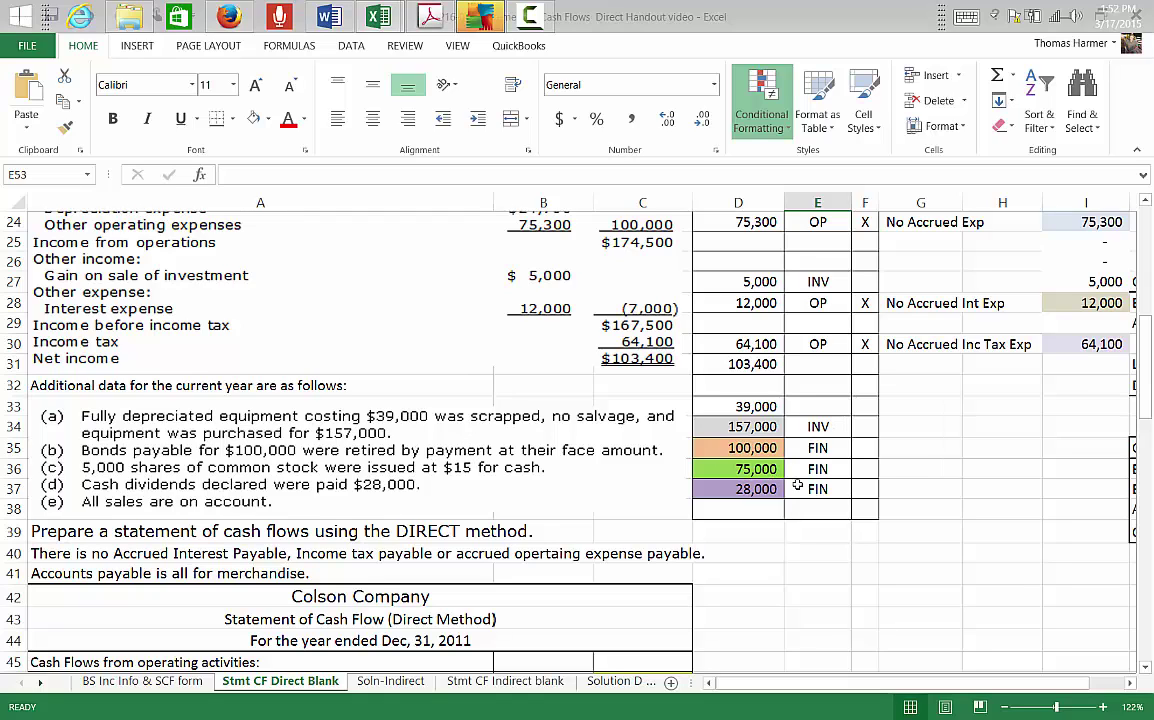
pyautogui.click(861, 425)
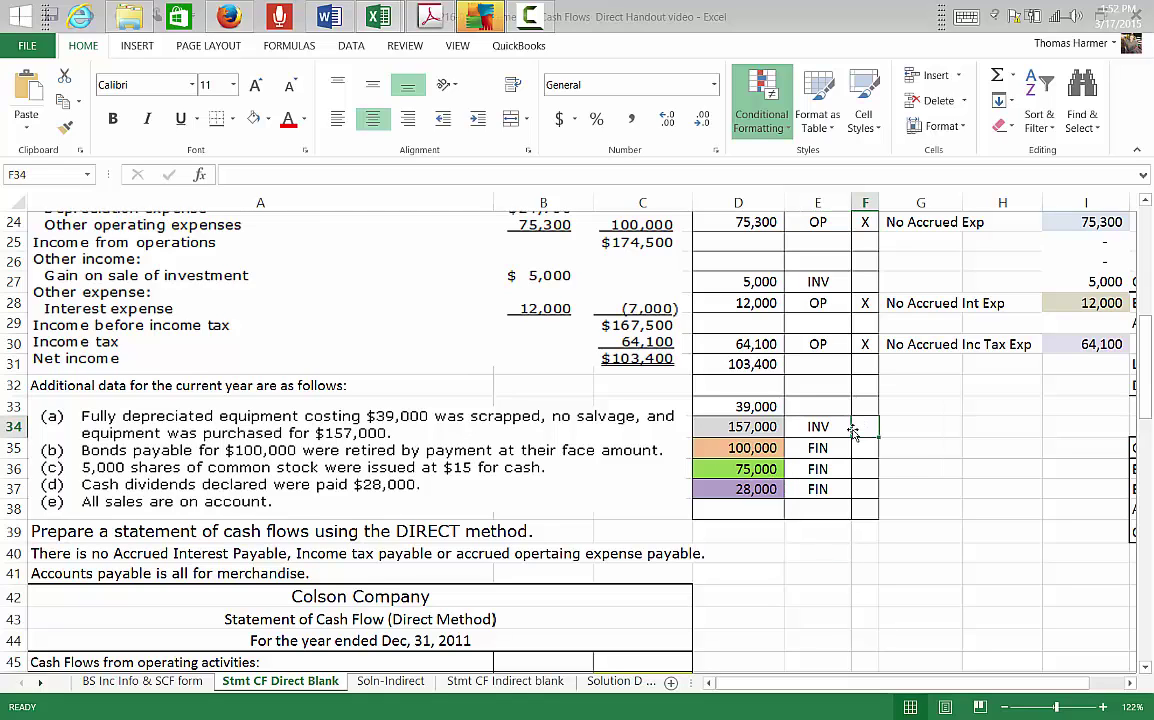
pyautogui.write('X')
pyautogui.click(869, 447)
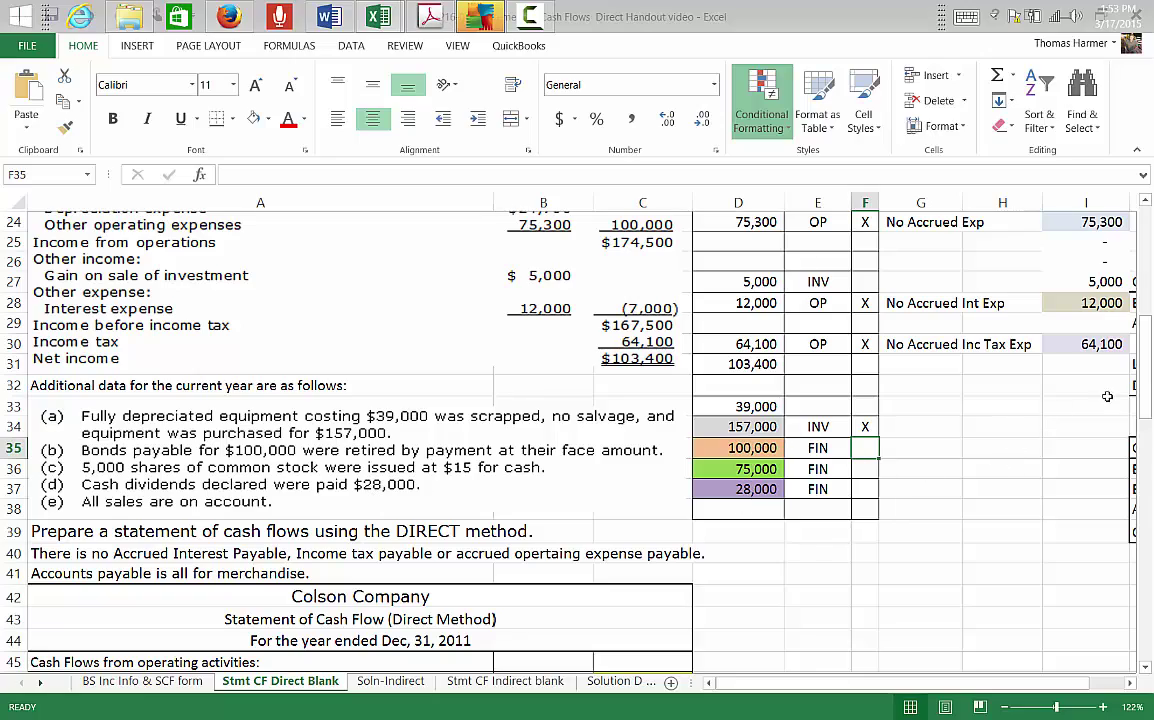
# Enter cash paid to retire bonds payable in cell B61 with the formula =D35
pyautogui.moveTo(1147, 392); pyautogui.dragTo(1150, 285)
pyautogui.click(543, 523)
pyautogui.write('=')
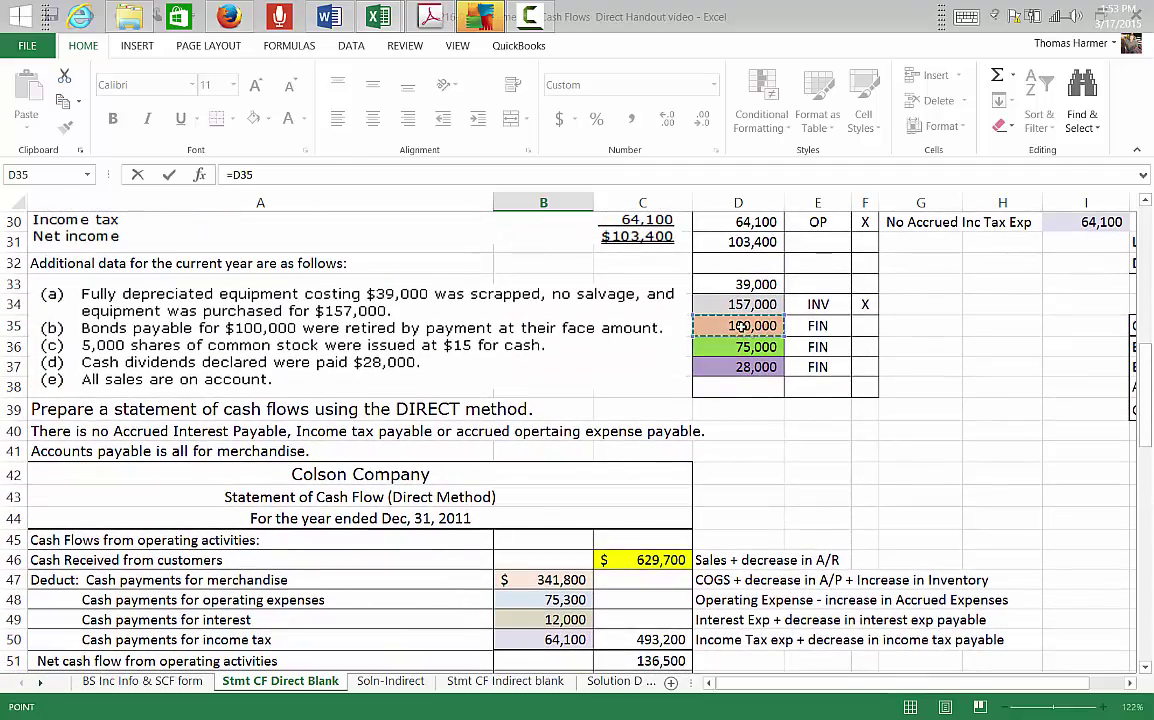
pyautogui.click(760, 346)
pyautogui.press('Return')
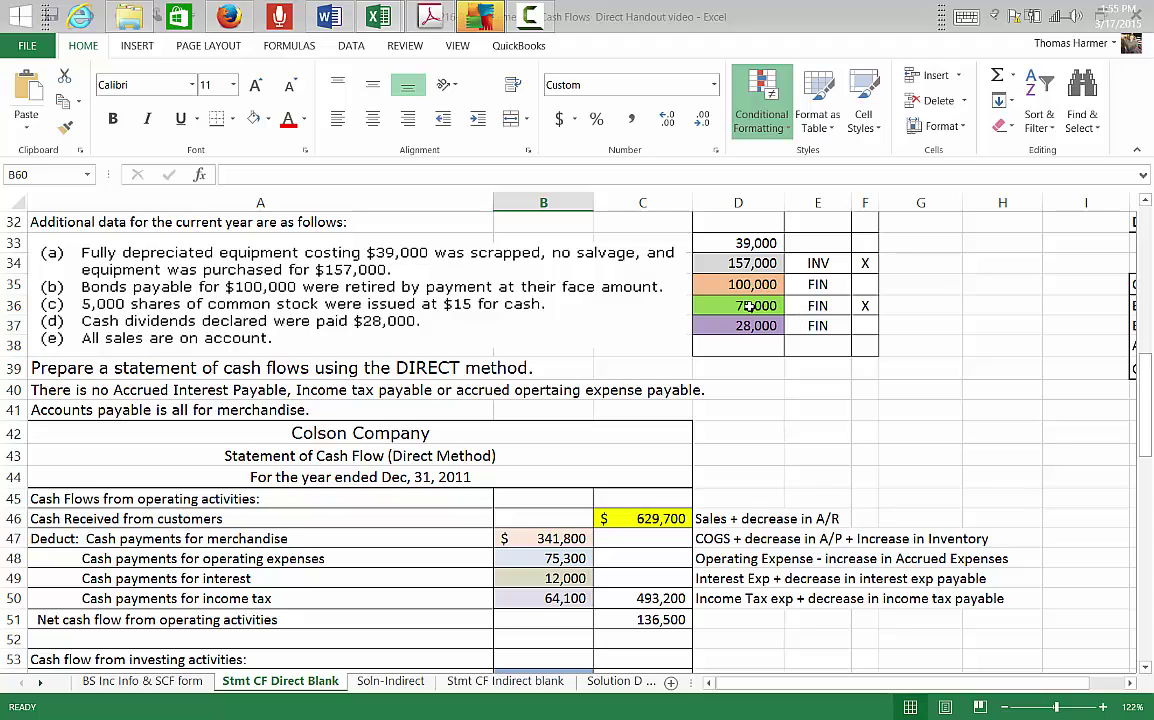
# Enter 75,000 as cash received from sale of common stock in cell B59
pyautogui.moveTo(1146, 385); pyautogui.dragTo(1150, 464)
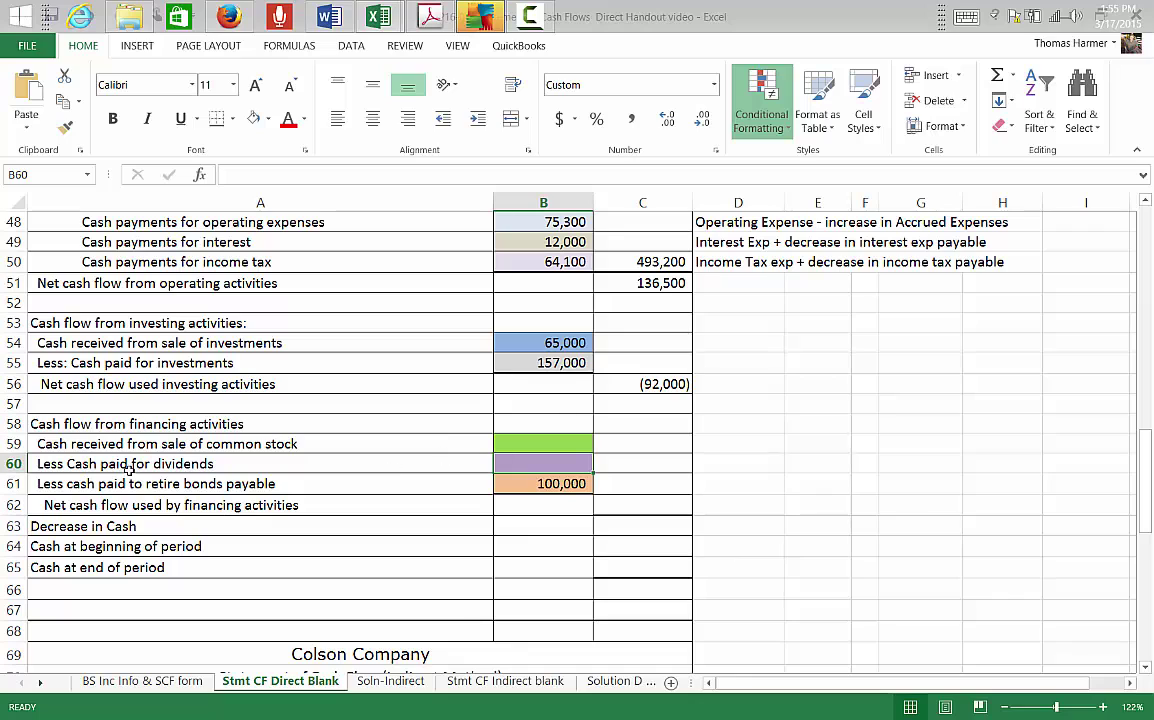
pyautogui.click(542, 443)
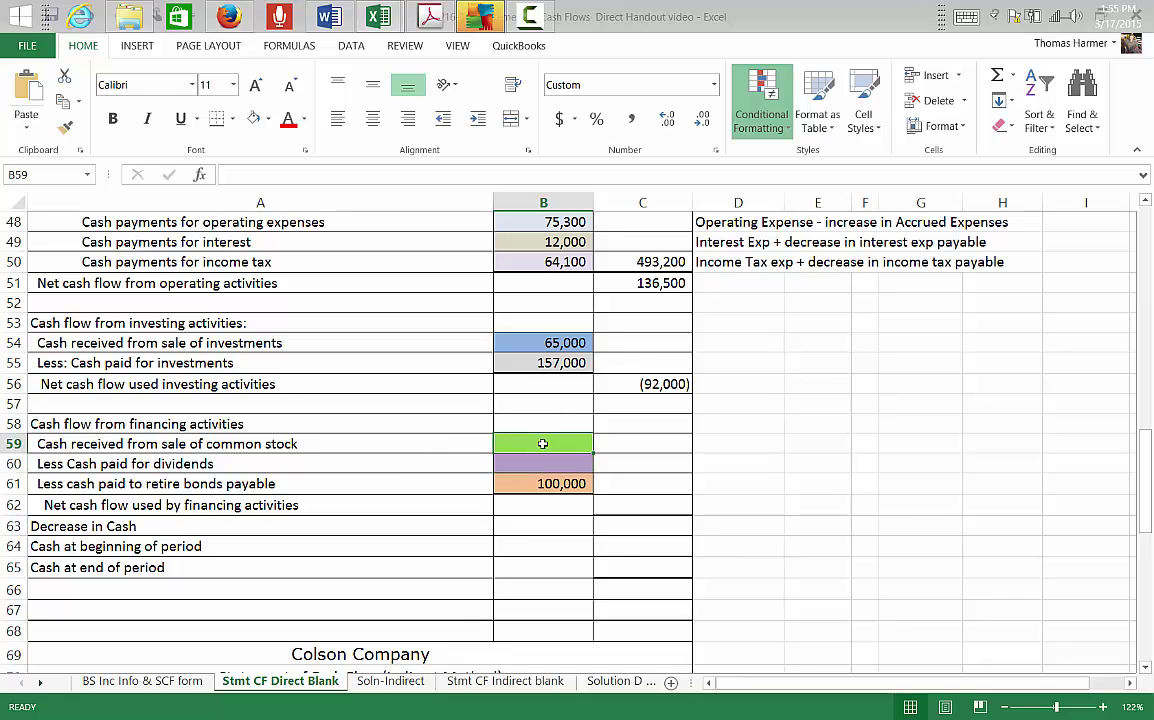
pyautogui.write('75,000')
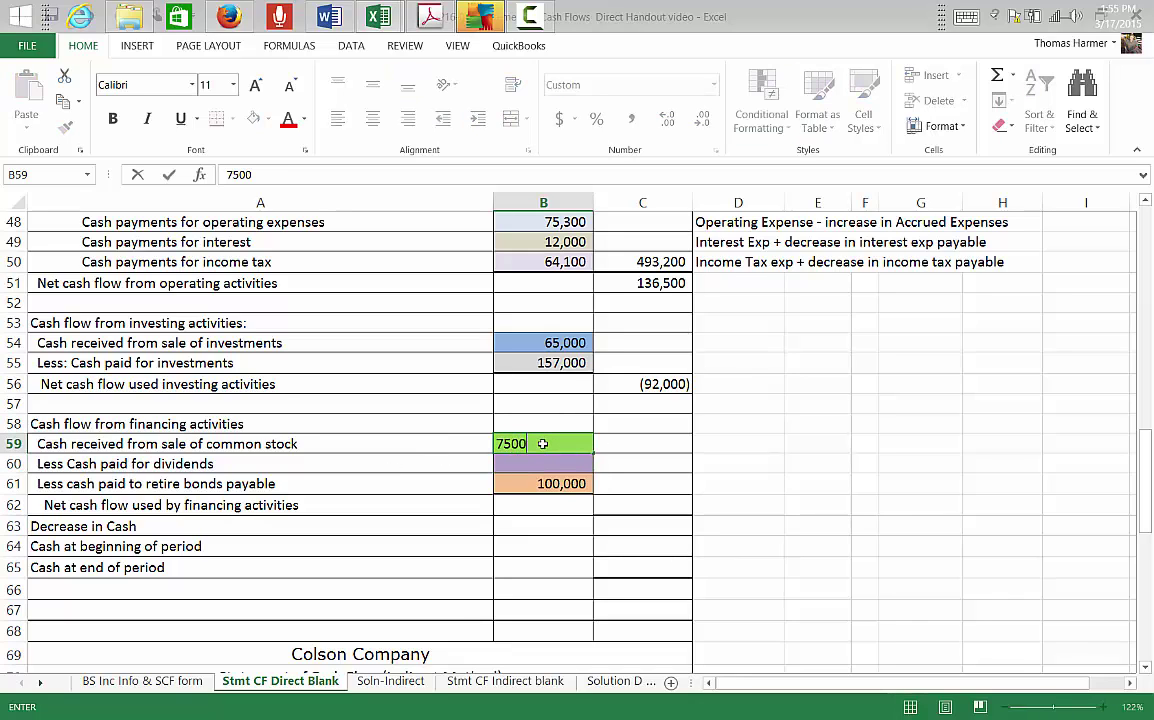
pyautogui.press('Return')
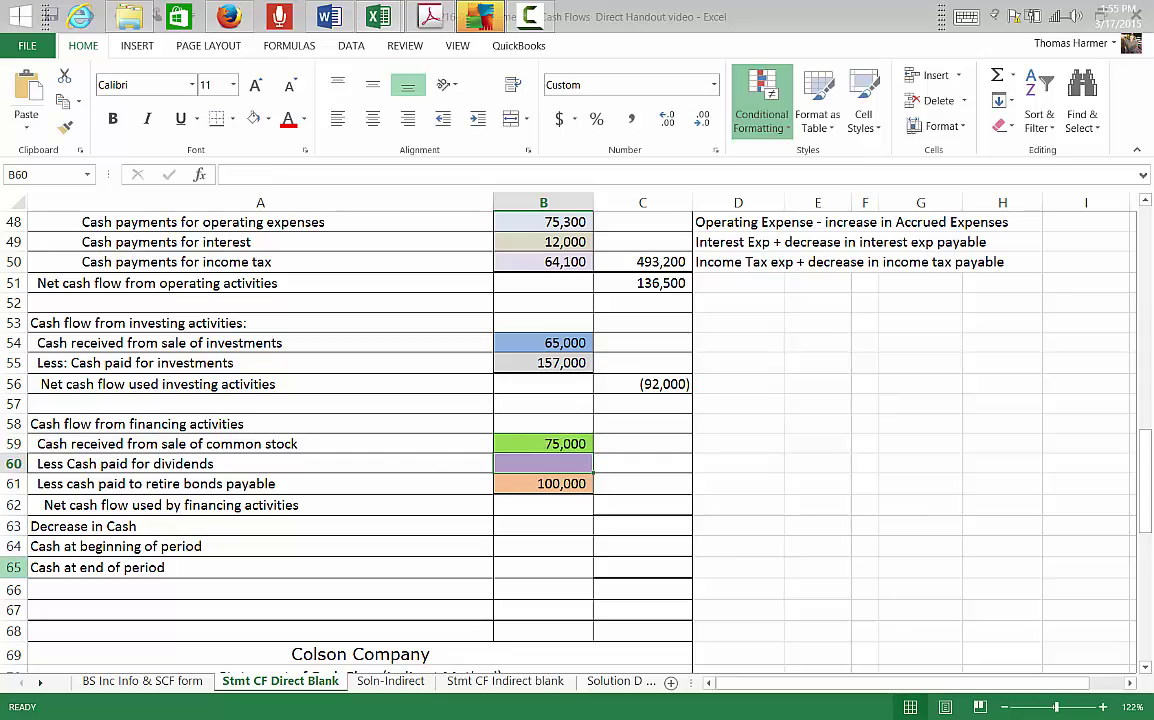
# Mark the 100,000 bond retirement as used with an X in cell F35 and check its entry in cell B61
pyautogui.moveTo(1147, 476); pyautogui.dragTo(1148, 425)
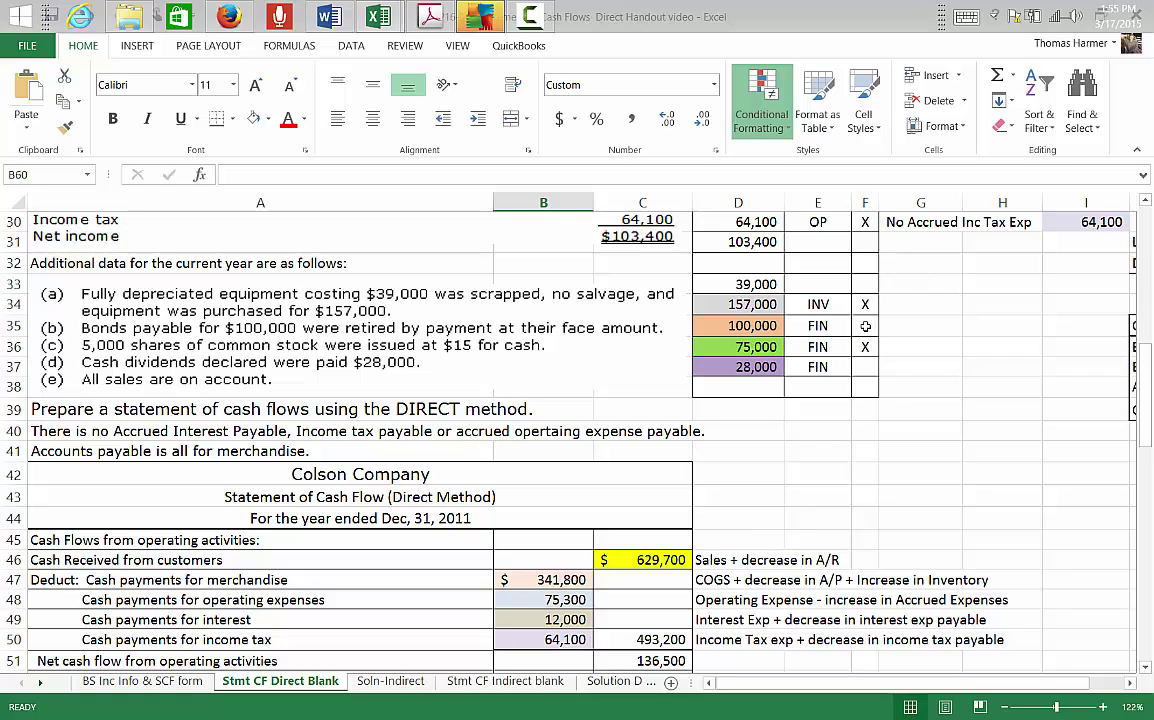
pyautogui.click(865, 326)
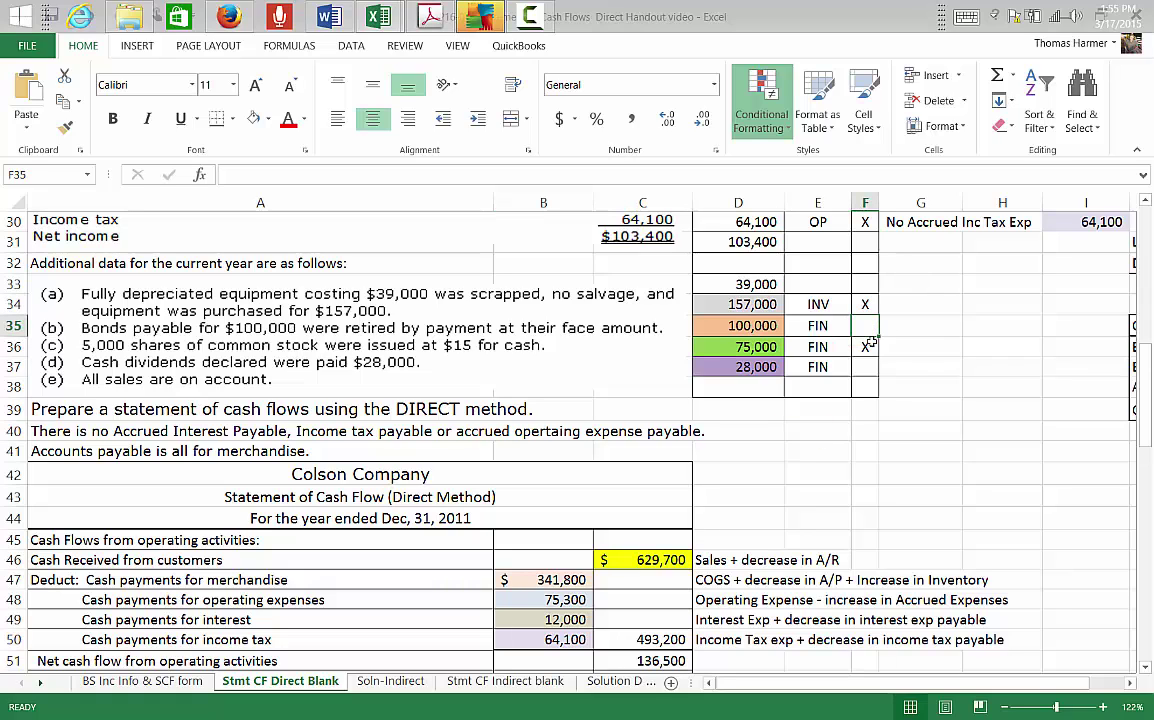
pyautogui.write('X')
pyautogui.moveTo(1148, 441); pyautogui.dragTo(1148, 470)
pyautogui.click(545, 541)
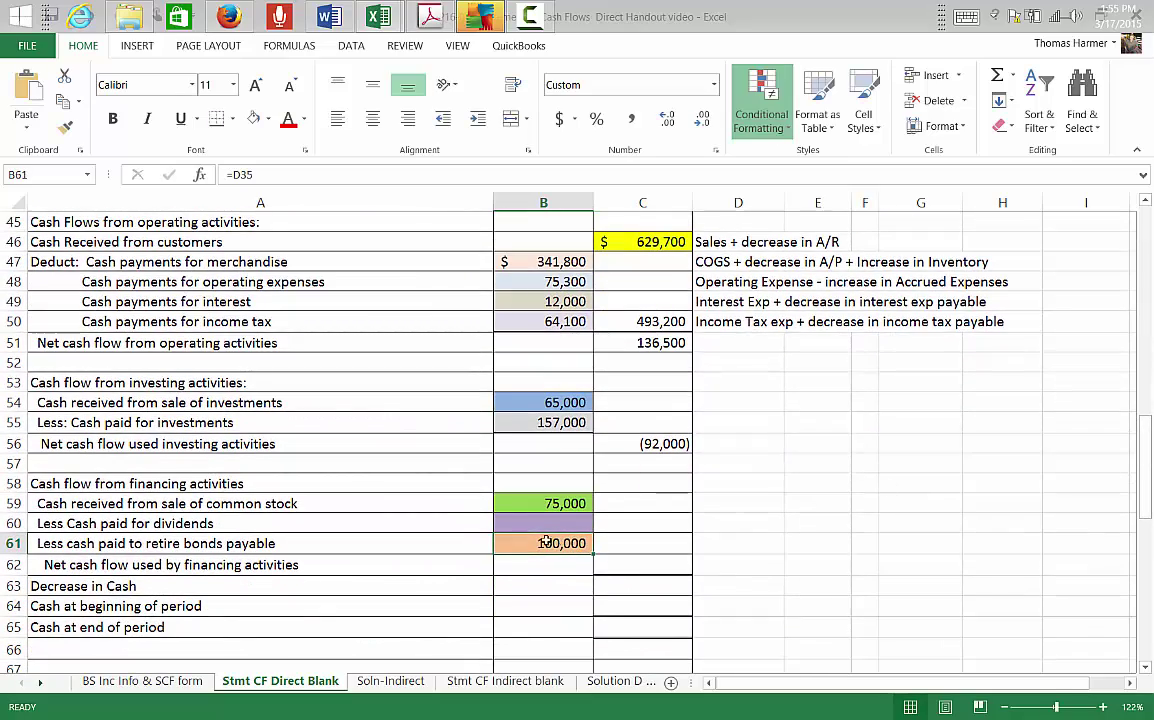
# Mark the 28,000 cash dividends in the additional data as used with an X in cell F37
pyautogui.click(520, 523)
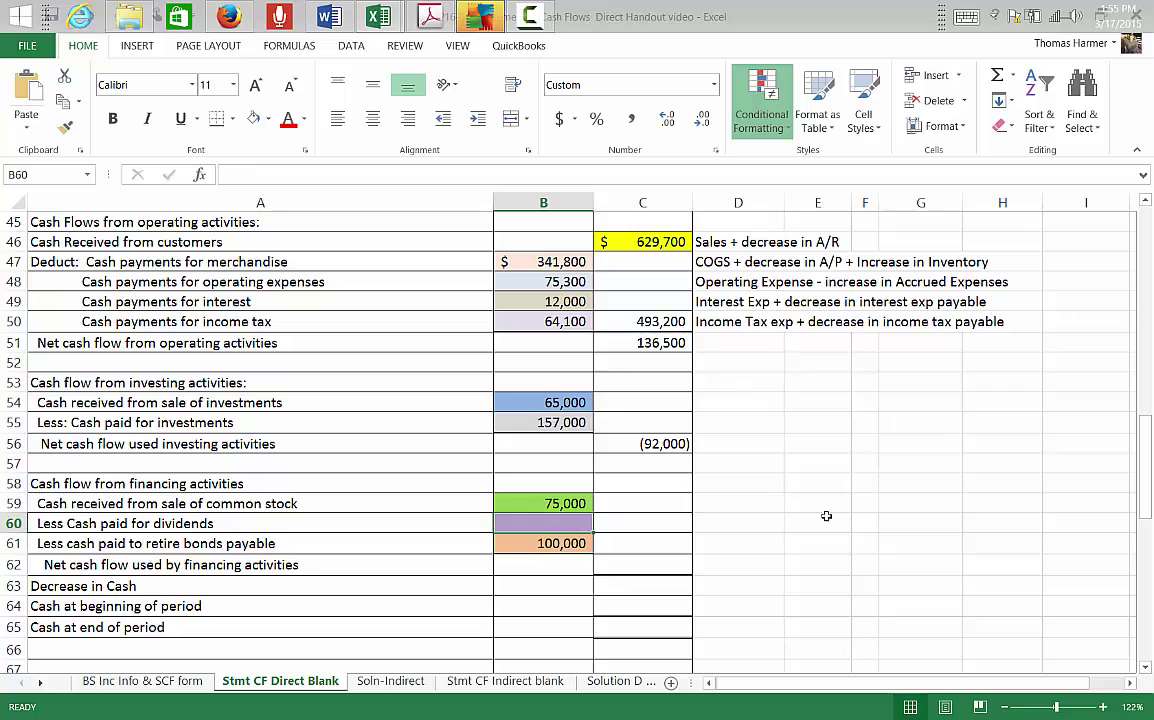
pyautogui.moveTo(1148, 445); pyautogui.dragTo(1150, 376)
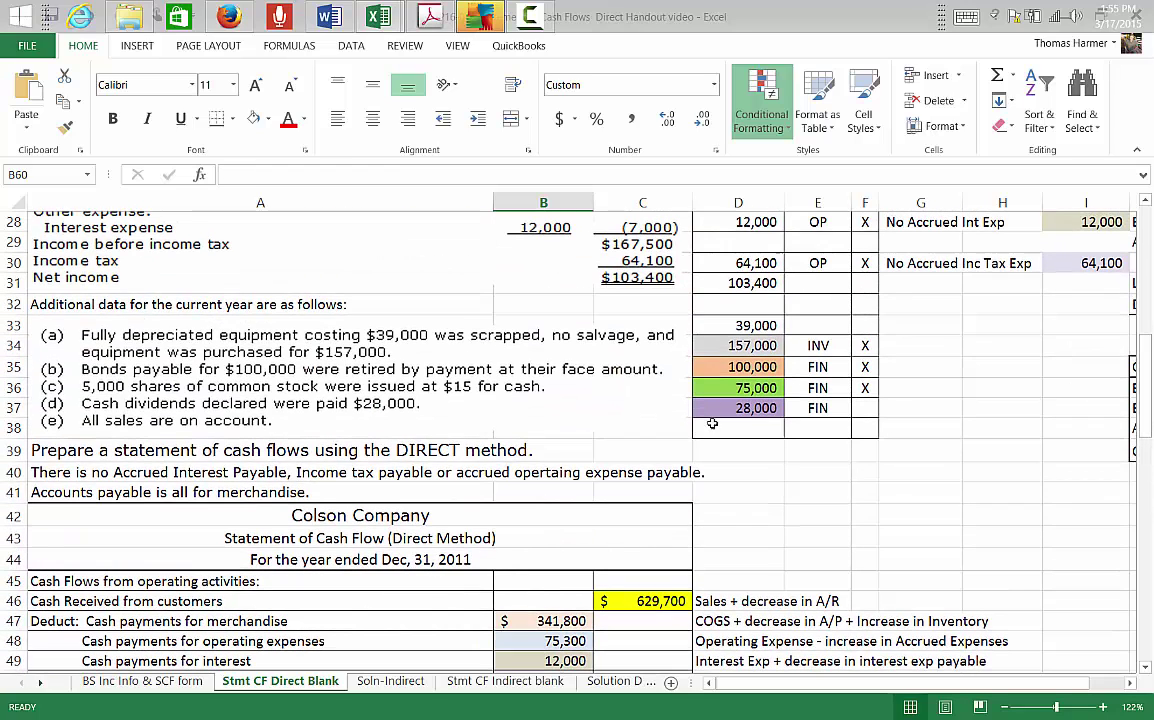
pyautogui.click(866, 403)
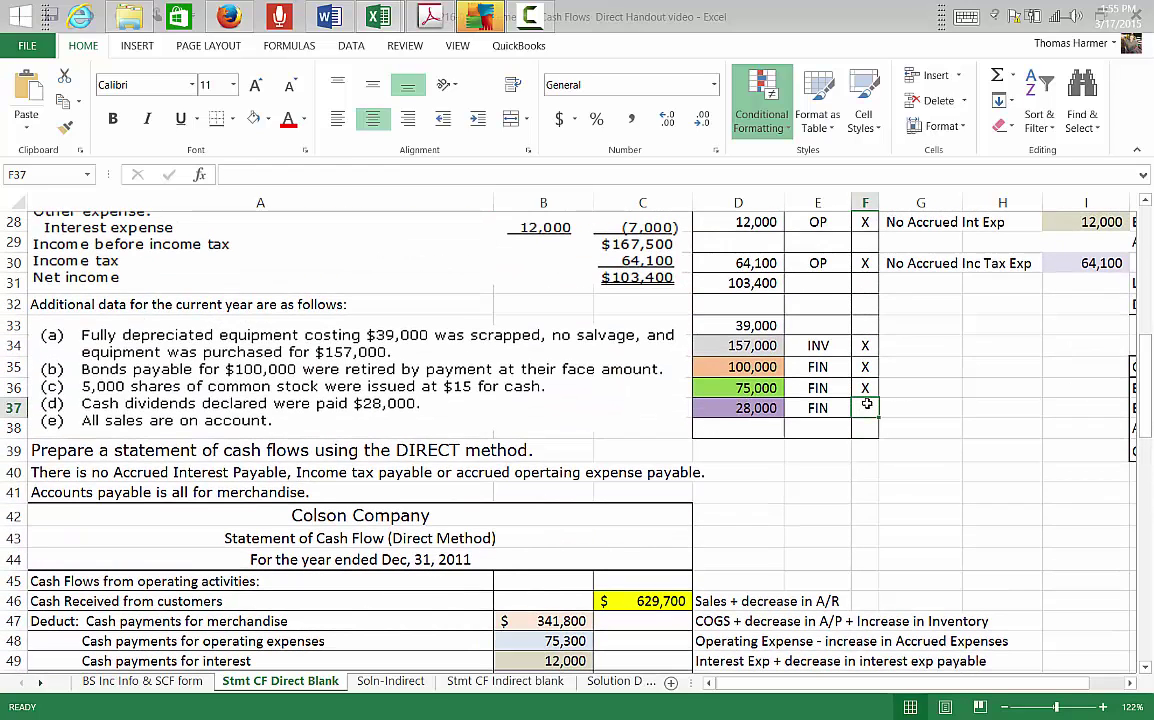
pyautogui.write('X')
# Enter 28,000 as cash paid for dividends in cell B60 of the financing section
pyautogui.moveTo(1148, 407); pyautogui.dragTo(1148, 470)
pyautogui.click(564, 500)
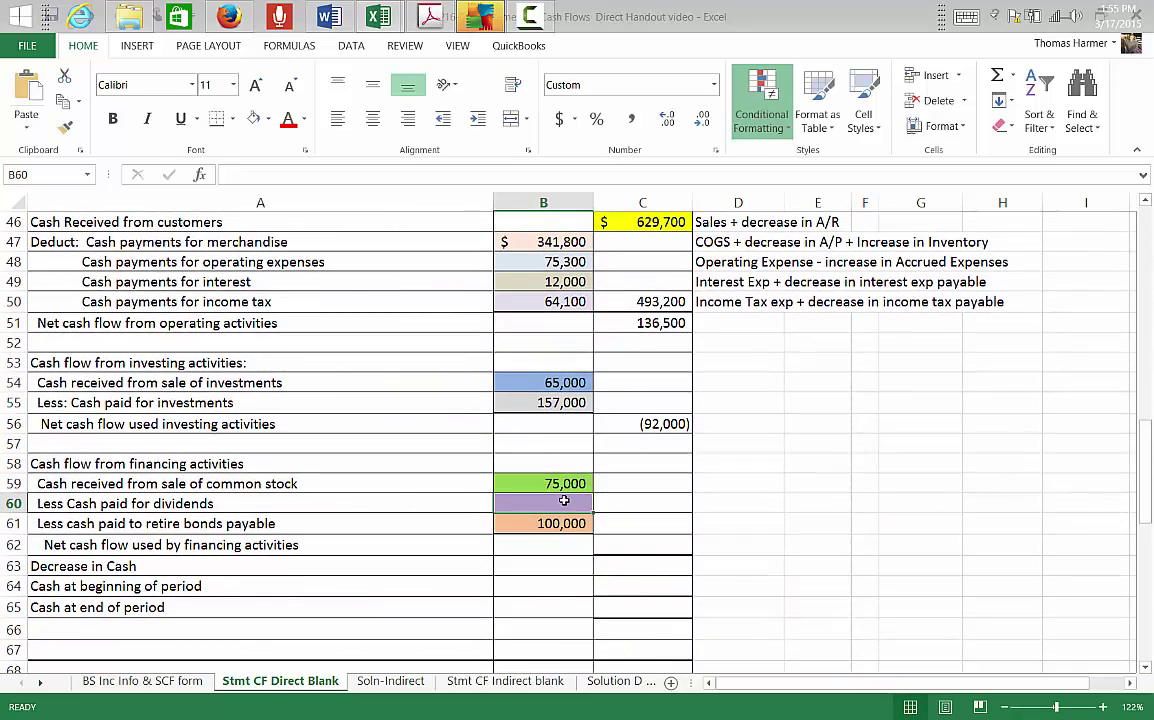
pyautogui.write('28000')
pyautogui.press('Return')
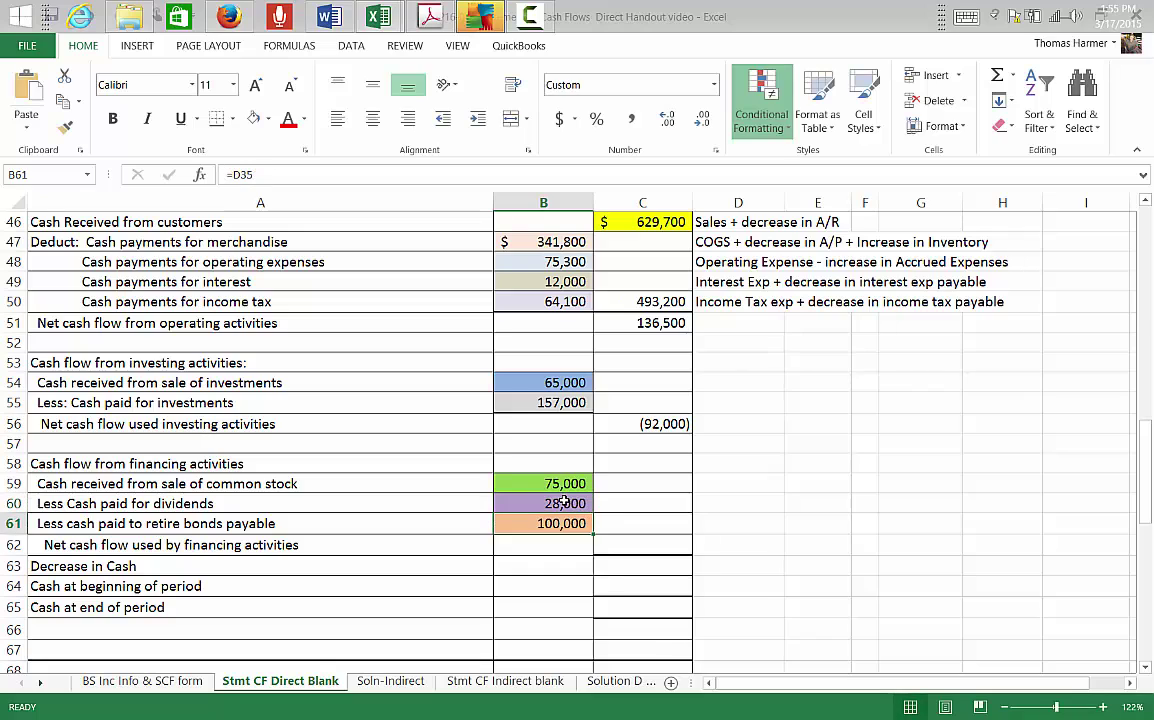
# Calculate net cash flow used by financing activities in cell C62 with the formula =B59-B60-B61
pyautogui.press('Return')
pyautogui.press('Right')
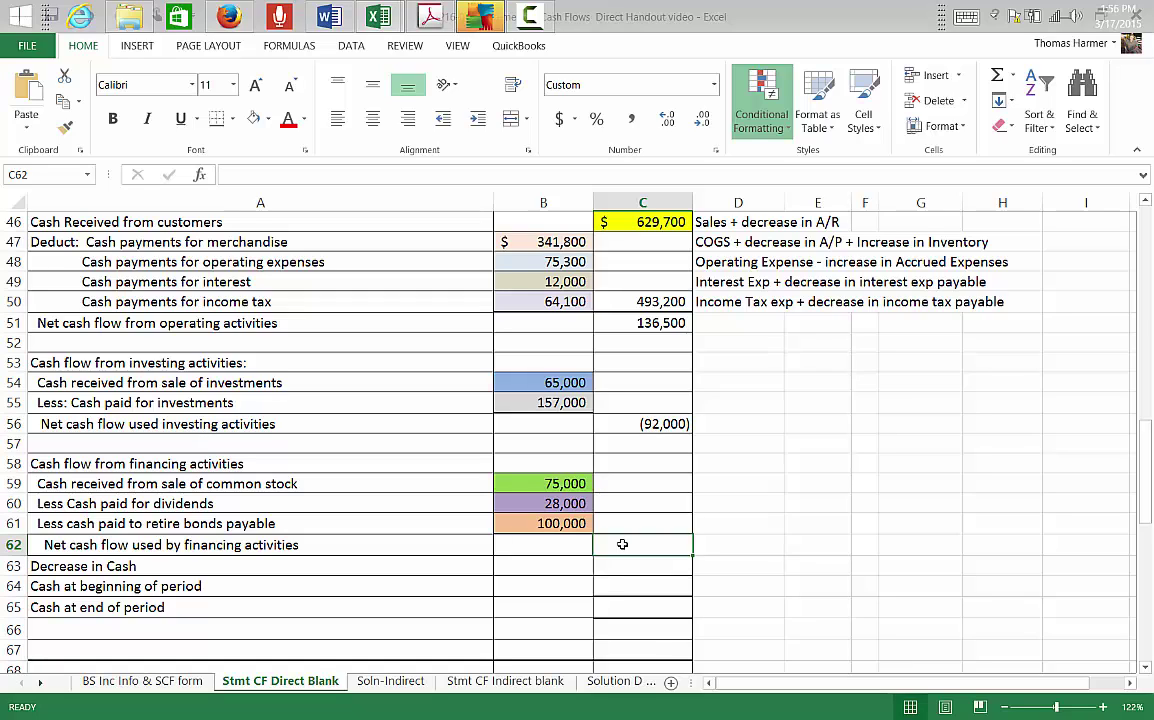
pyautogui.write('=')
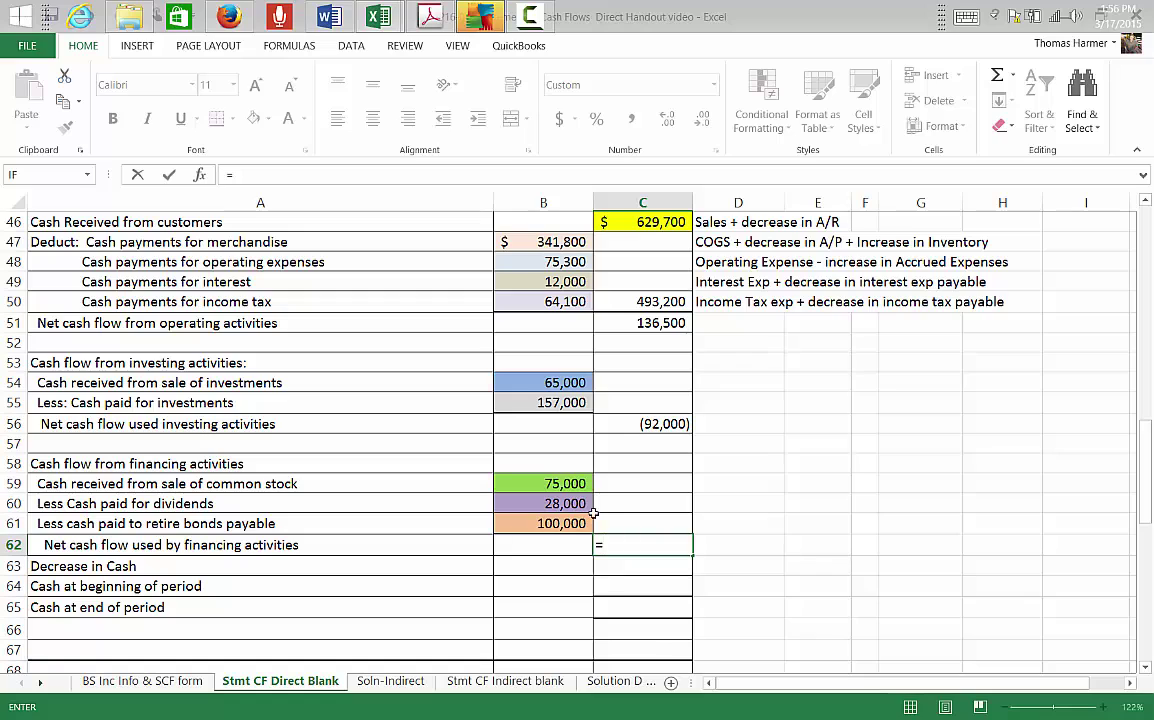
pyautogui.click(551, 483)
pyautogui.write('-')
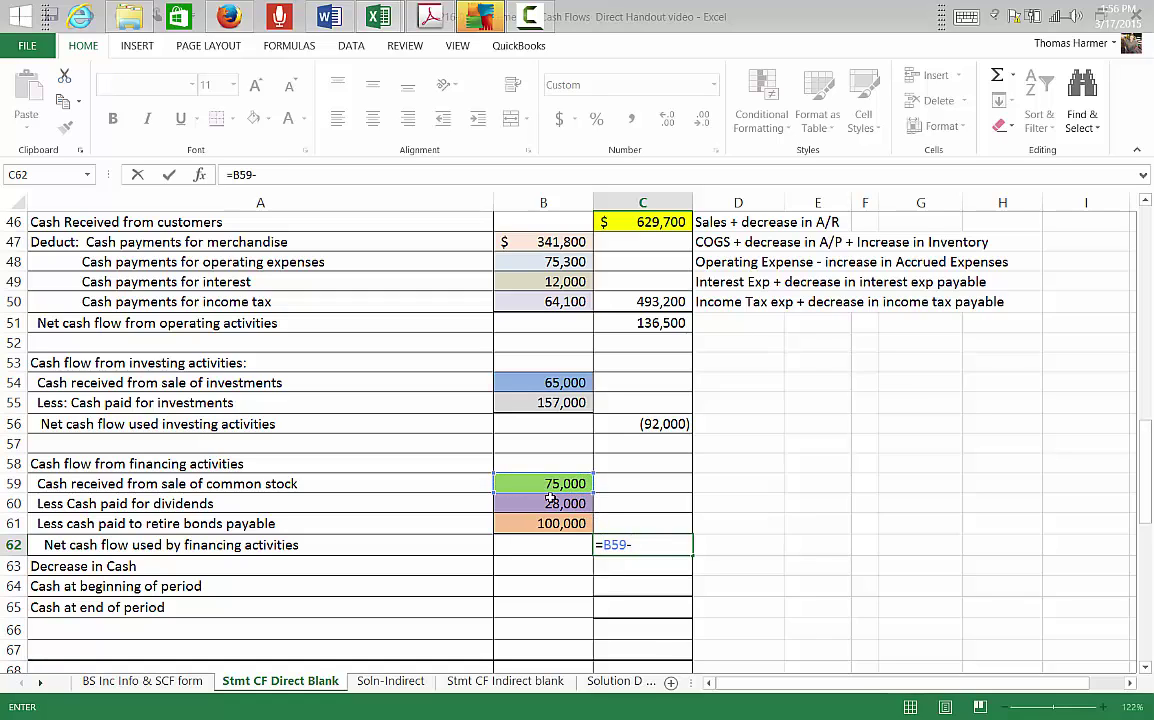
pyautogui.click(551, 503)
pyautogui.write('-')
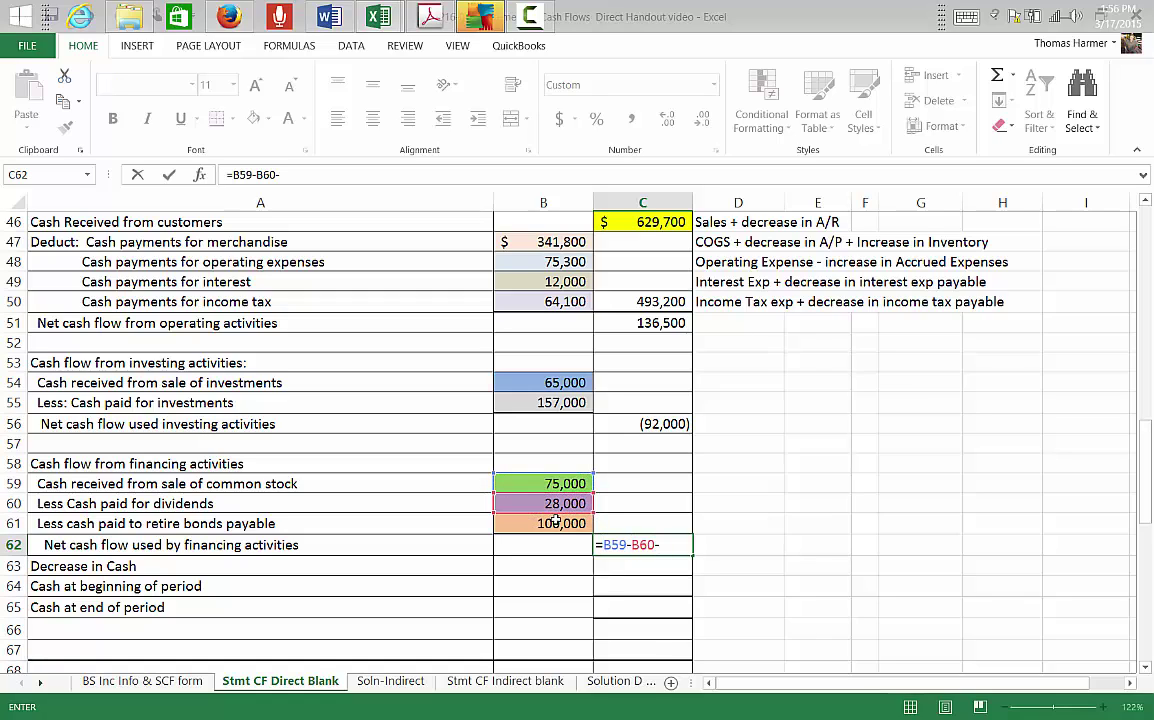
pyautogui.click(553, 523)
pyautogui.press('Return')
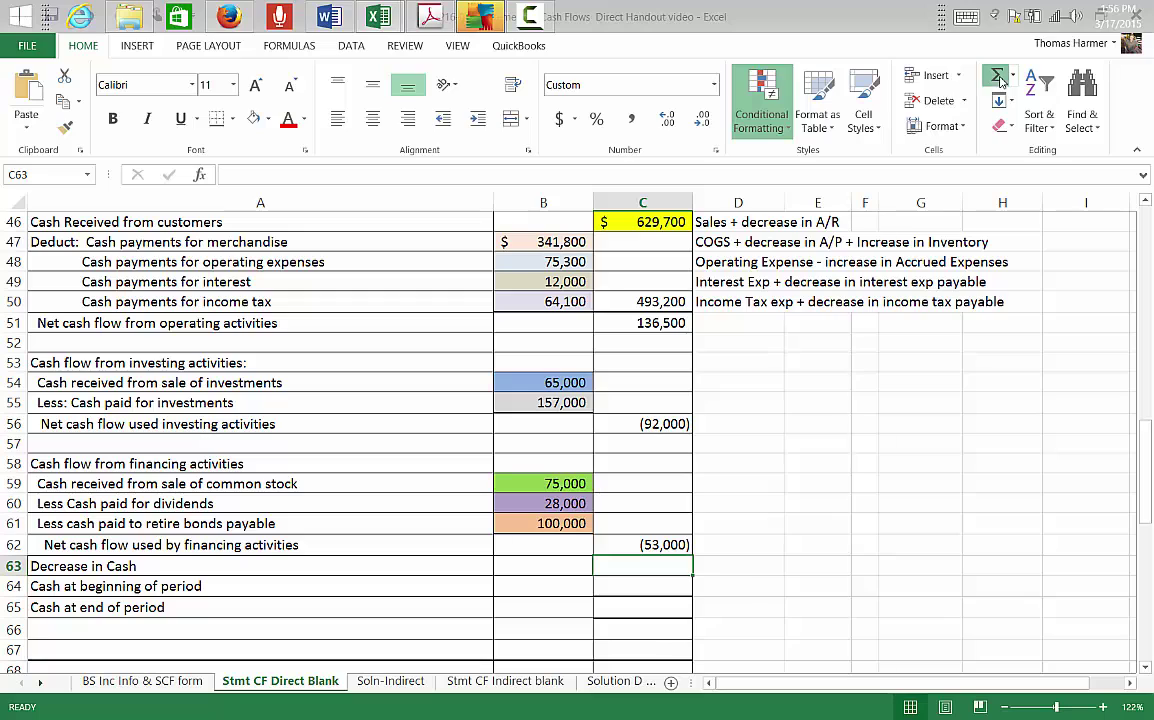
# Calculate the decrease in cash in cell C63 by summing the net cash flows in C51:C62
pyautogui.hotkey('alt', '=')
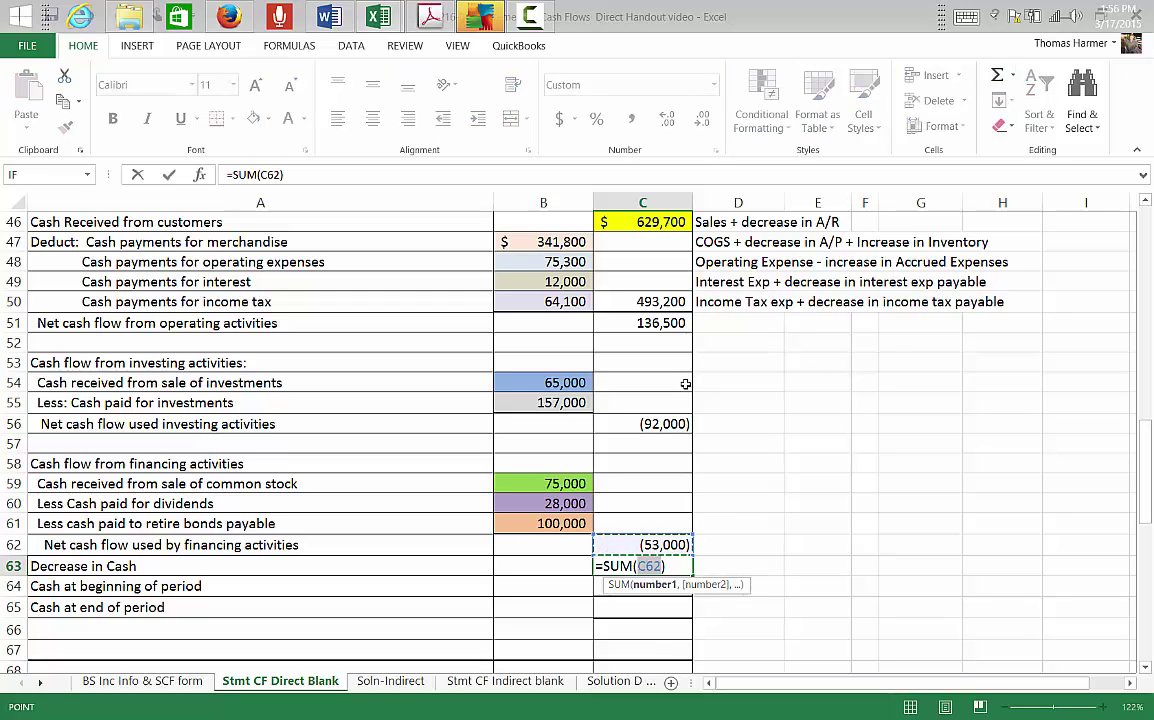
pyautogui.moveTo(677, 325); pyautogui.dragTo(677, 544)
pyautogui.press('Return')
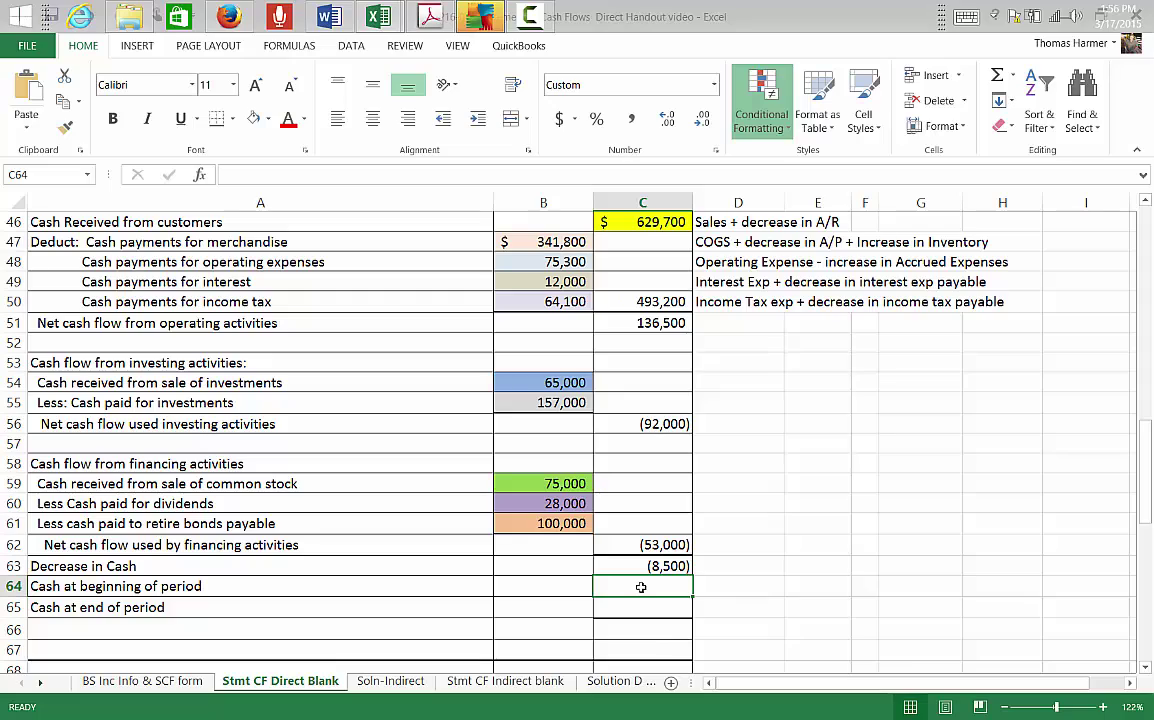
pyautogui.moveTo(1146, 470)
pyautogui.mouseDown()
pyautogui.moveTo(1148, 252)
pyautogui.moveTo(1147, 458)
pyautogui.mouseUp()
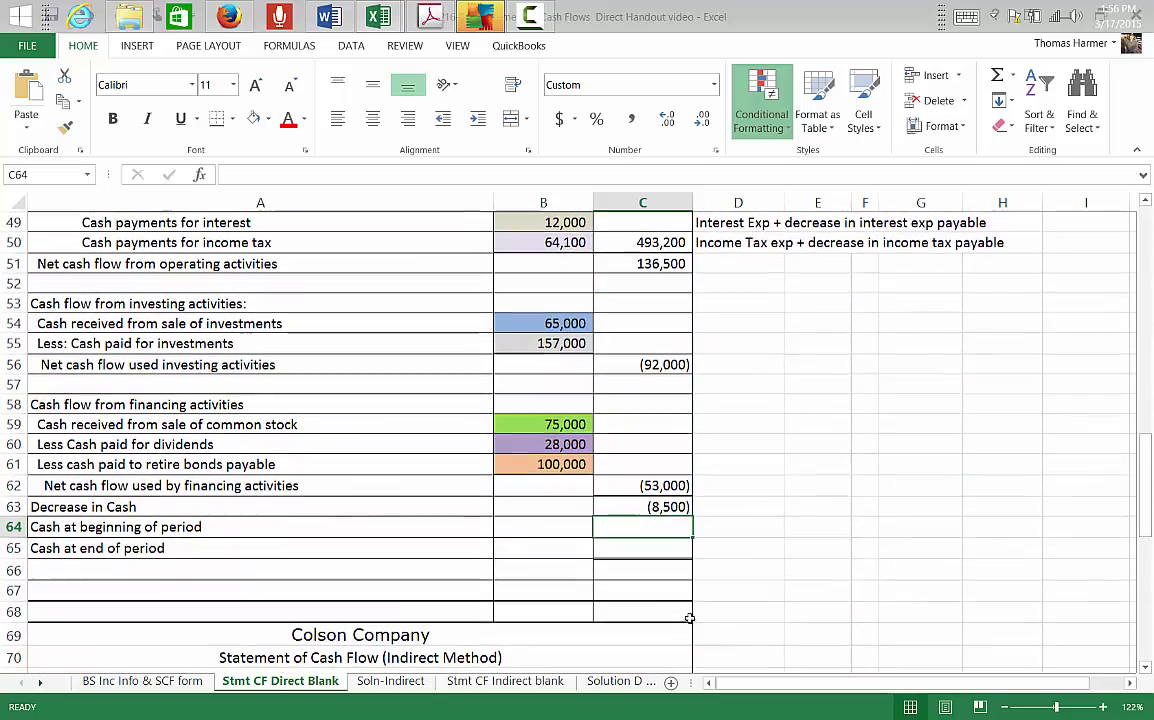
# Enter 53,500 as cash at beginning of period in C64 and calculate cash at end of period in C65 with =SUM(C63:C64)
pyautogui.write('53500')
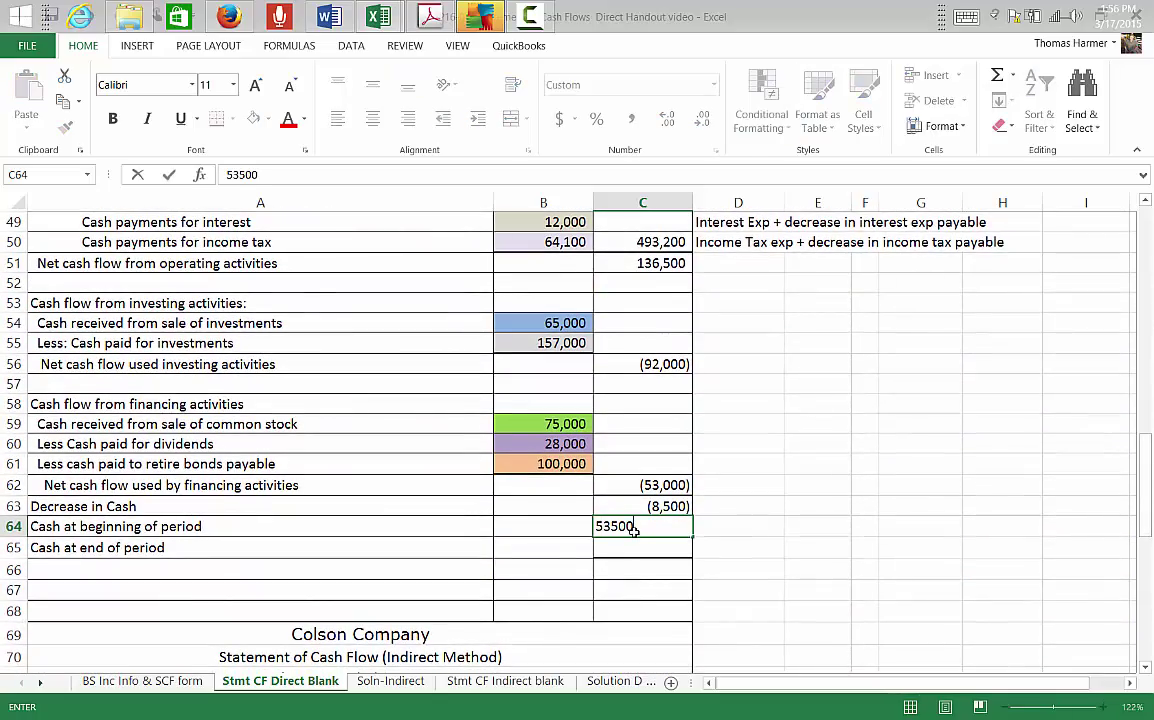
pyautogui.press('Return')
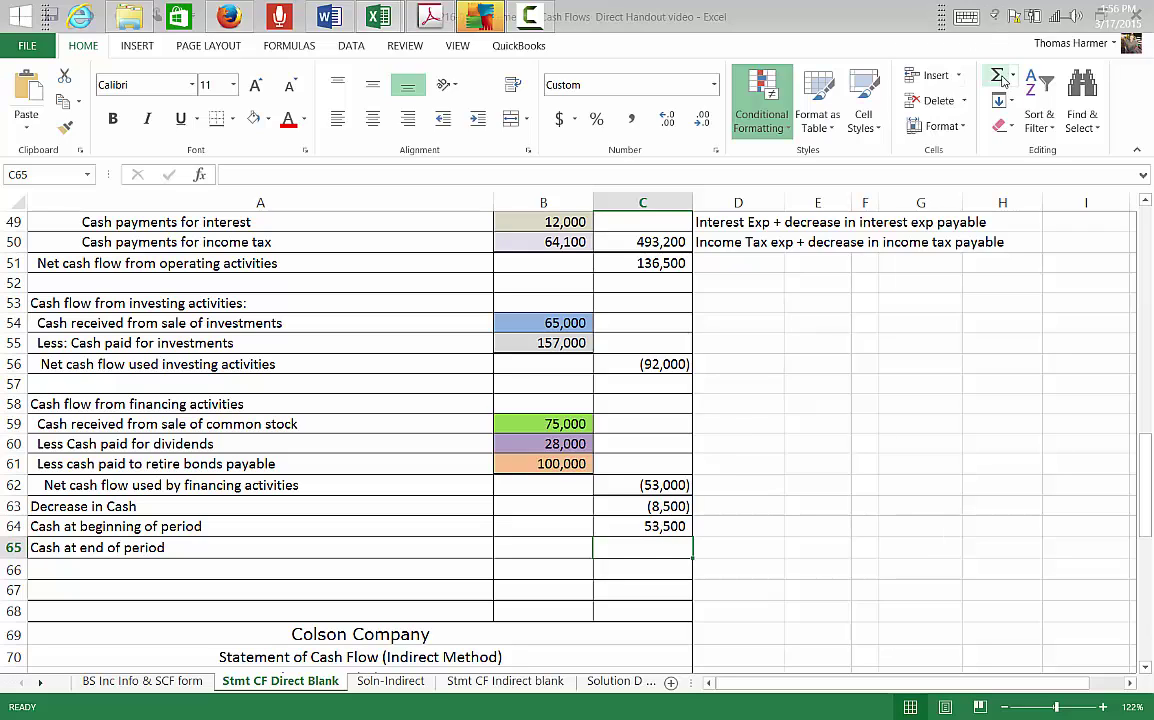
pyautogui.write('=SUM(')
pyautogui.click(678, 527)
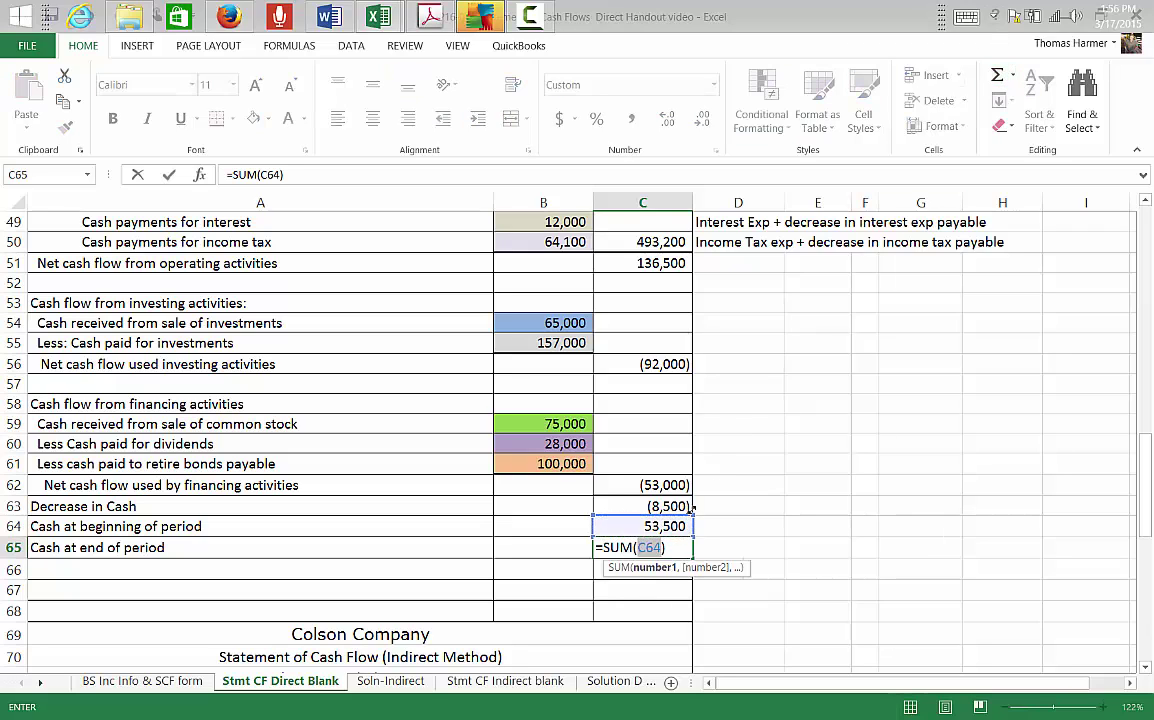
pyautogui.moveTo(678, 527); pyautogui.dragTo(692, 506)
pyautogui.press('Return')
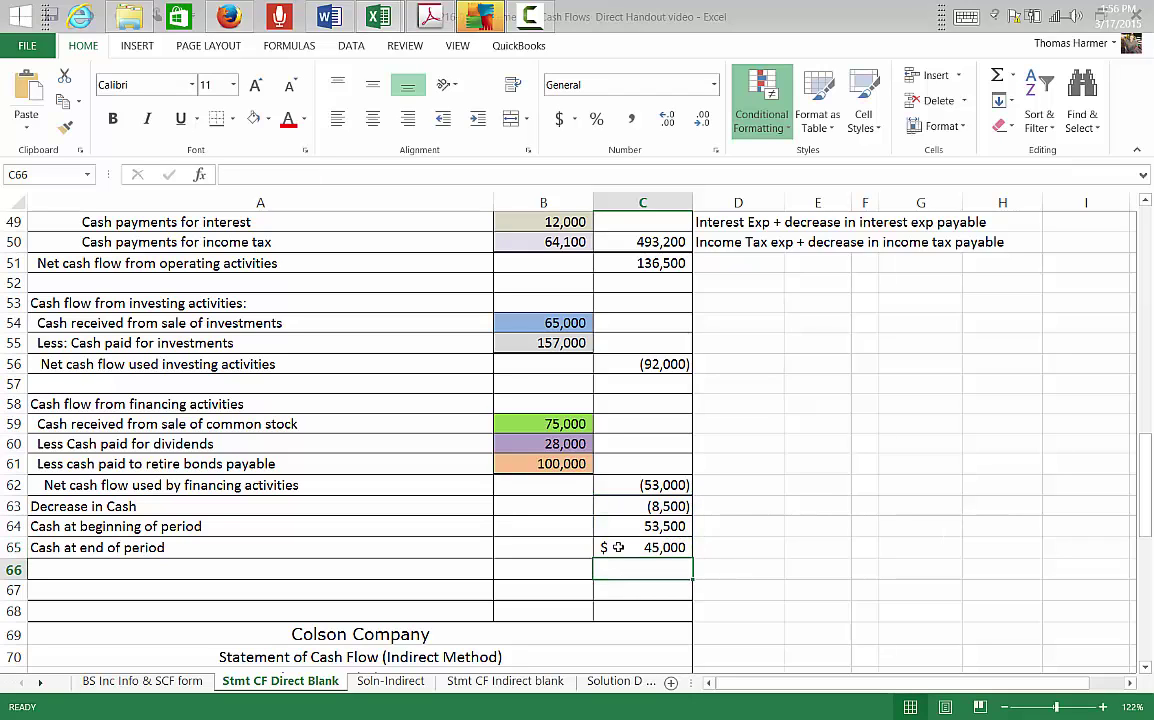
# Apply a bottom double border to the cash at end of period amount in cell C65
pyautogui.click(621, 551)
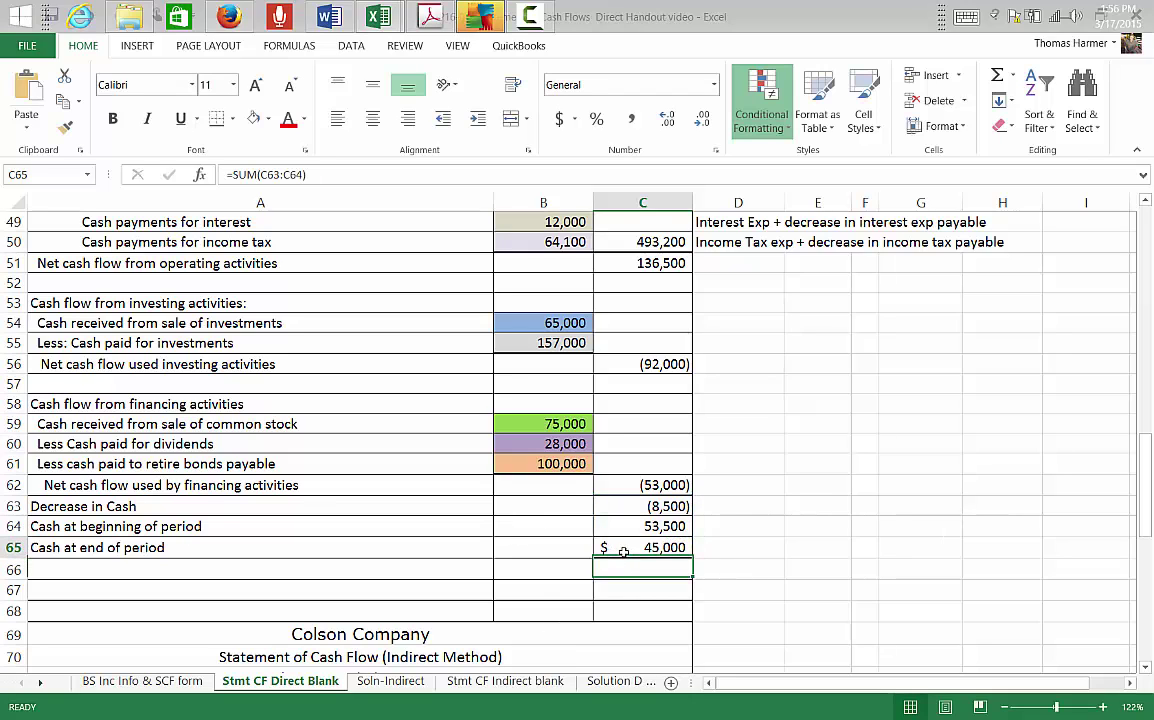
pyautogui.click(231, 118)
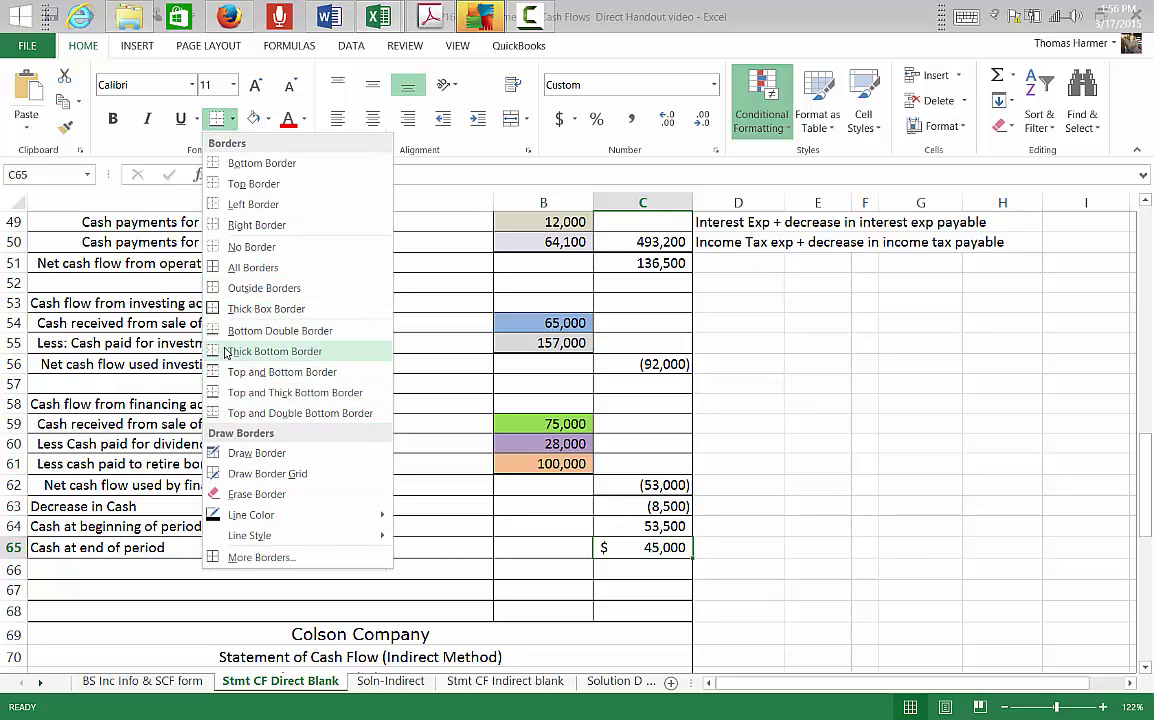
pyautogui.click(288, 330)
pyautogui.click(793, 491)
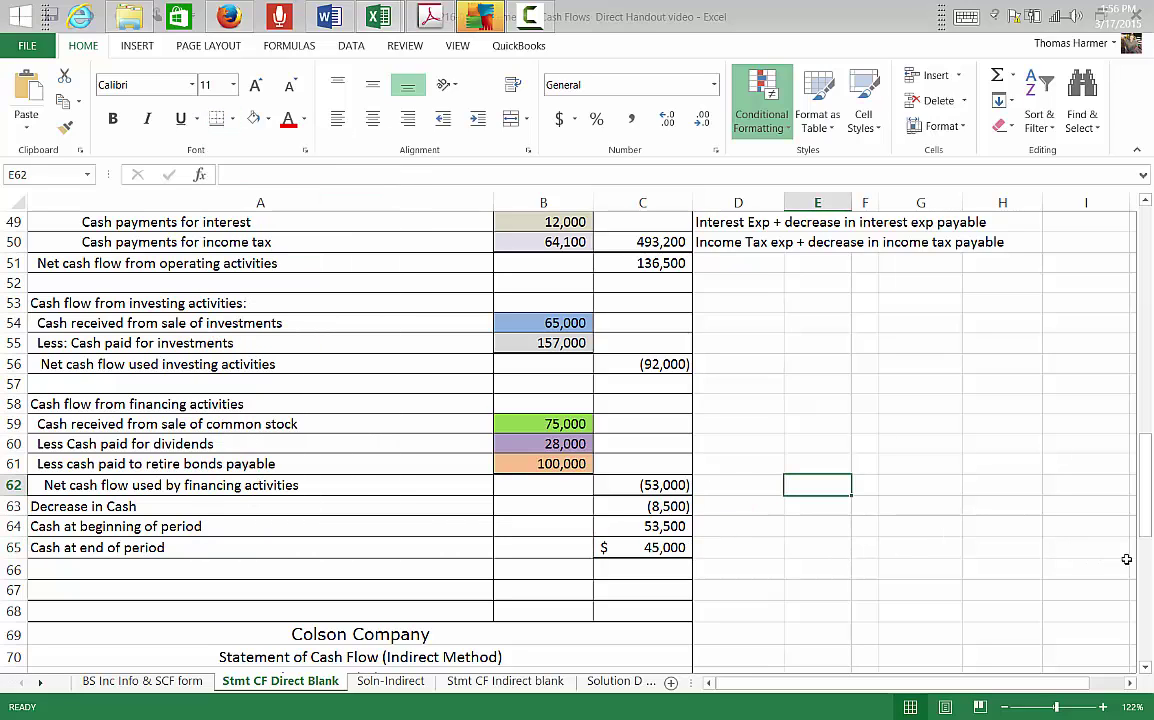
# Check the beginning cash, ending cash and decrease in cash against the Cash line of the comparative balance sheet
pyautogui.moveTo(1145, 530); pyautogui.dragTo(1143, 310)
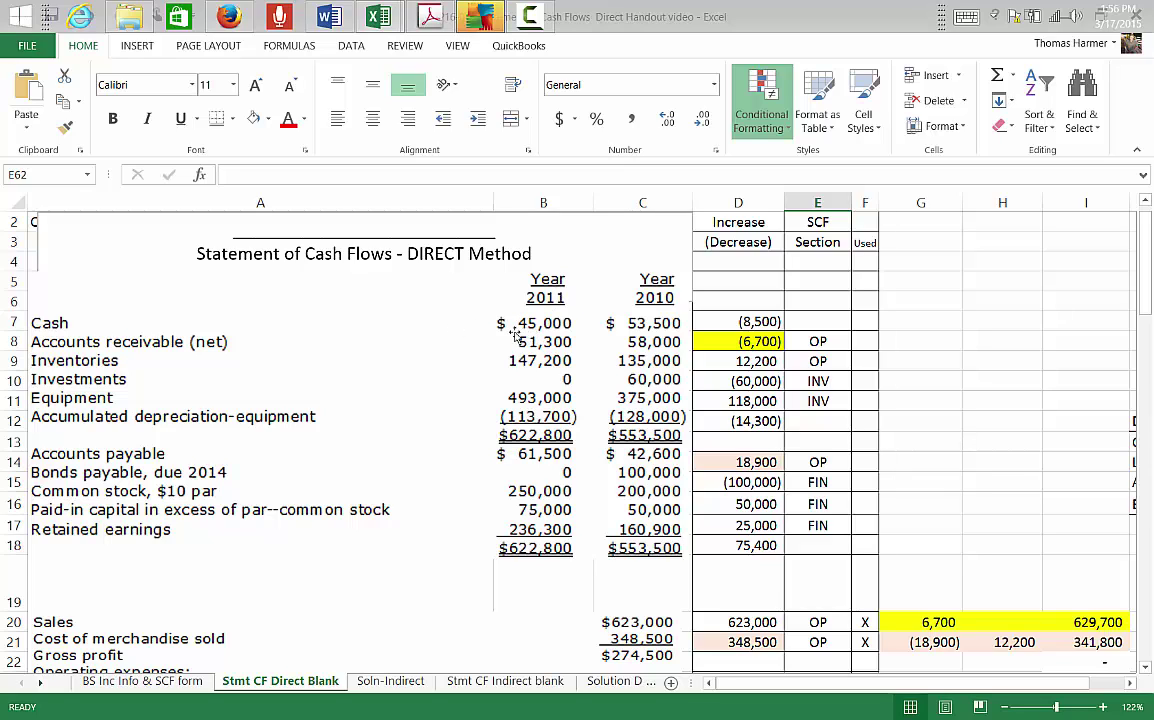
pyautogui.moveTo(1146, 290); pyautogui.dragTo(1142, 466)
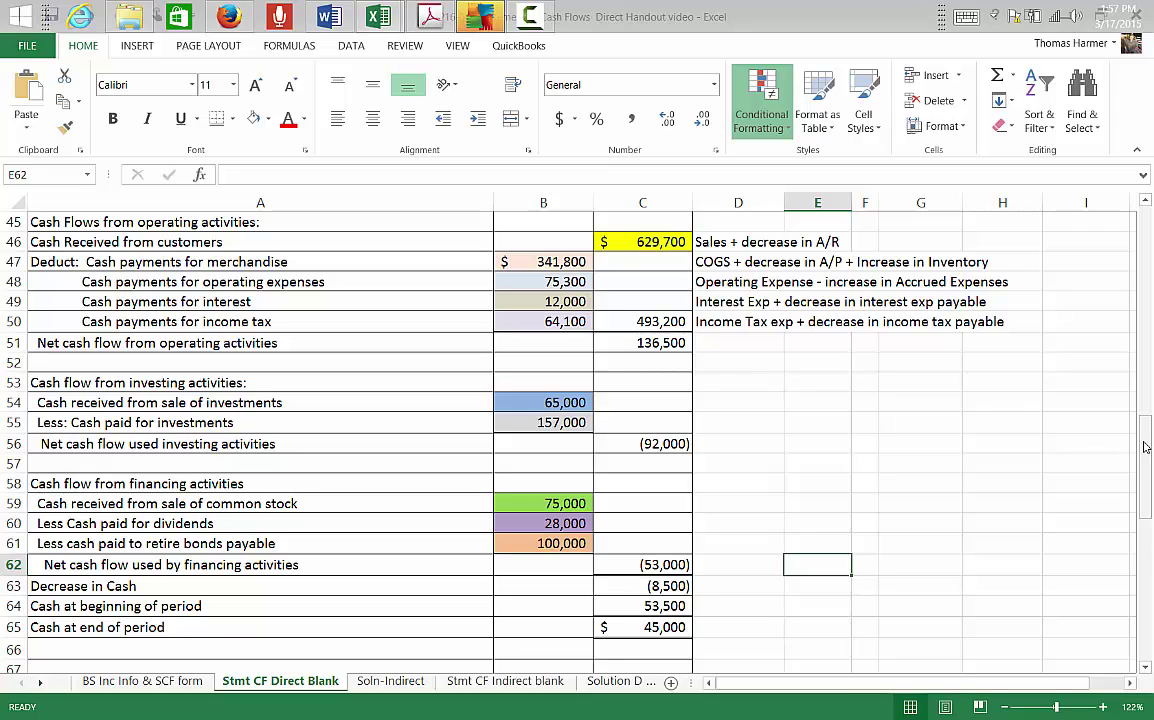
# Review the indirect-method statement, tracing net income in C73 and the adjustments in rows 75 to 79 to the income statement and balance sheet changes
pyautogui.moveTo(1146, 447); pyautogui.dragTo(1146, 544)
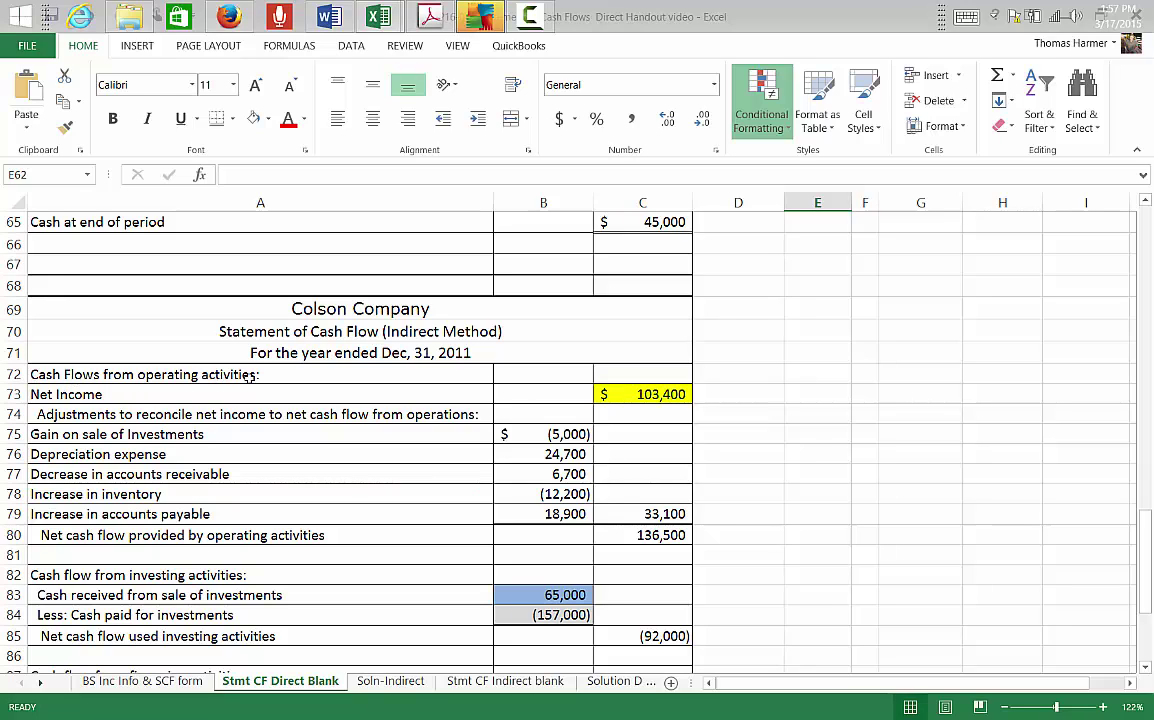
pyautogui.click(622, 395)
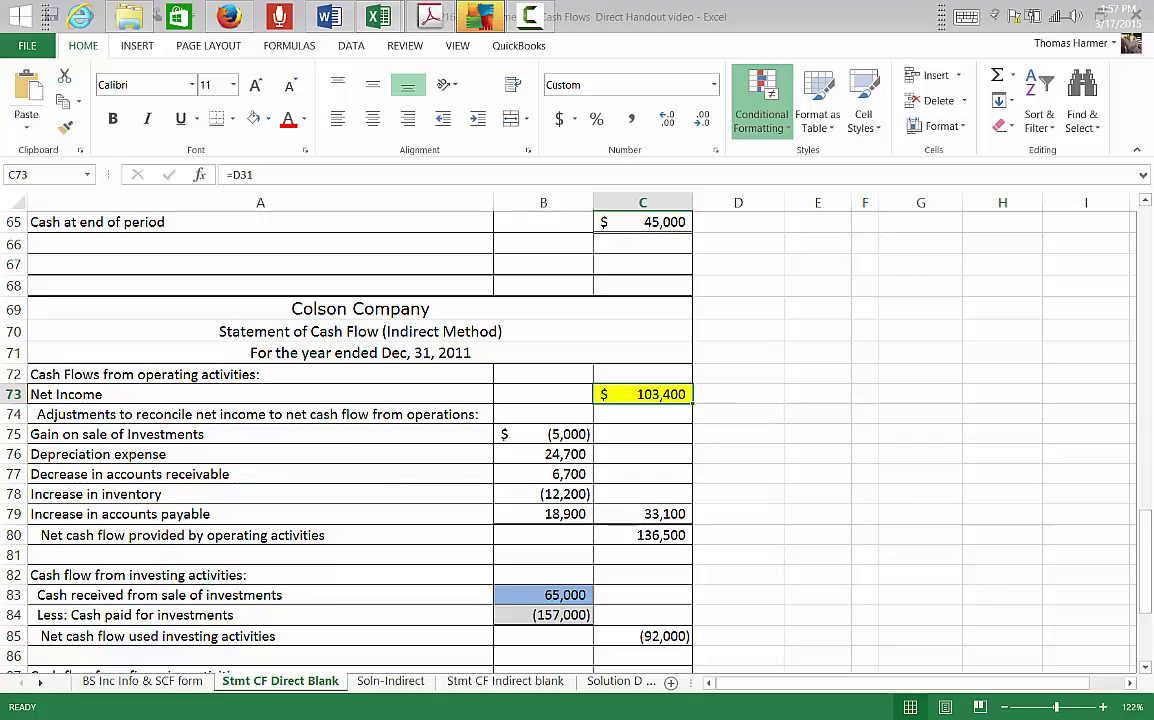
pyautogui.moveTo(1140, 520); pyautogui.dragTo(1141, 530)
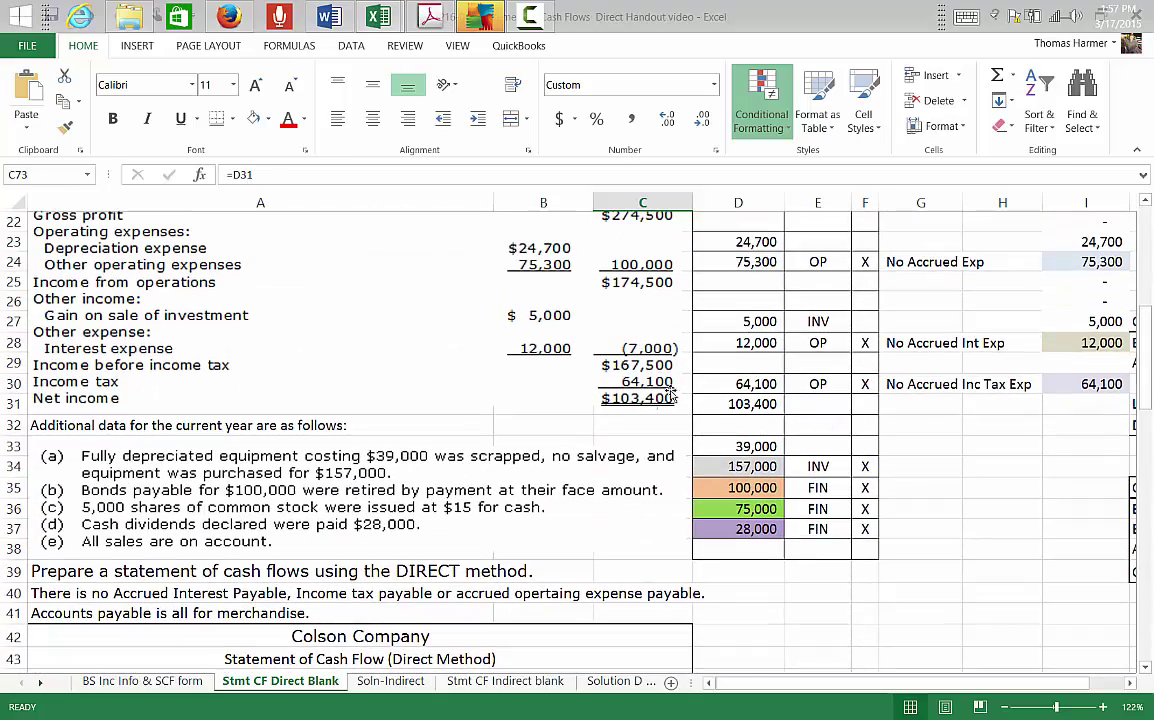
pyautogui.click(651, 397)
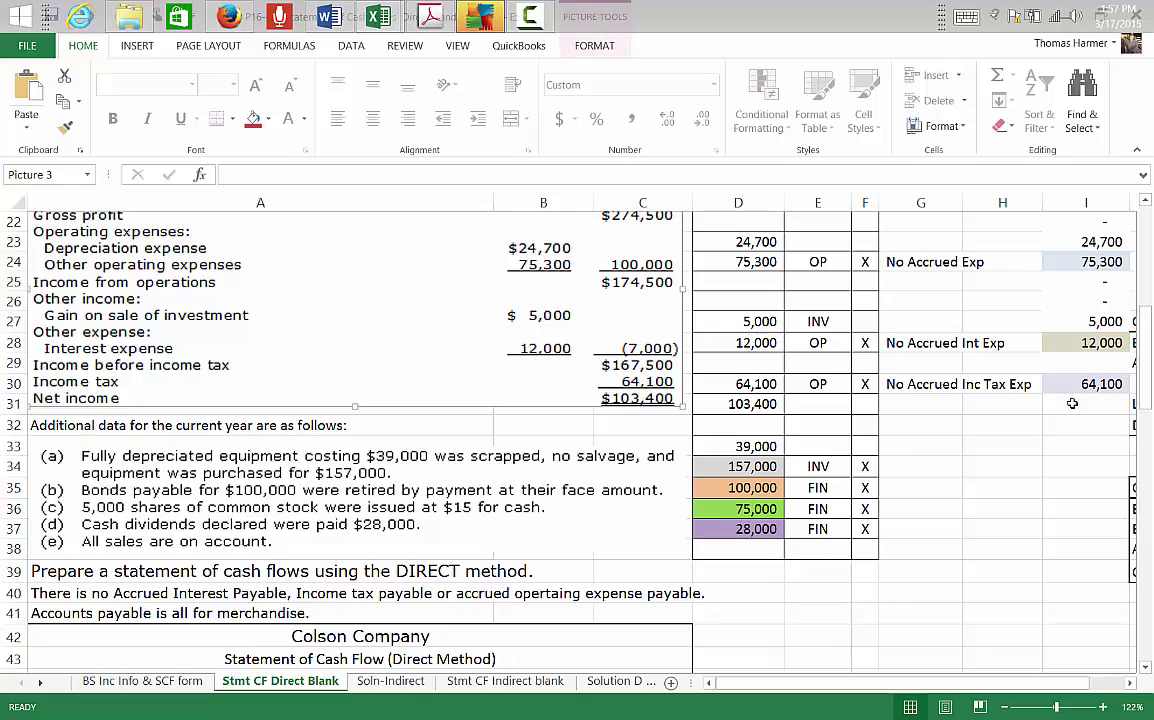
pyautogui.moveTo(1145, 420); pyautogui.dragTo(1145, 617)
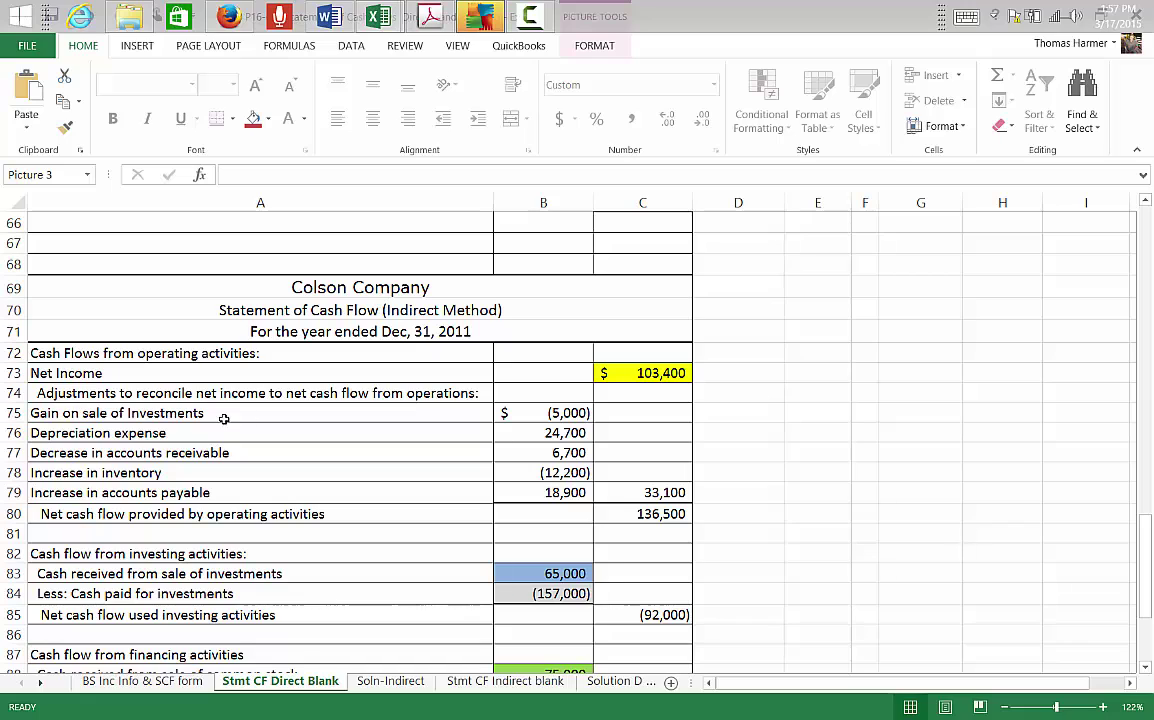
pyautogui.press('Escape')
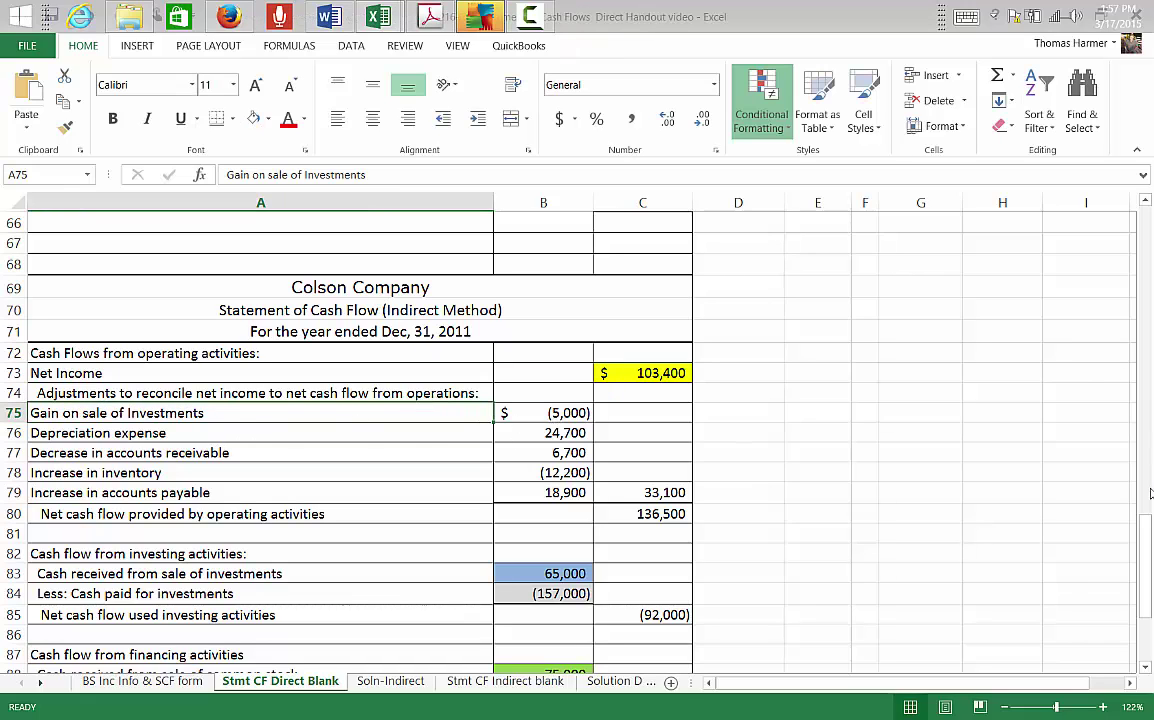
pyautogui.moveTo(1145, 540); pyautogui.dragTo(1138, 312)
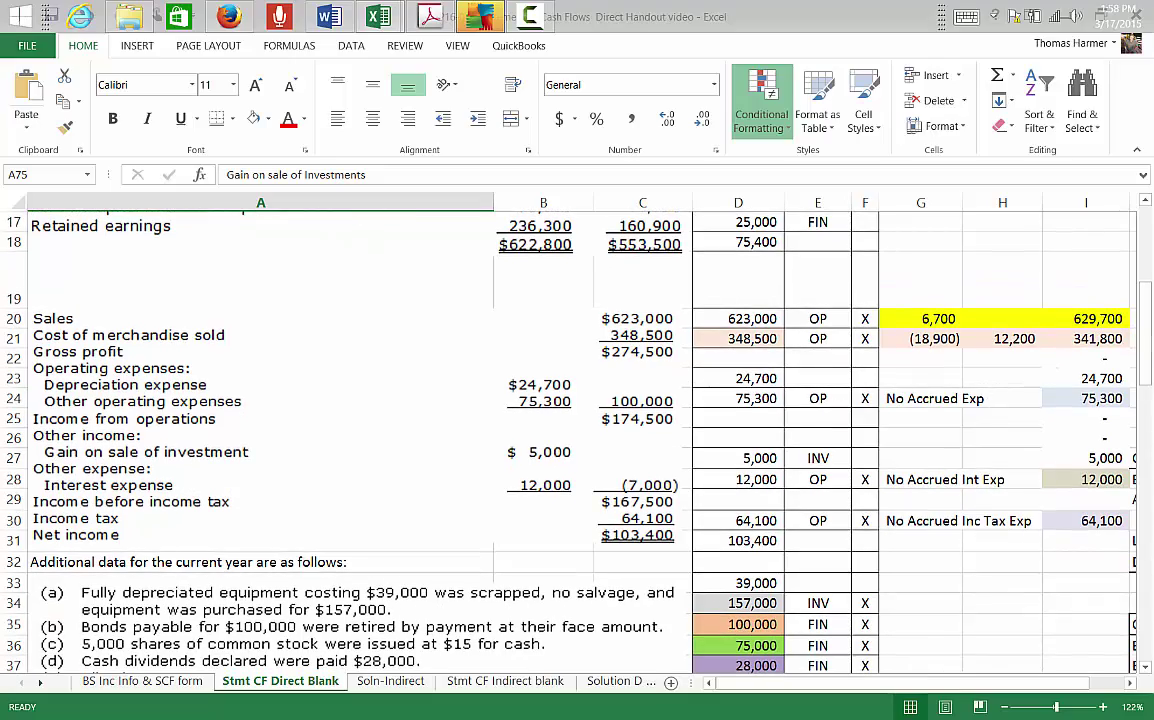
pyautogui.moveTo(1146, 340); pyautogui.dragTo(1143, 576)
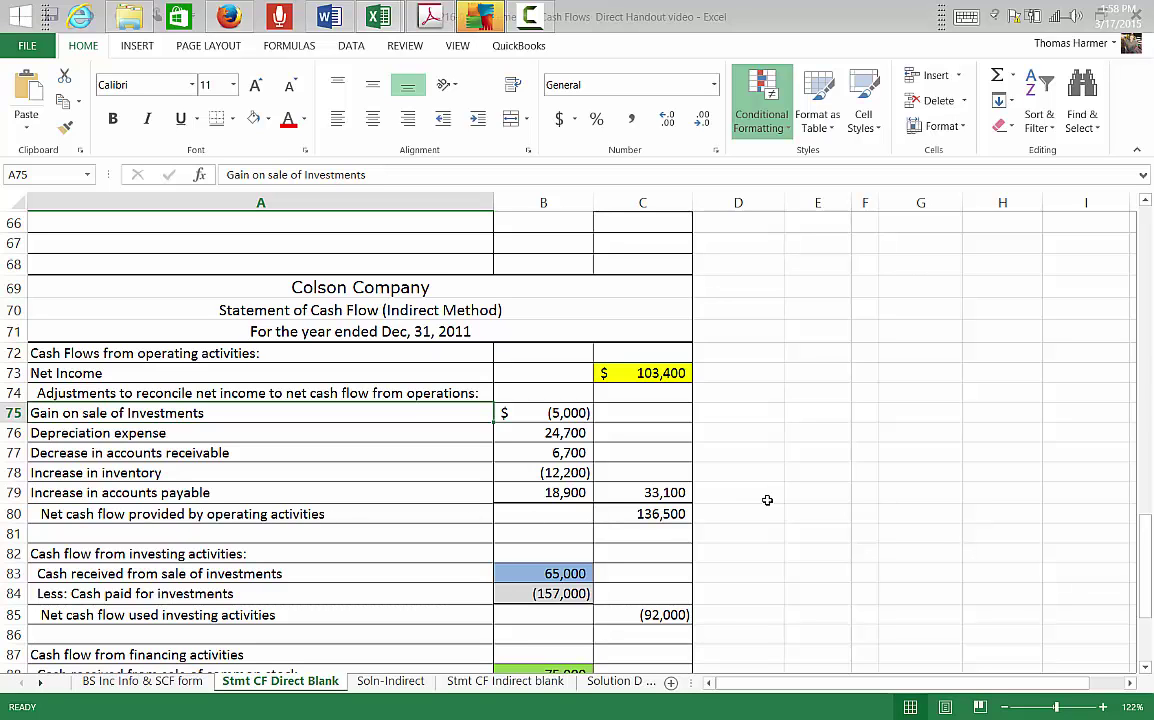
# Compare the operating, investing and financing sections of the direct-method statement with those of the indirect-method statement
pyautogui.moveTo(1145, 530); pyautogui.dragTo(1143, 418)
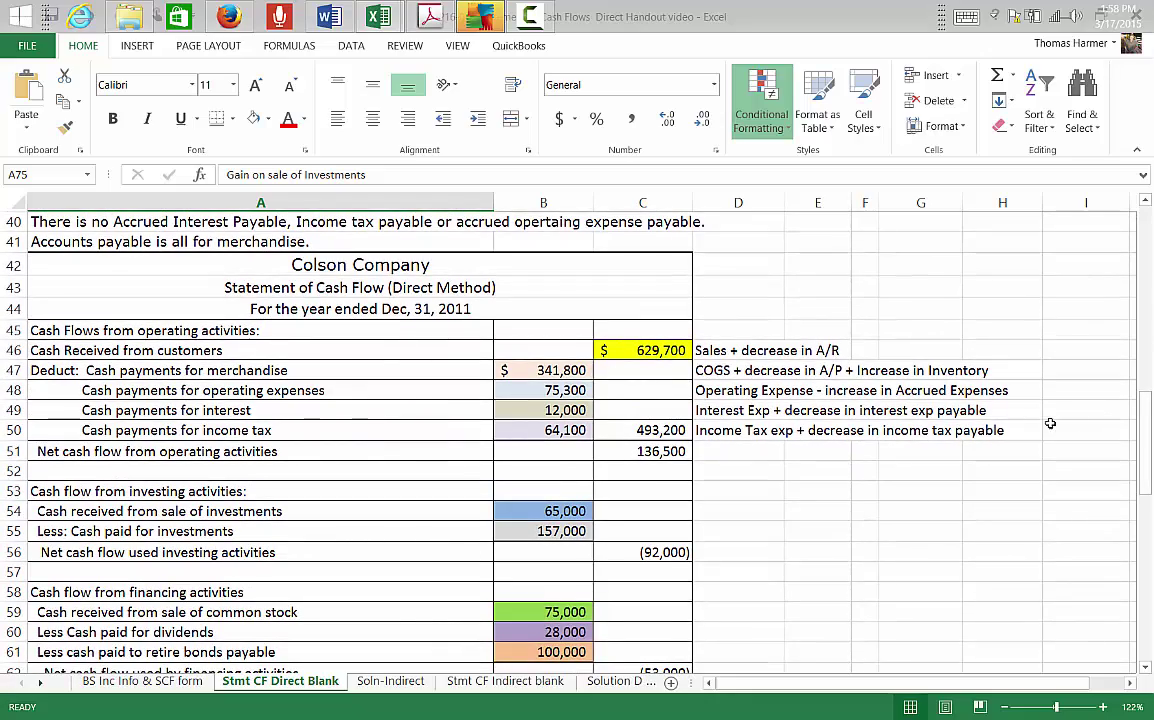
pyautogui.moveTo(1145, 422); pyautogui.dragTo(1141, 555)
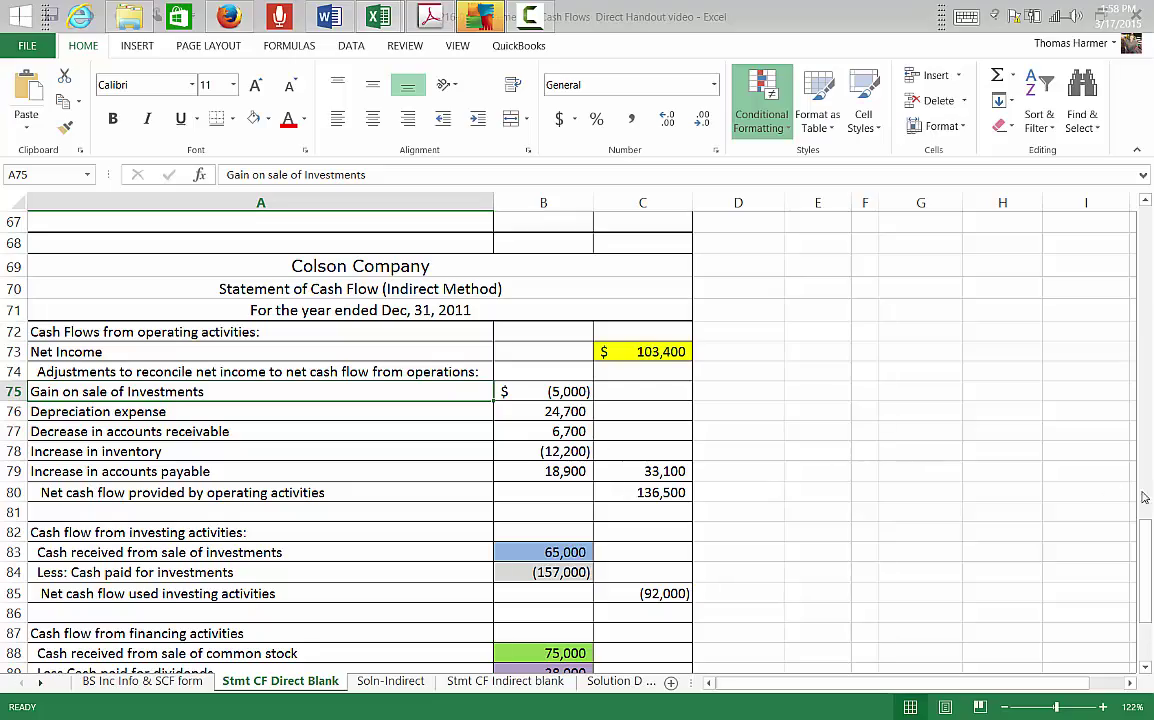
pyautogui.moveTo(1147, 562); pyautogui.dragTo(1148, 467)
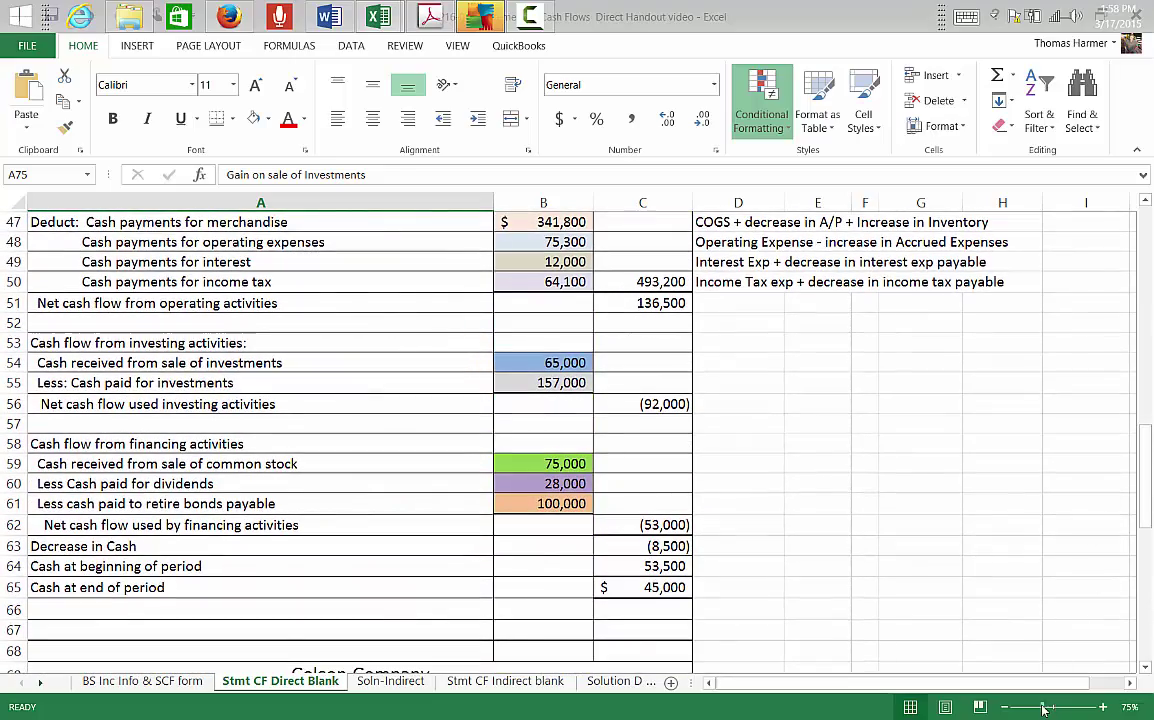
pyautogui.moveTo(1148, 541); pyautogui.dragTo(1148, 542)
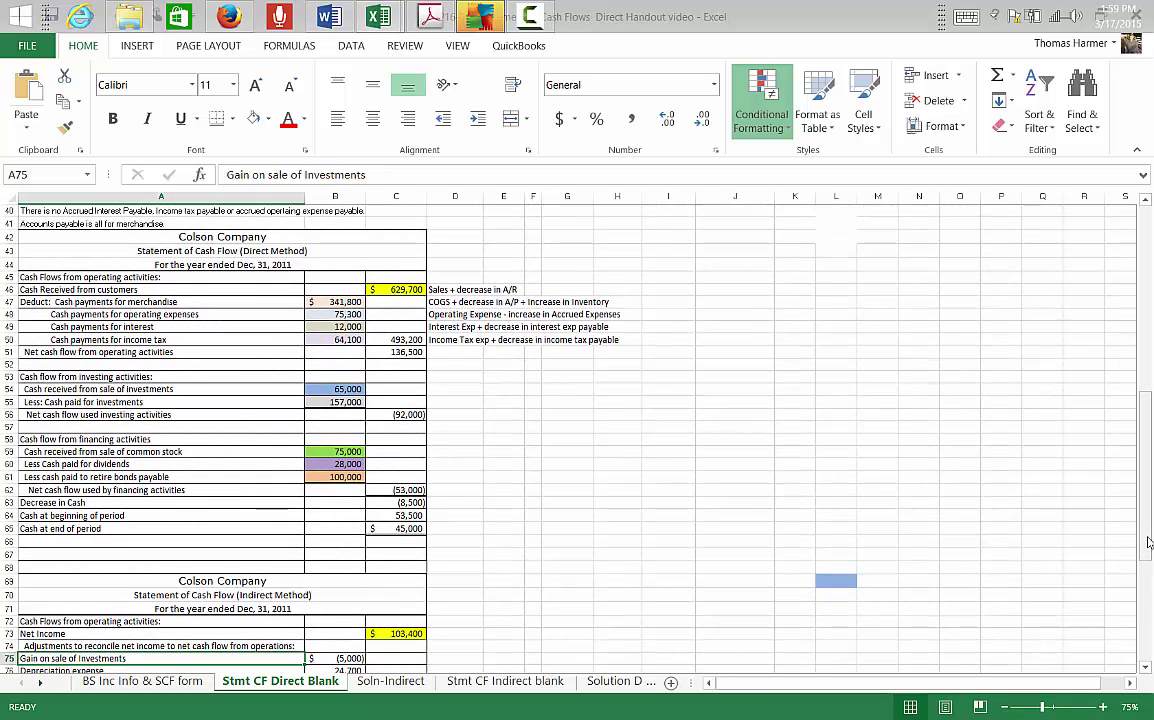
pyautogui.moveTo(1148, 541); pyautogui.dragTo(1137, 512)
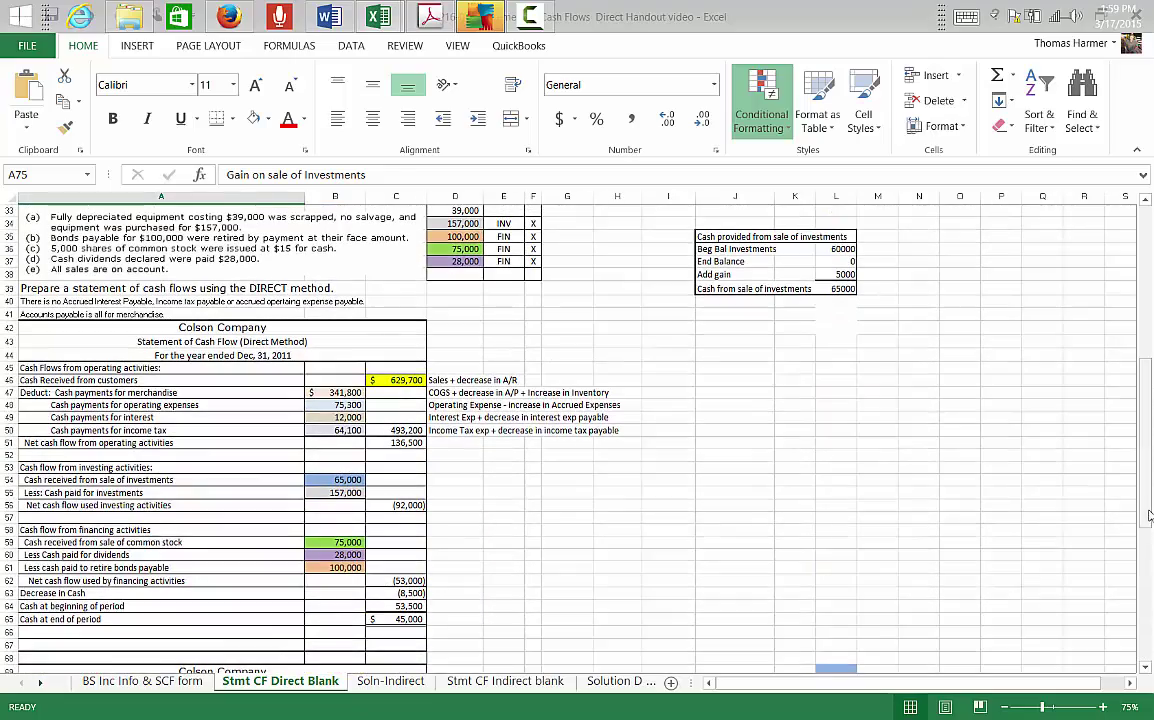